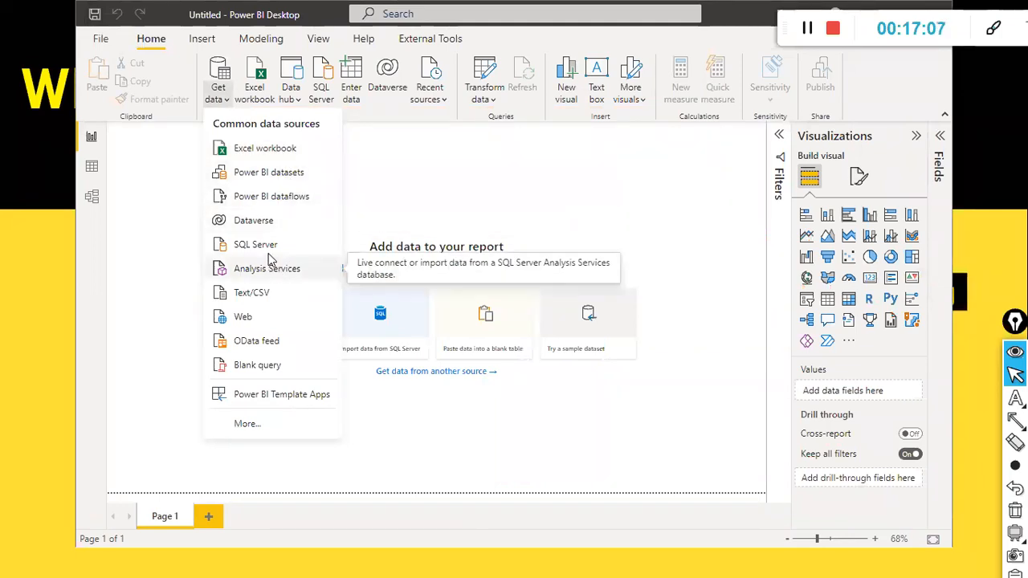
pyautogui.click(257, 294)
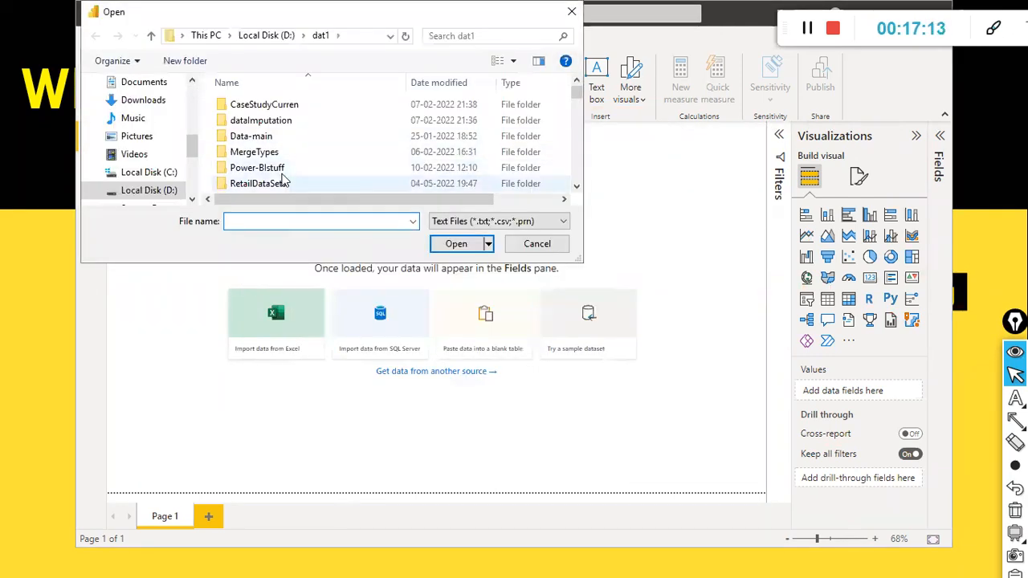
pyautogui.click(261, 158)
pyautogui.press('a')
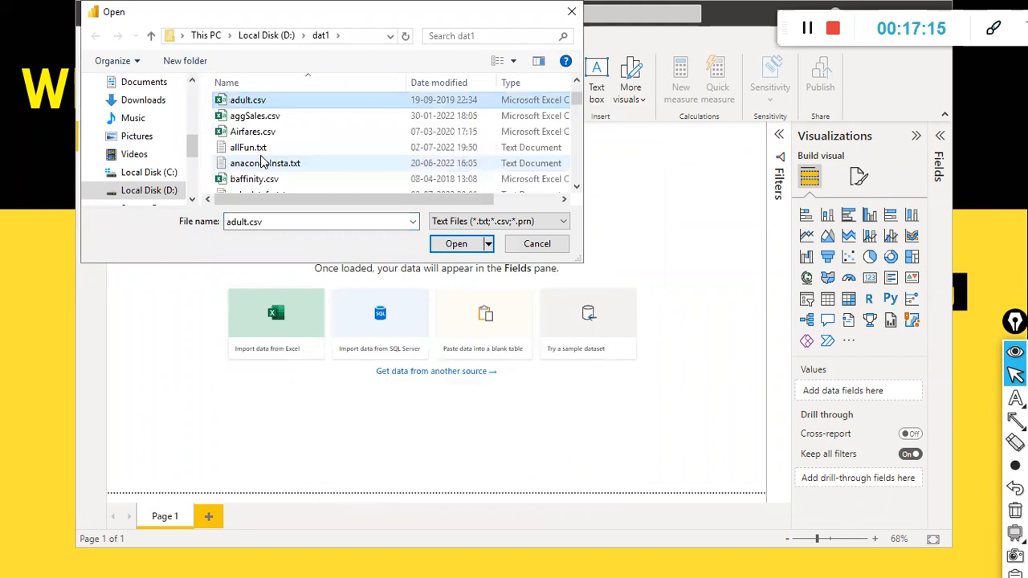
pyautogui.press('a')
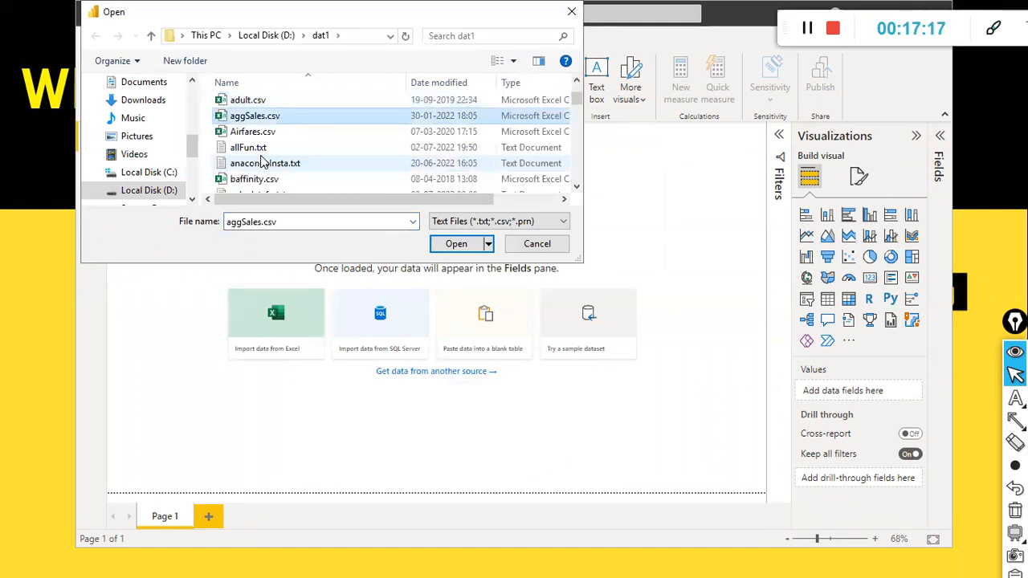
pyautogui.press('Return')
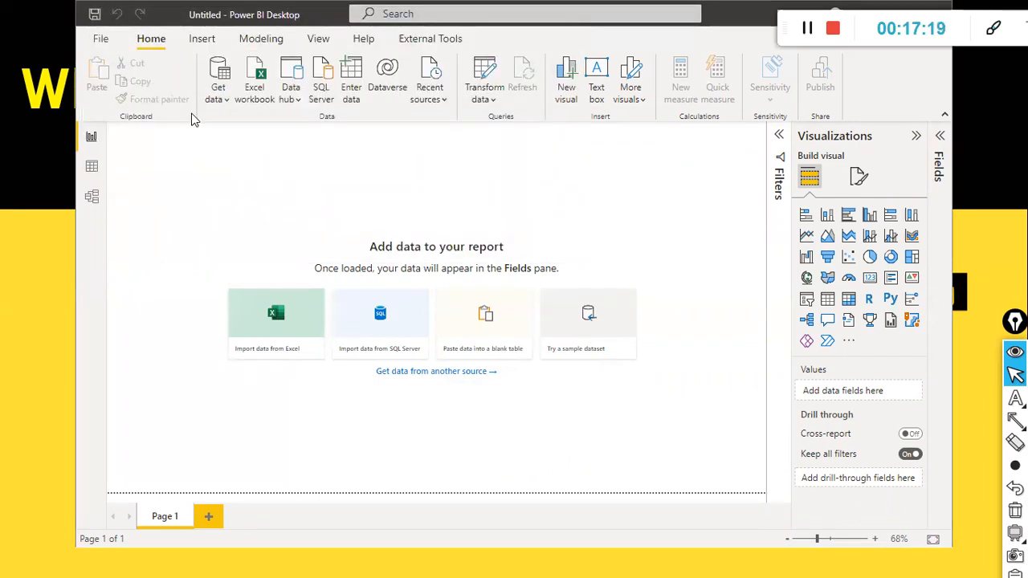
# Step: Connect to the Excel workbook append1.xlsx in the dat1 folder as a data source
pyautogui.click(212, 110)
pyautogui.click(238, 153)
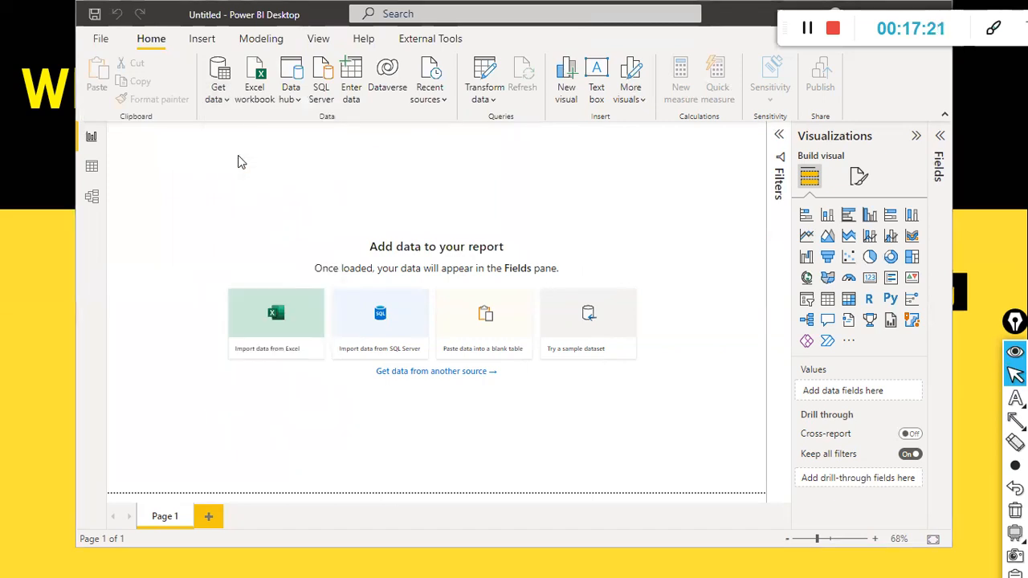
pyautogui.click(288, 169)
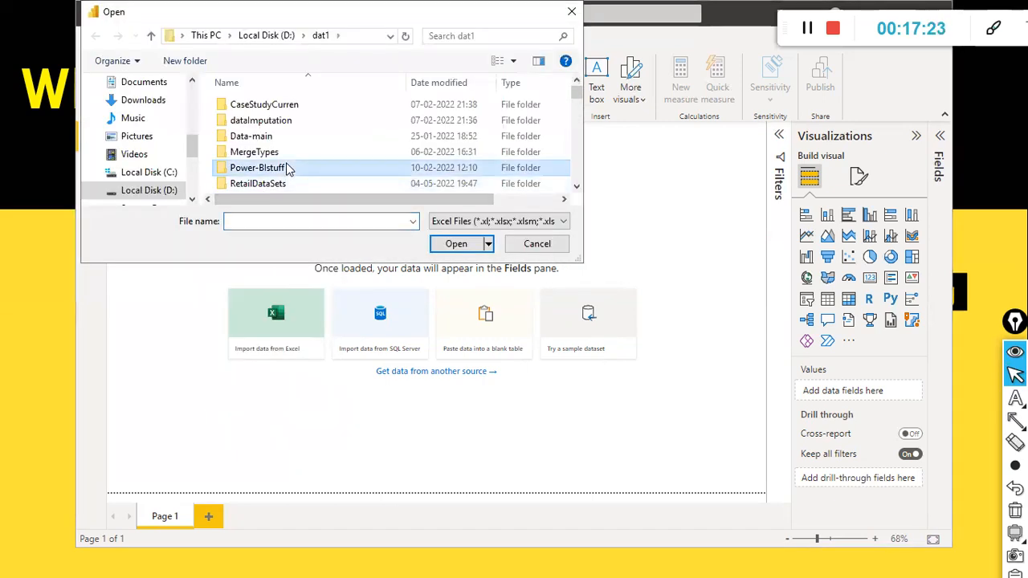
pyautogui.press('a')
pyautogui.press('a')
pyautogui.press('Return')
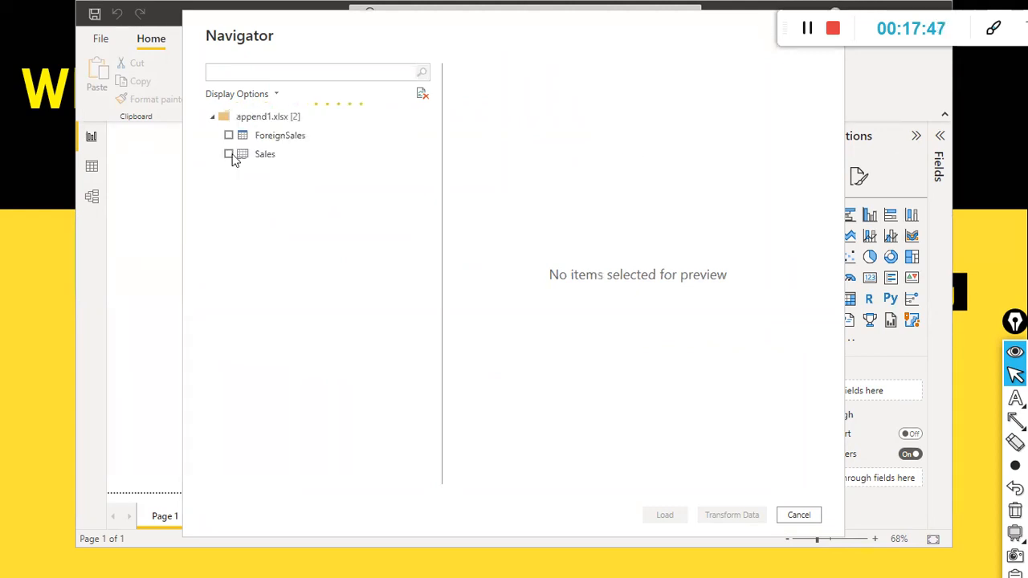
# Step: Preview the Sales and ForeignSales items of append1.xlsx and load only the ForeignSales table
pyautogui.click(229, 155)
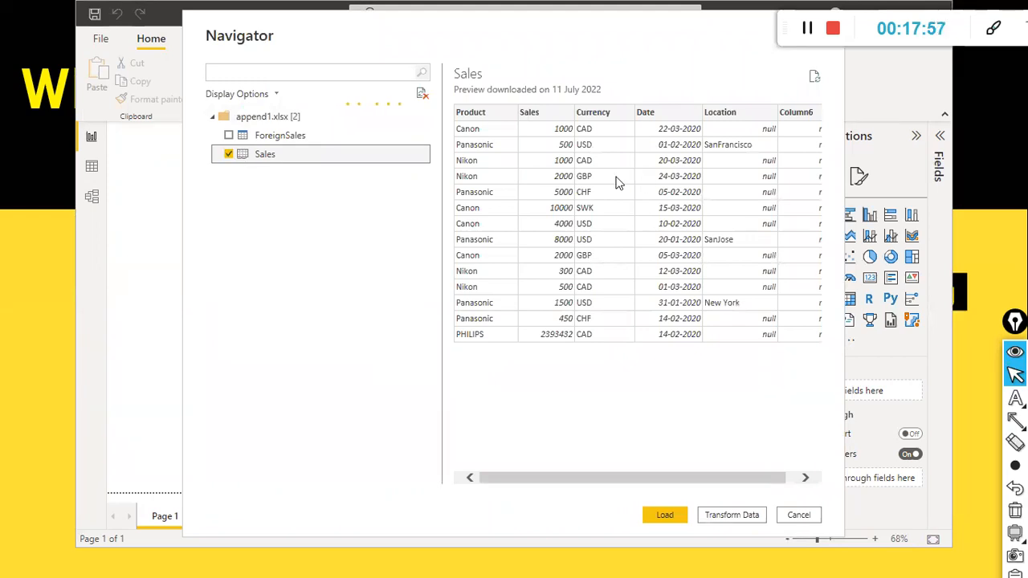
pyautogui.click(228, 136)
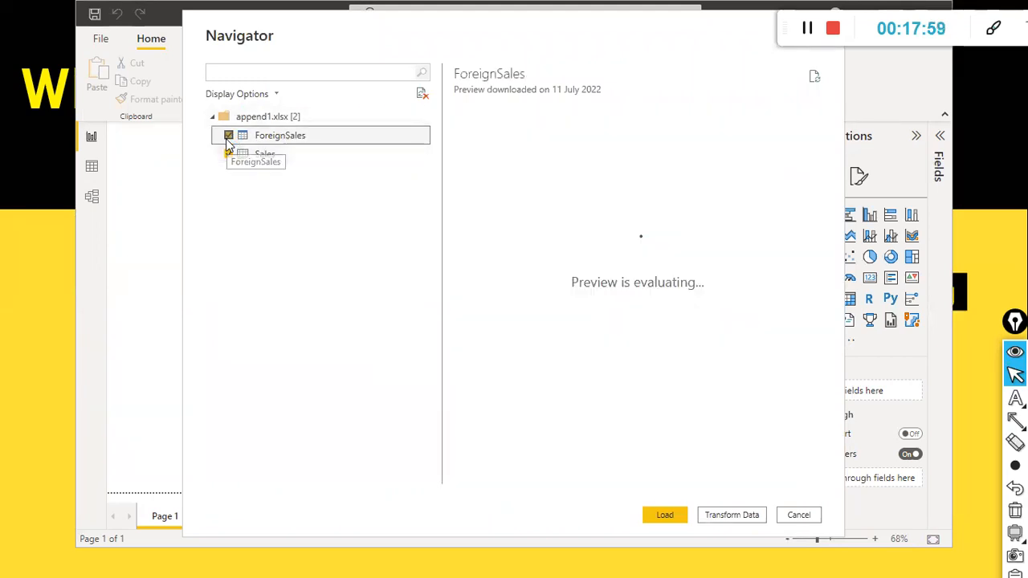
pyautogui.click(228, 156)
pyautogui.click(228, 155)
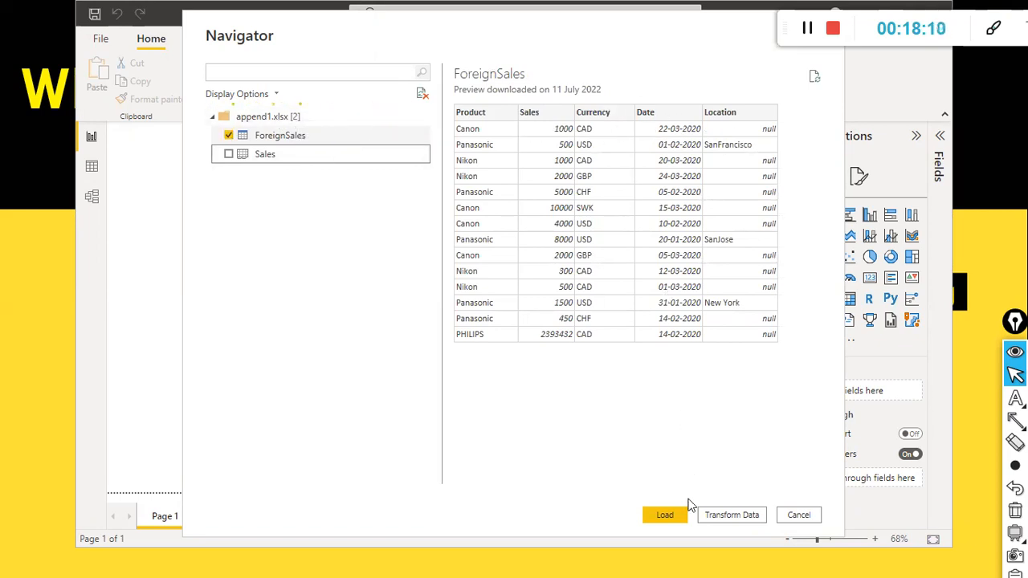
pyautogui.click(667, 515)
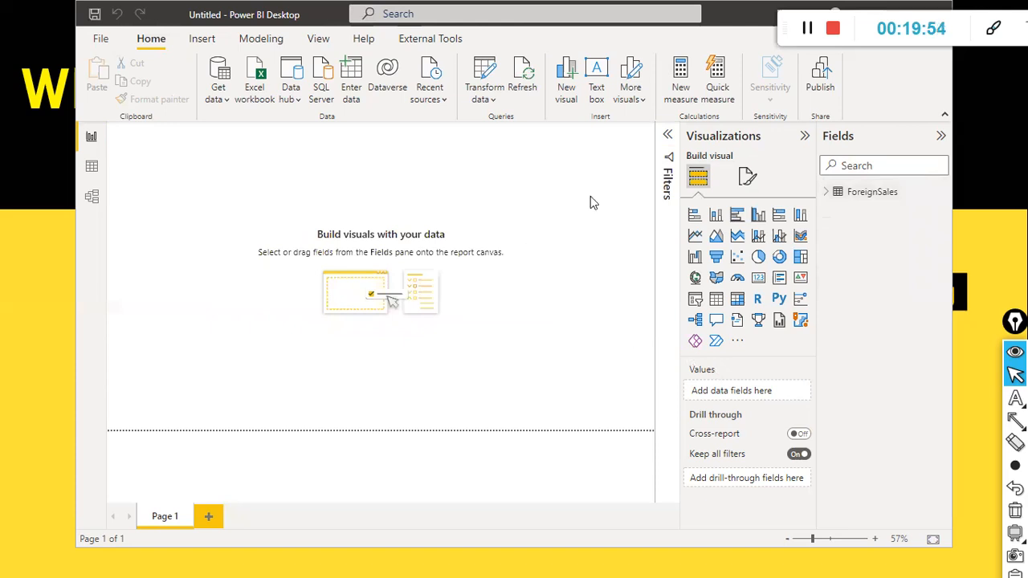
# Step: Expand the ForeignSales table to show its fields
pyautogui.press('a')
pyautogui.moveTo(590, 192); pyautogui.dragTo(815, 191)
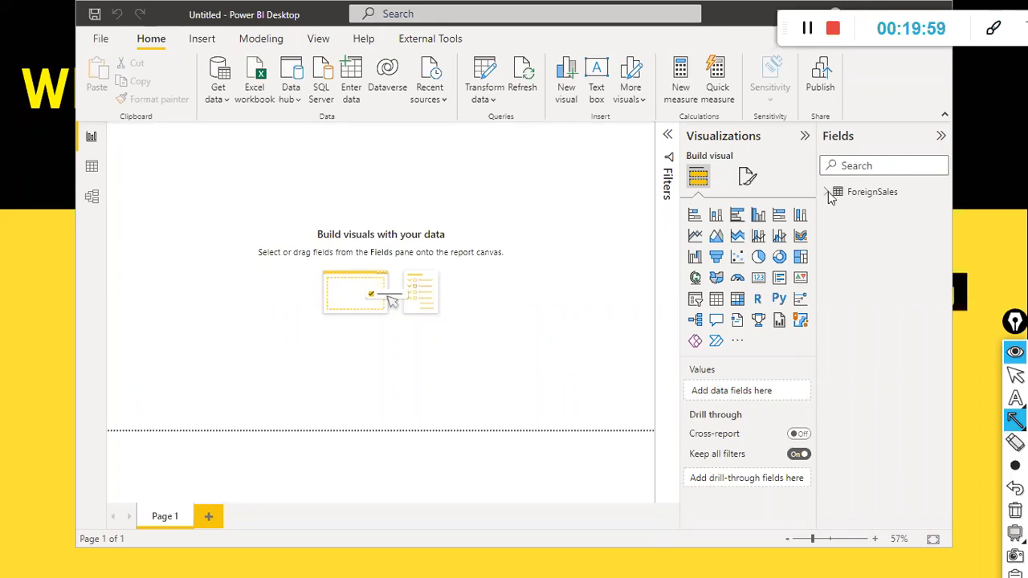
pyautogui.hotkey('ctrl', 'shift', '2')
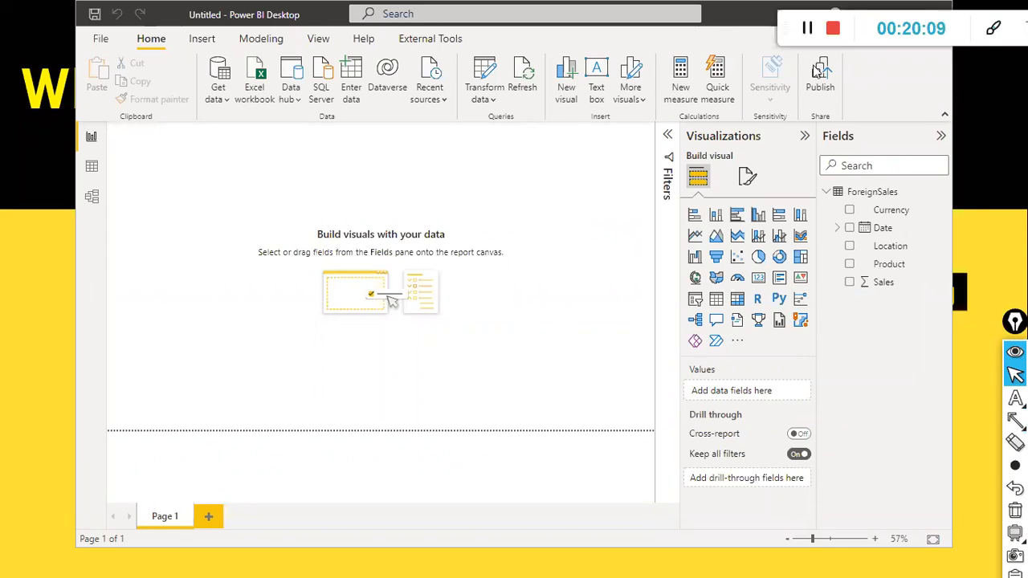
pyautogui.click(807, 30)
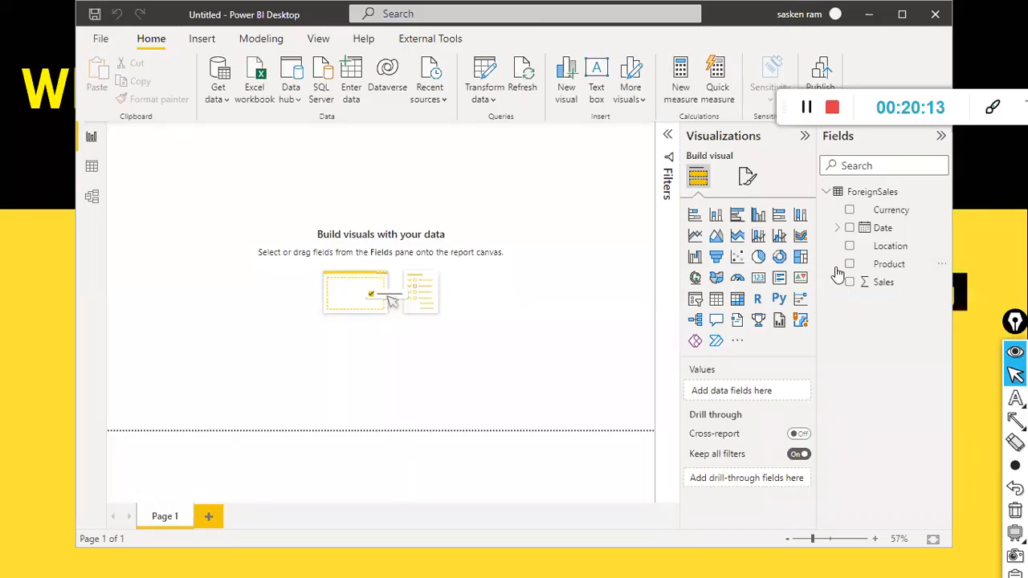
# Step: Connect to the Excel workbook append2.xlsx in the dat1 folder as a second data source
pyautogui.click(224, 108)
pyautogui.click(228, 148)
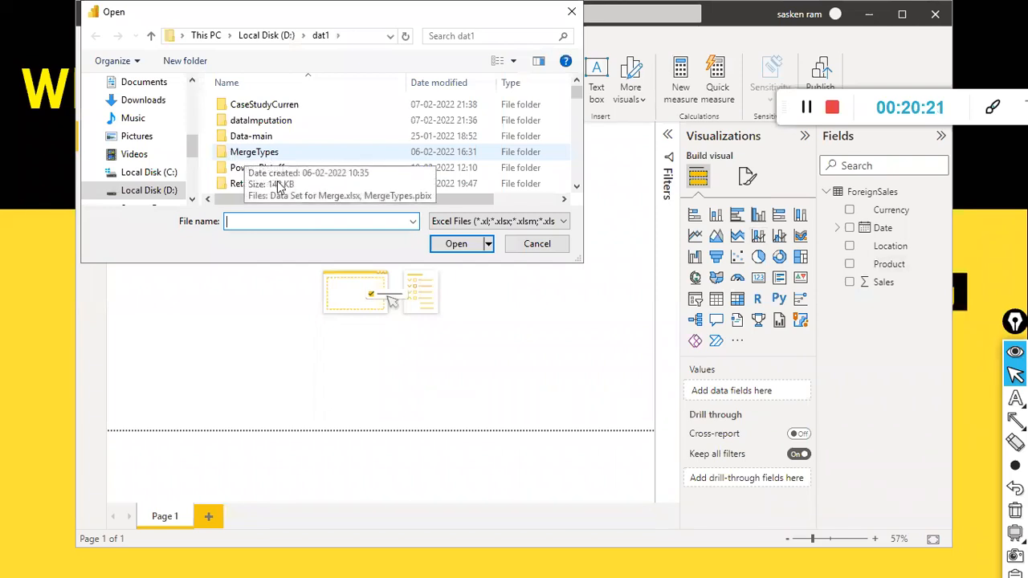
pyautogui.scroll(-5, 241, 160)
pyautogui.click(277, 170)
pyautogui.write('append2.xlsx')
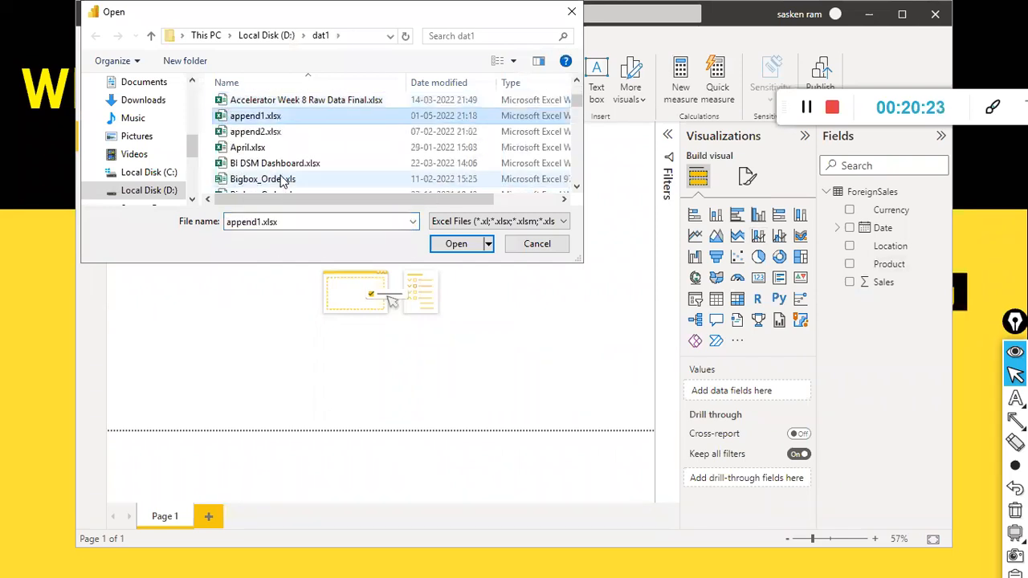
pyautogui.press('Return')
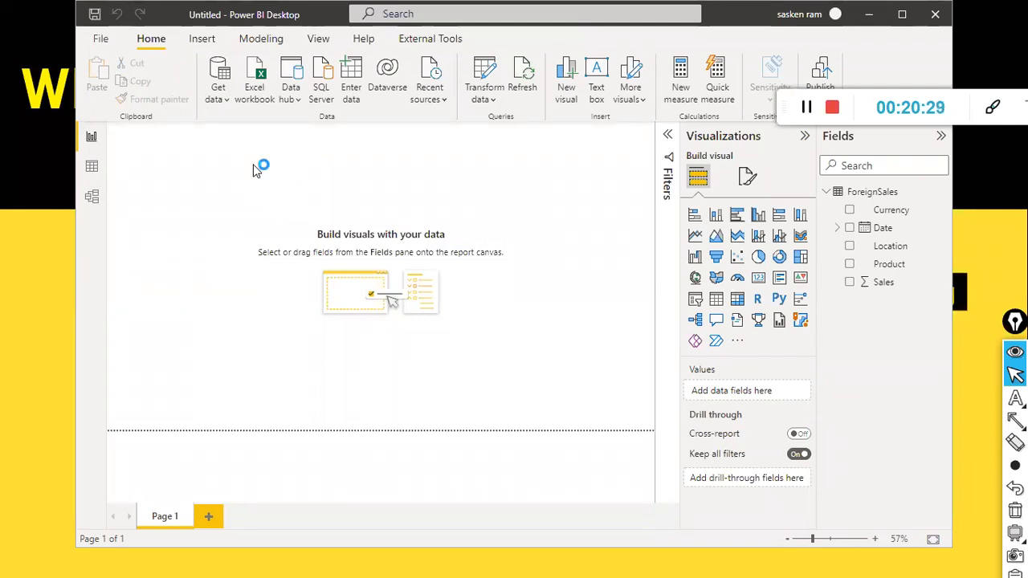
# Step: Switch to the slide show, review the "What is Append ?" slide and return to Power BI Desktop
pyautogui.click(17, 244)
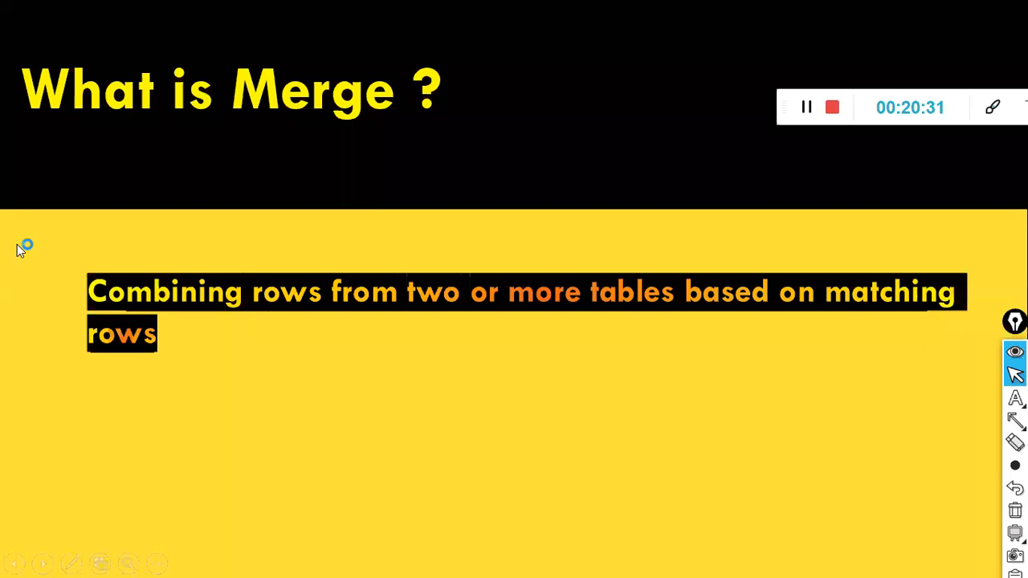
pyautogui.click(122, 248)
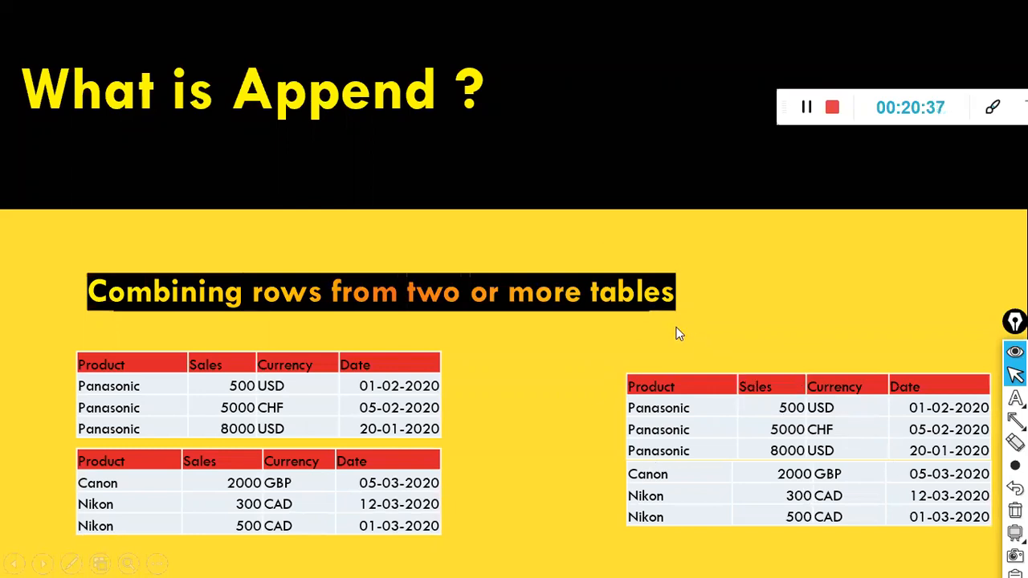
pyautogui.hotkey('alt', 'Tab')
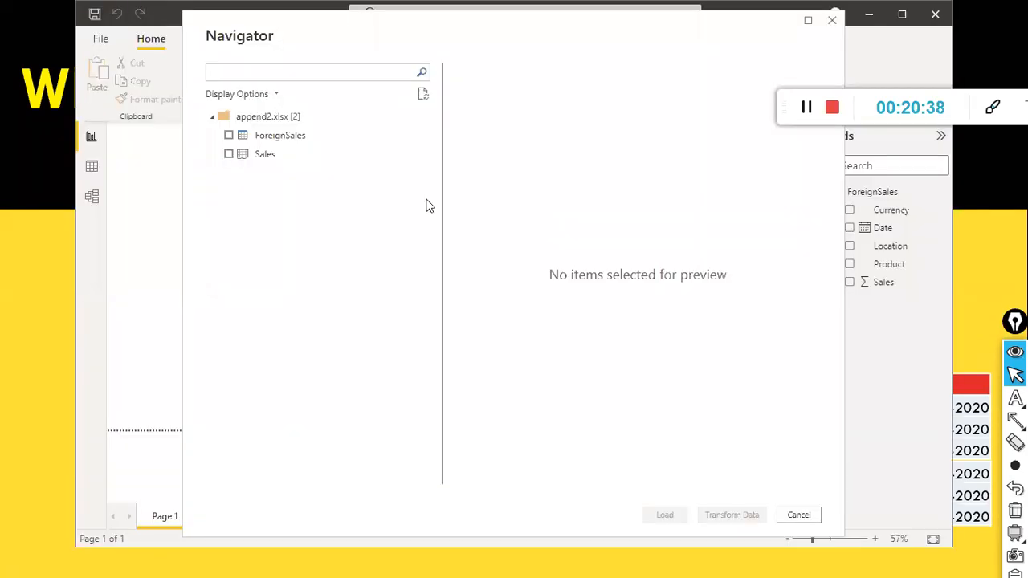
# Step: Load the ForeignSales table from append2.xlsx and expand its fields
pyautogui.click(228, 137)
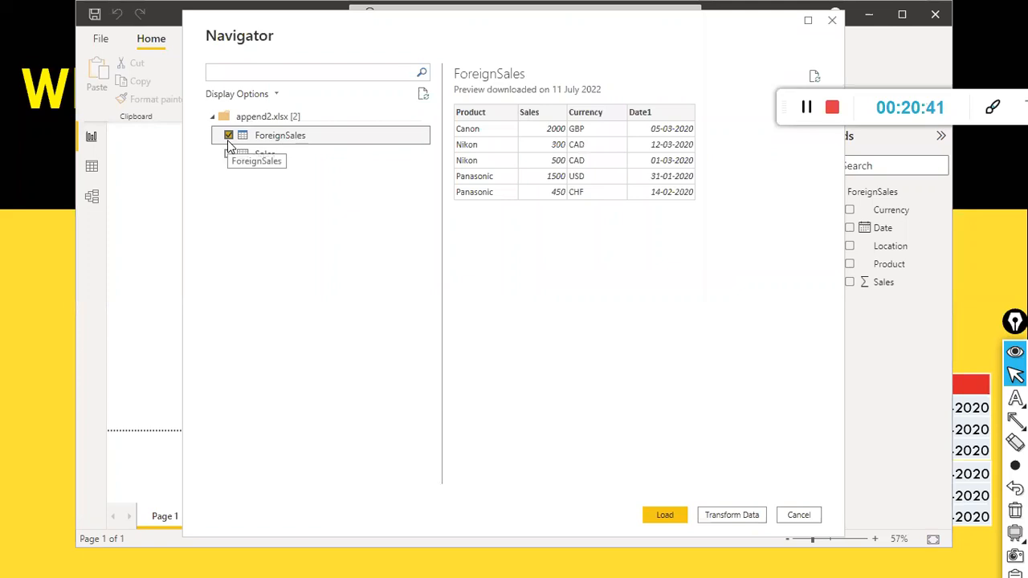
pyautogui.click(665, 518)
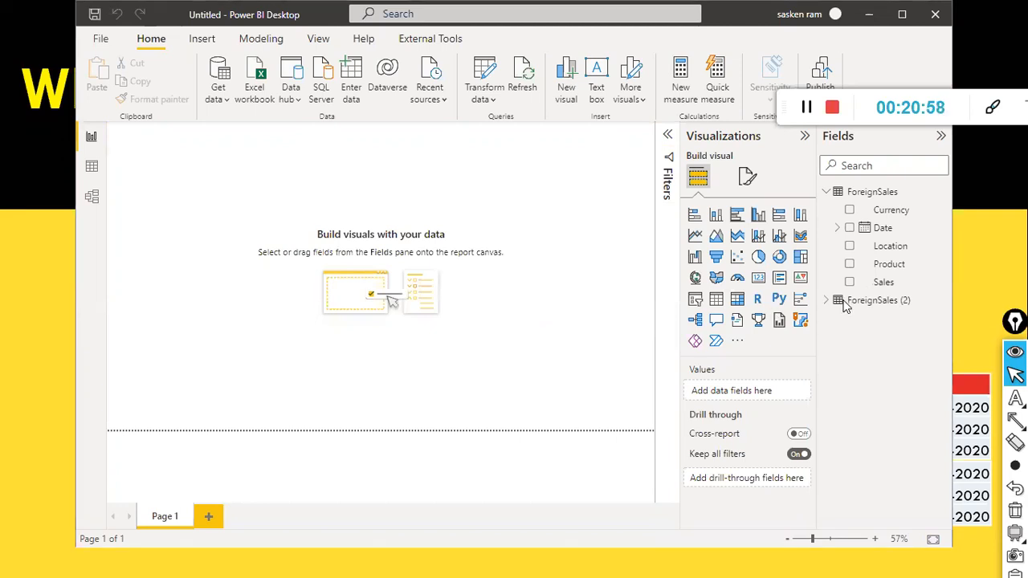
pyautogui.click(827, 301)
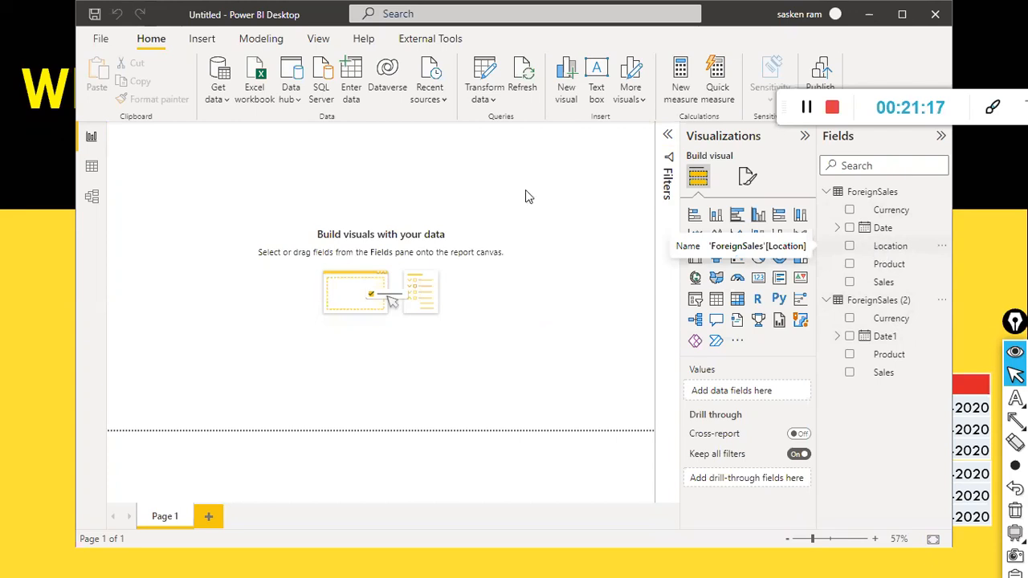
# Step: Open the loaded queries in the Power Query Editor and refresh the ForeignSales preview
pyautogui.click(479, 100)
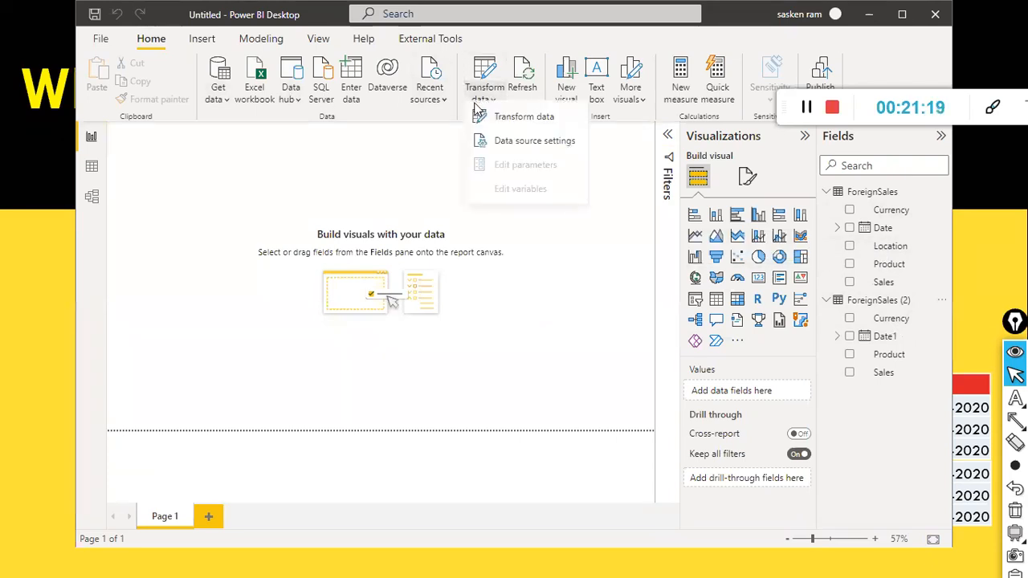
pyautogui.click(480, 129)
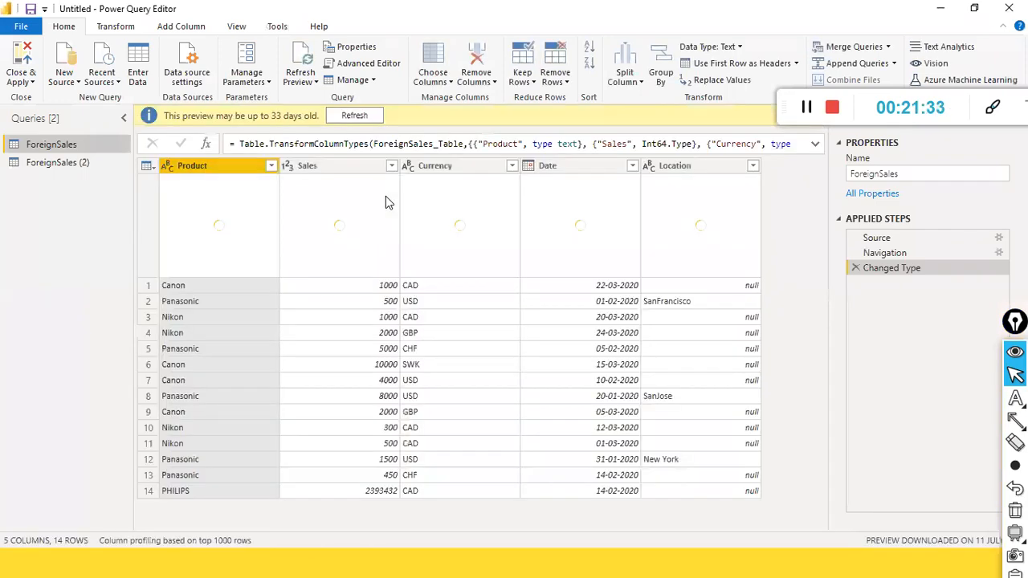
pyautogui.click(356, 116)
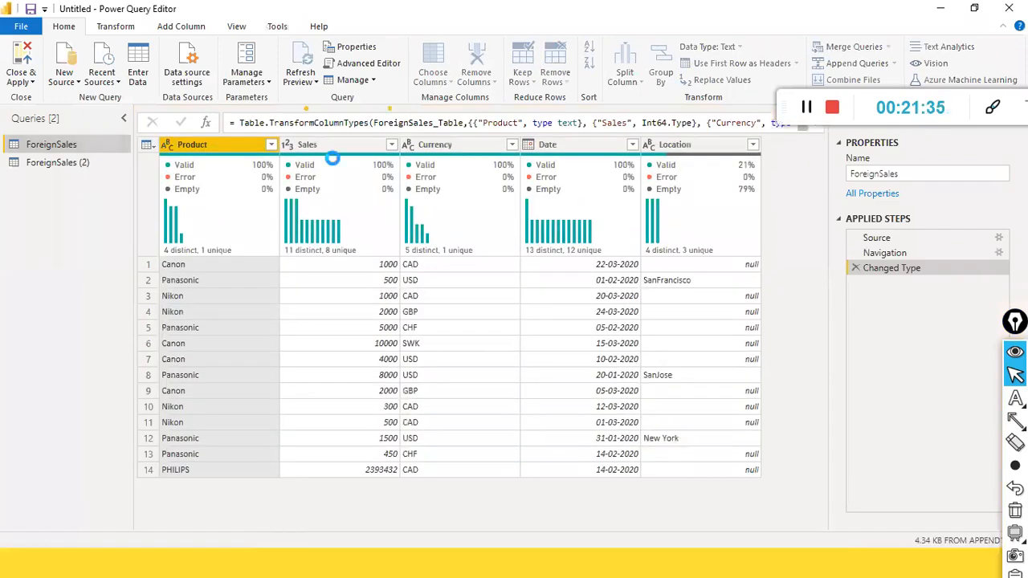
# Step: Compare the columns of the ForeignSales and ForeignSales (2) queries
pyautogui.click(85, 163)
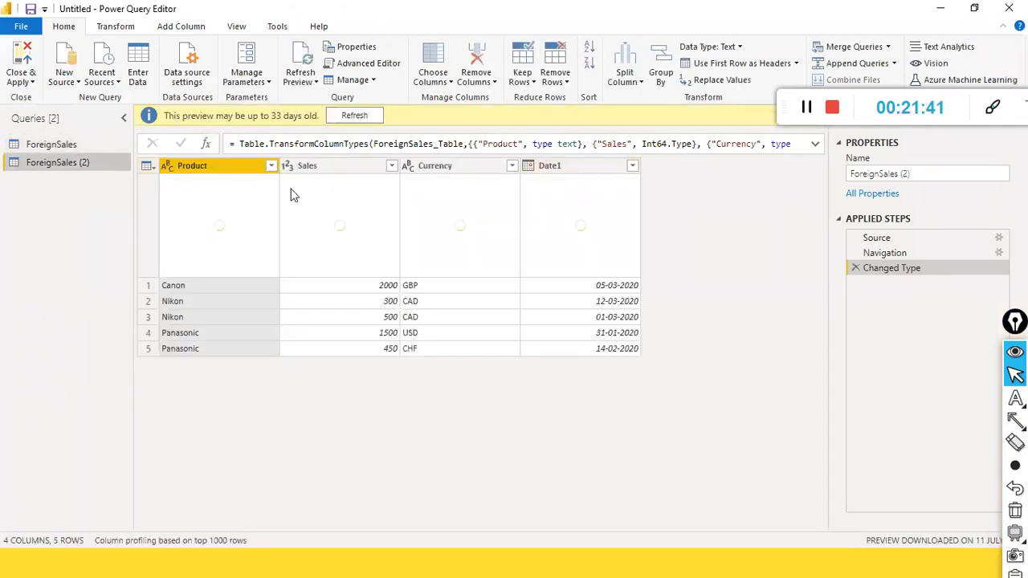
pyautogui.click(65, 147)
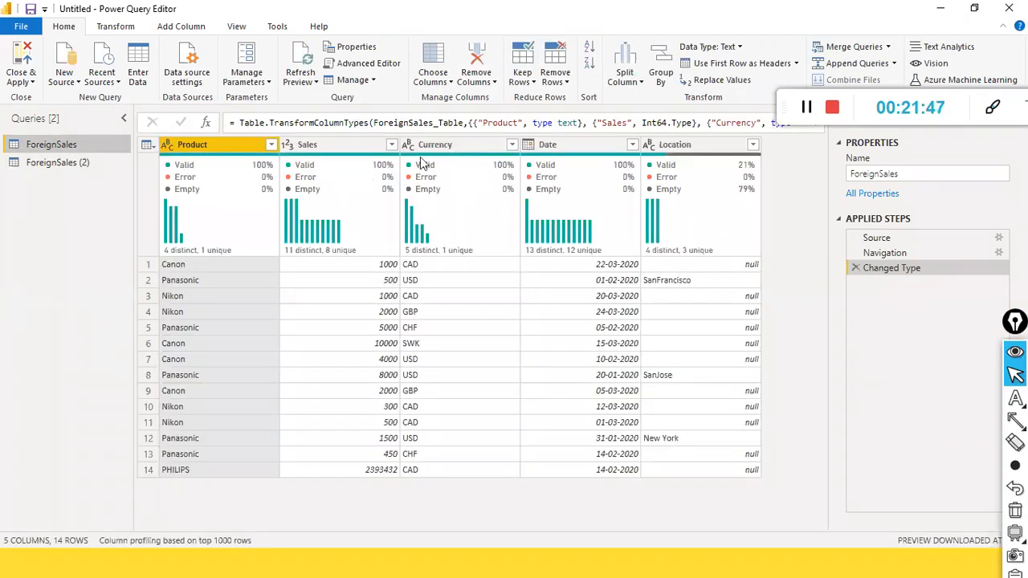
pyautogui.click(52, 163)
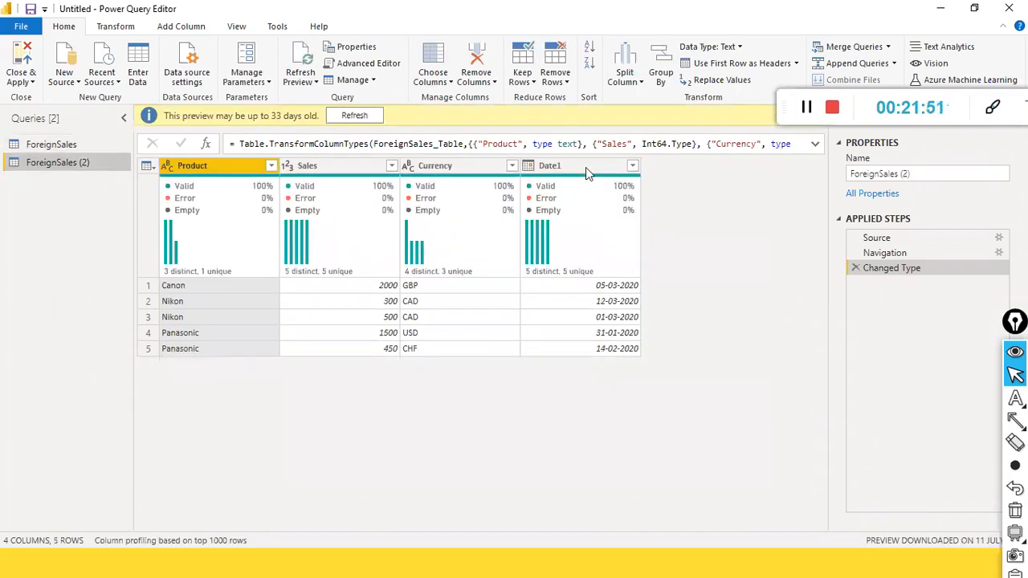
# Step: Remove the Location column from the ForeignSales query
pyautogui.click(69, 143)
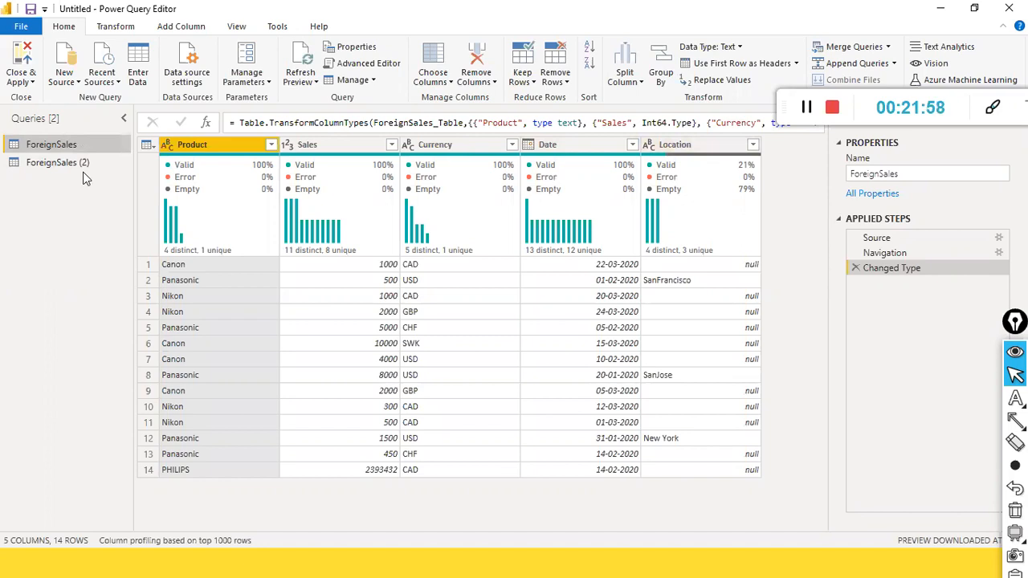
pyautogui.rightClick(654, 152)
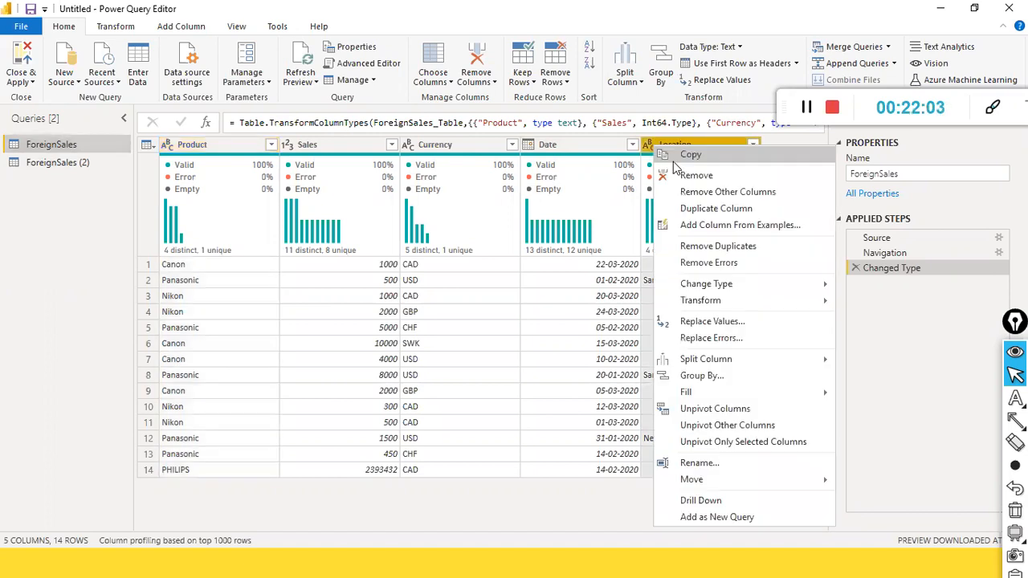
pyautogui.click(689, 172)
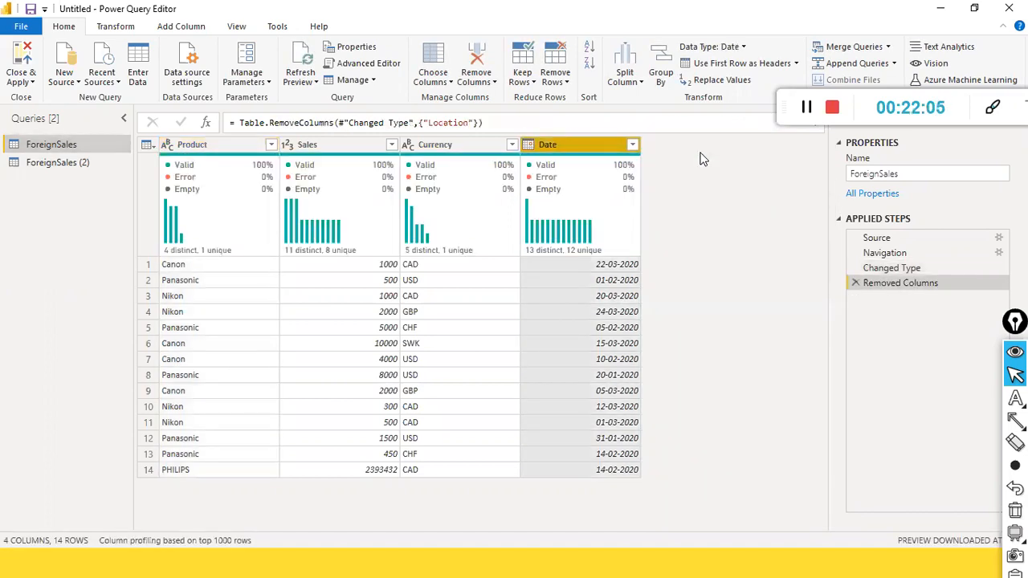
# Step: Refresh the preview of the ForeignSales (2) query and return to the ForeignSales query
pyautogui.click(80, 163)
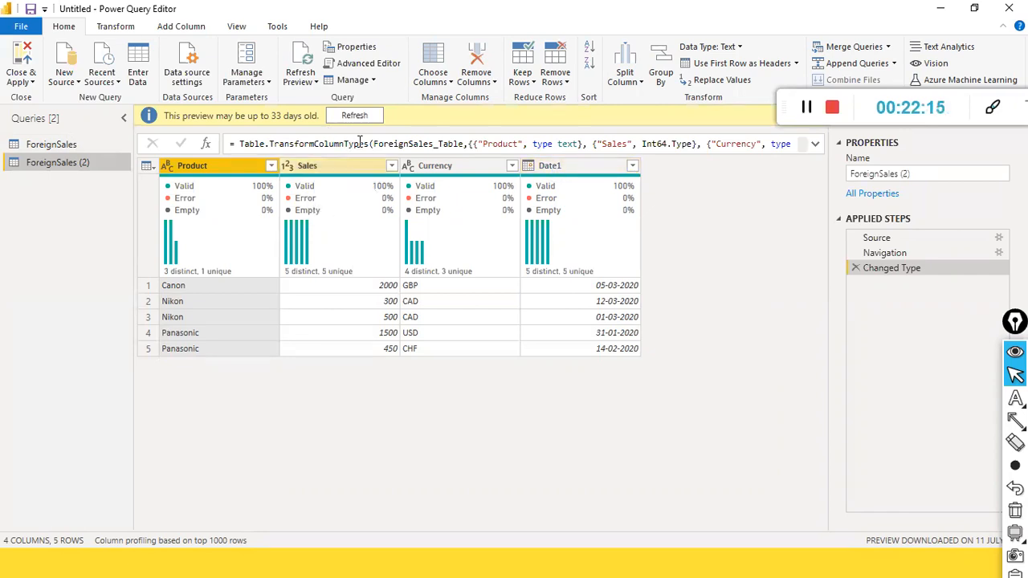
pyautogui.click(365, 116)
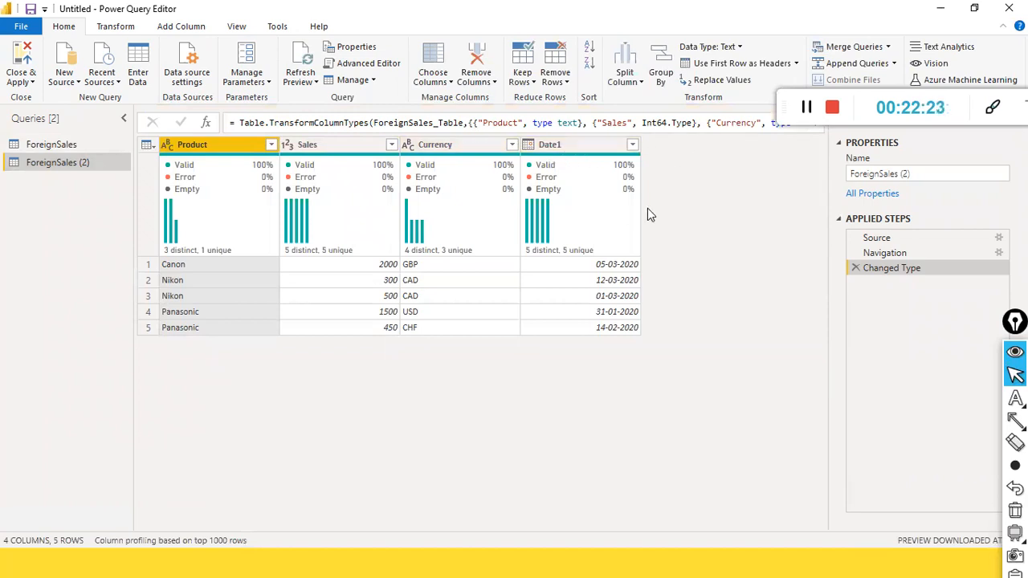
pyautogui.click(51, 144)
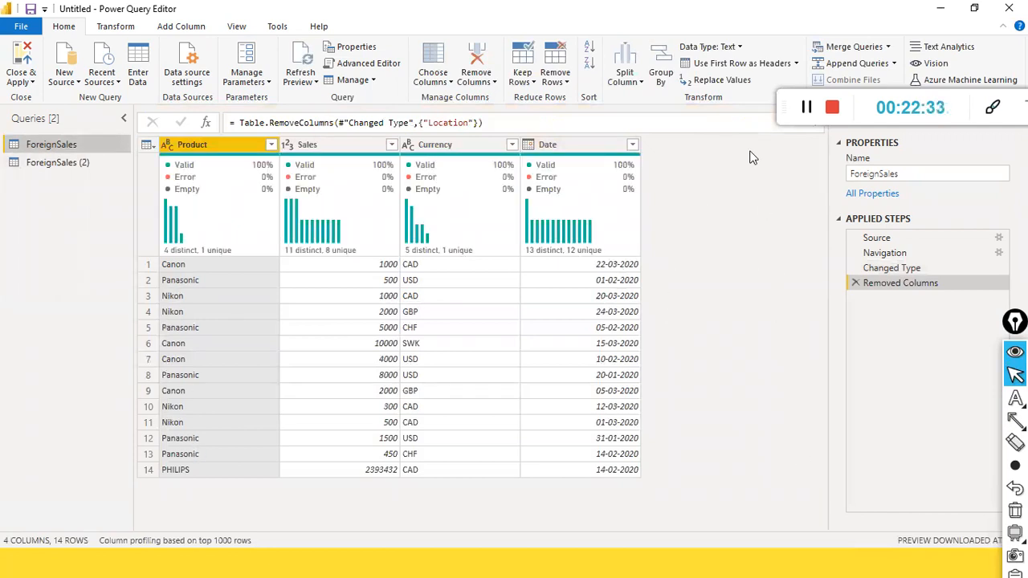
# Step: Rename the Date1 column of the ForeignSales (2) query to Date and return to the ForeignSales query
pyautogui.click(33, 163)
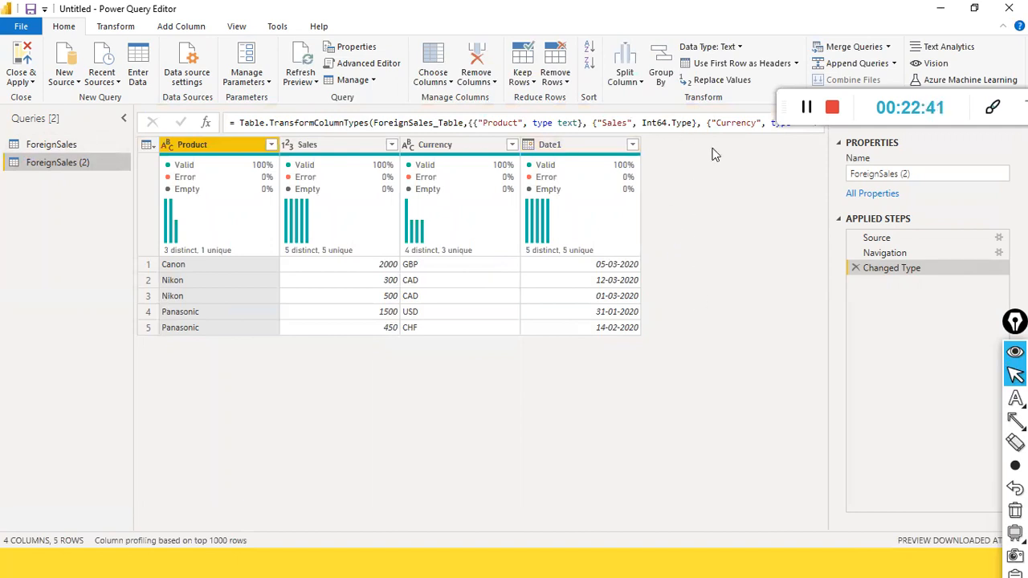
pyautogui.click(63, 144)
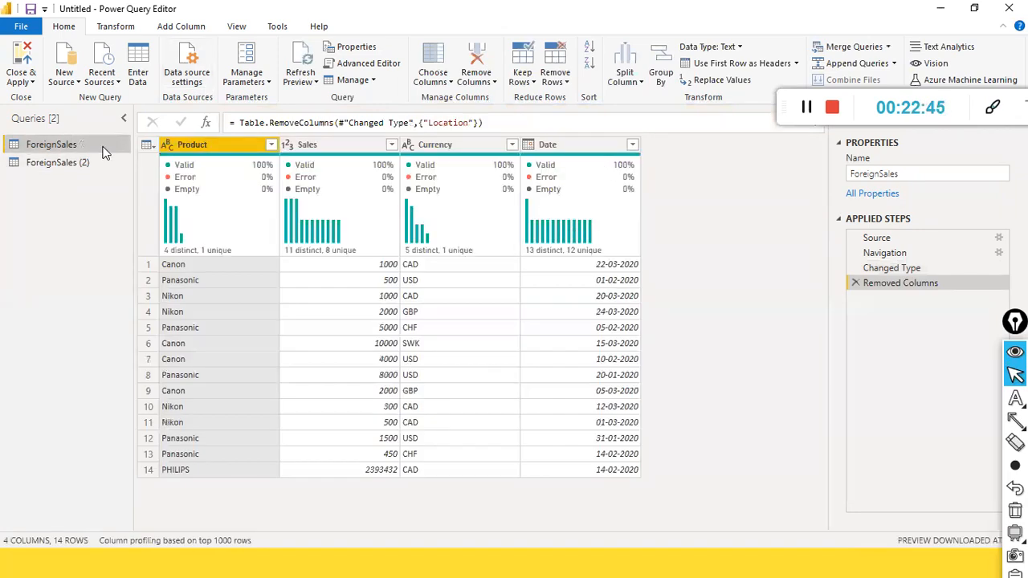
pyautogui.click(69, 162)
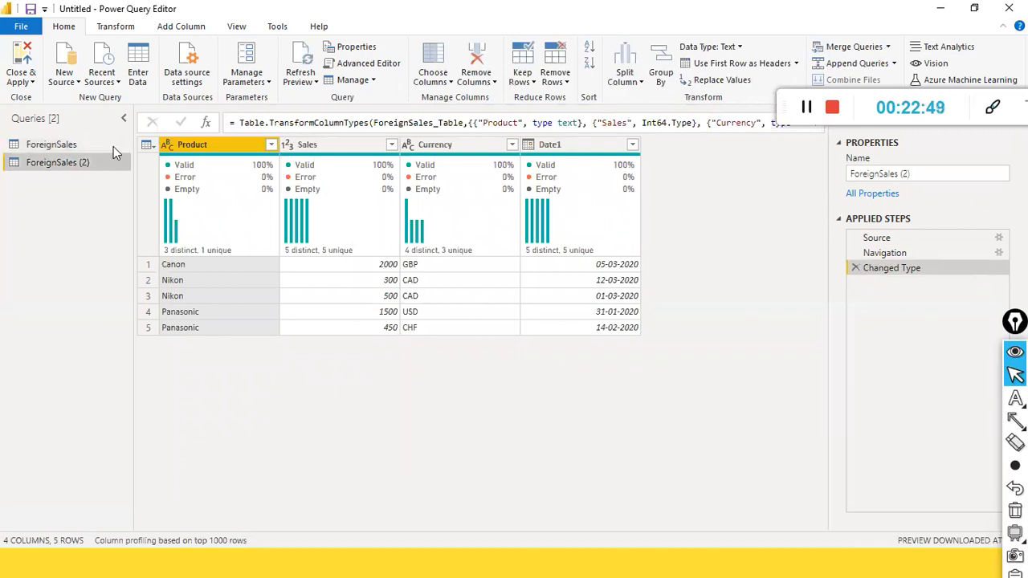
pyautogui.click(586, 144)
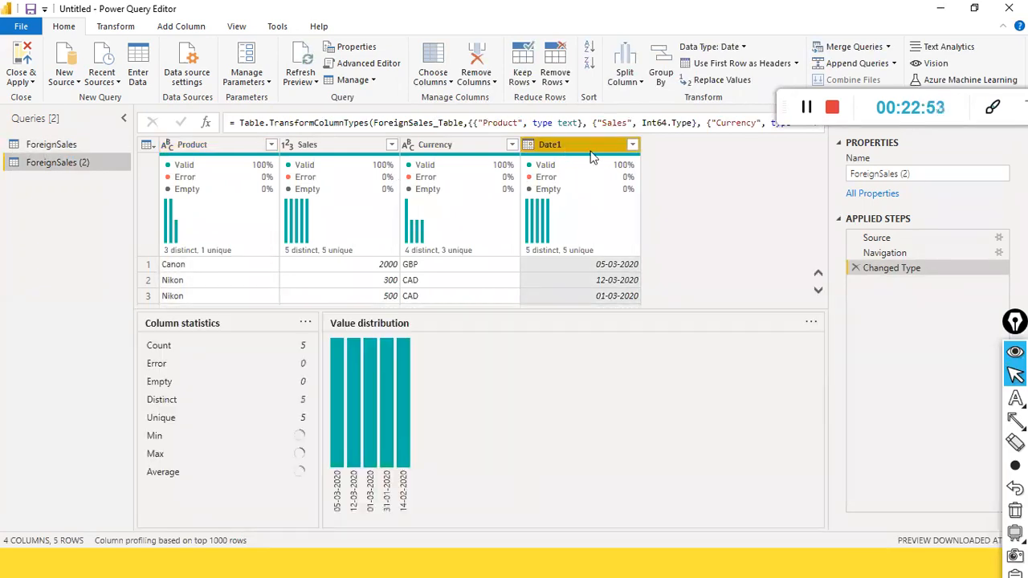
pyautogui.doubleClick(584, 144)
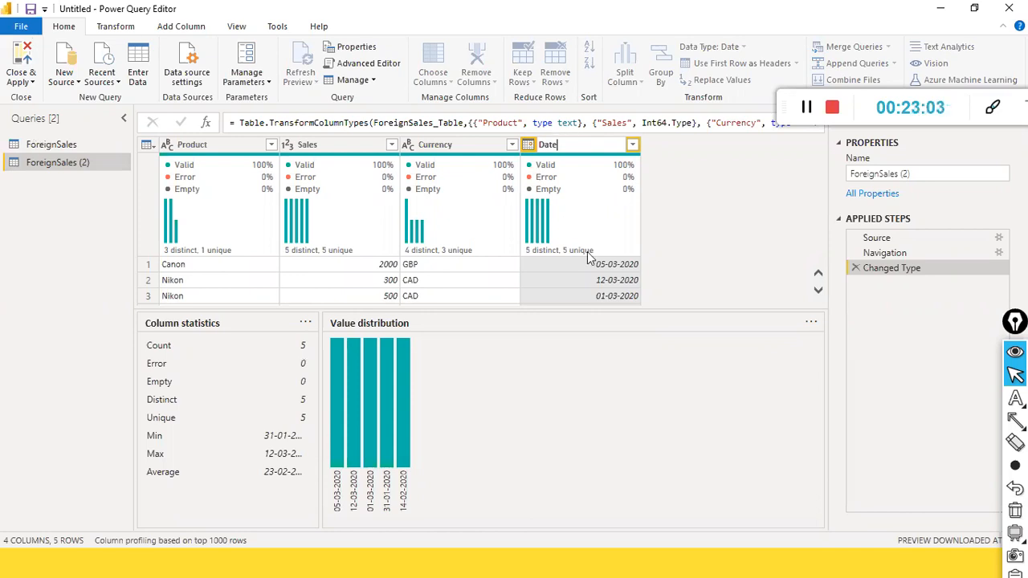
pyautogui.click(661, 142)
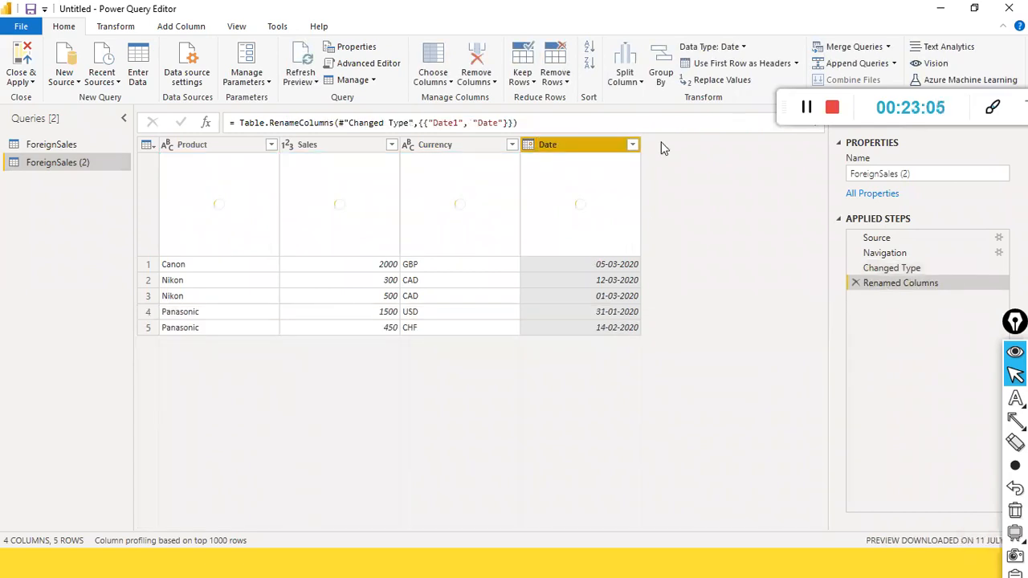
pyautogui.click(64, 143)
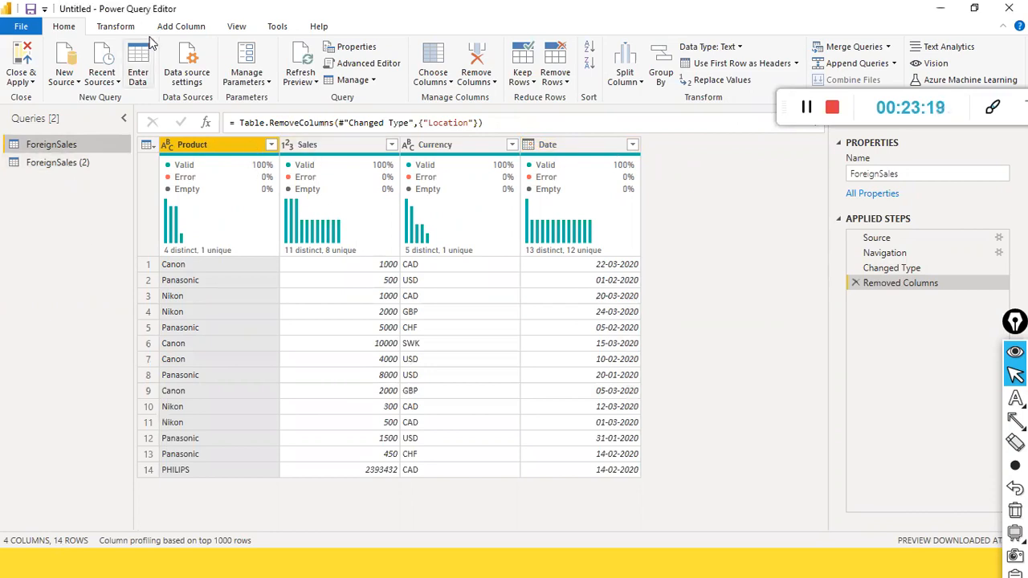
pyautogui.moveTo(782, 99); pyautogui.dragTo(759, 201)
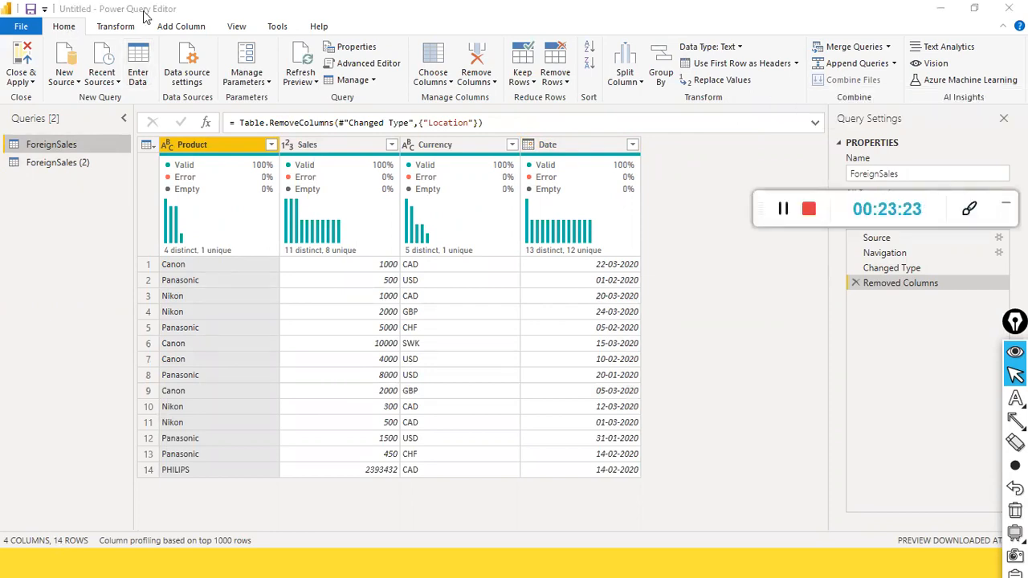
pyautogui.click(894, 64)
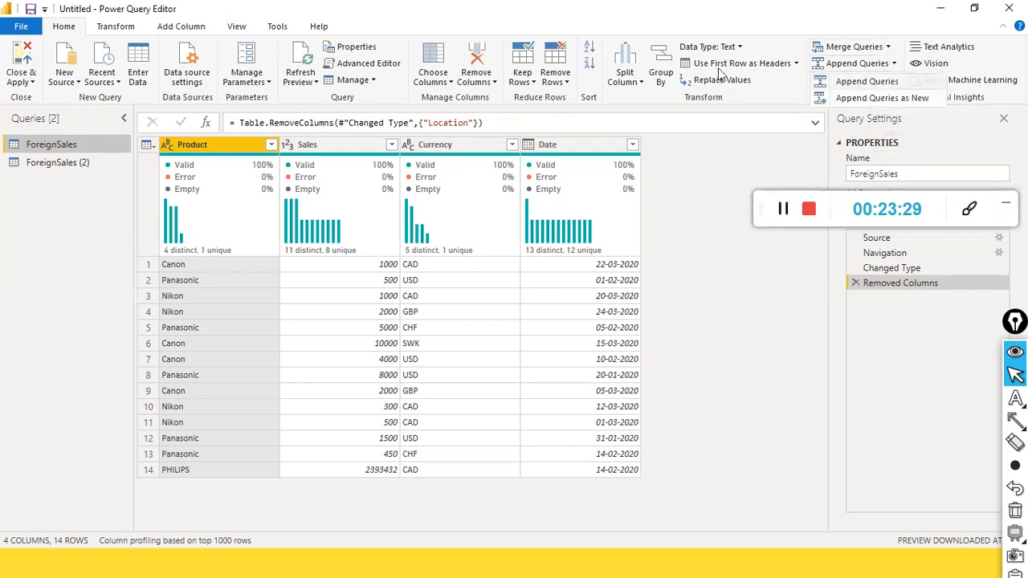
pyautogui.hotkey('ctrl', 'shift', 'r')
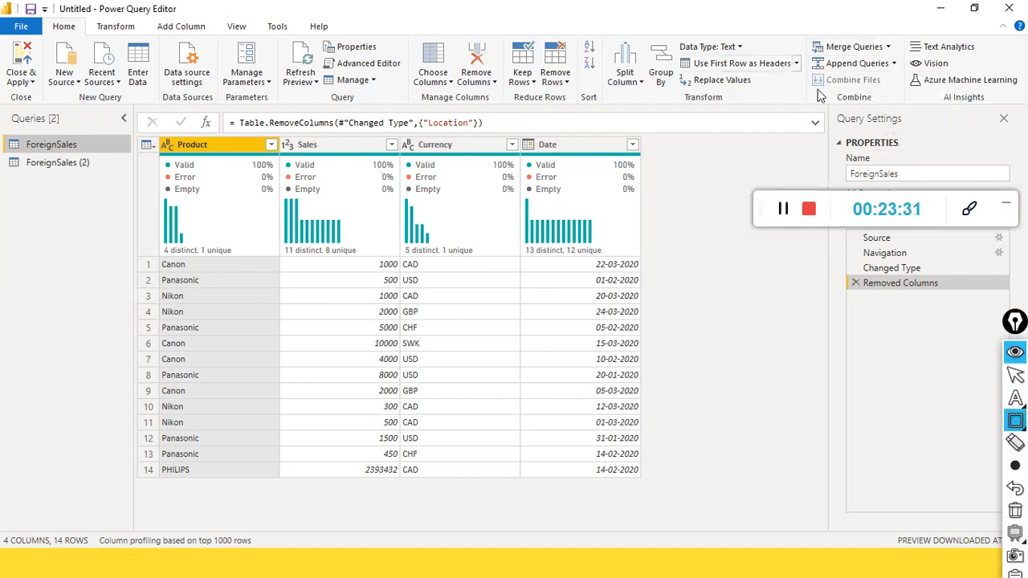
pyautogui.moveTo(795, 43); pyautogui.dragTo(896, 92)
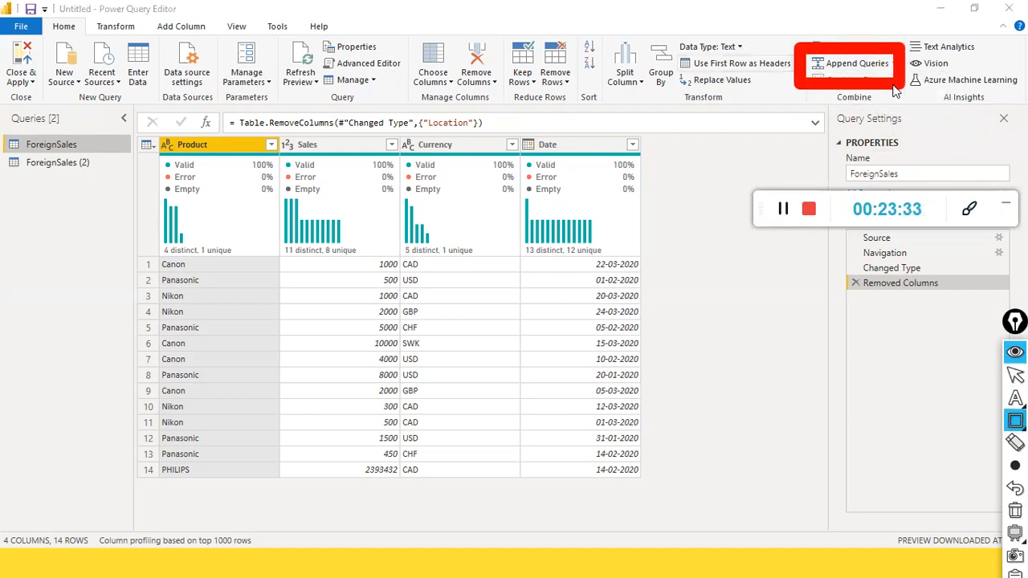
pyautogui.hotkey('ctrl', 'shift', '7')
pyautogui.hotkey('ctrl', 'shift', '2')
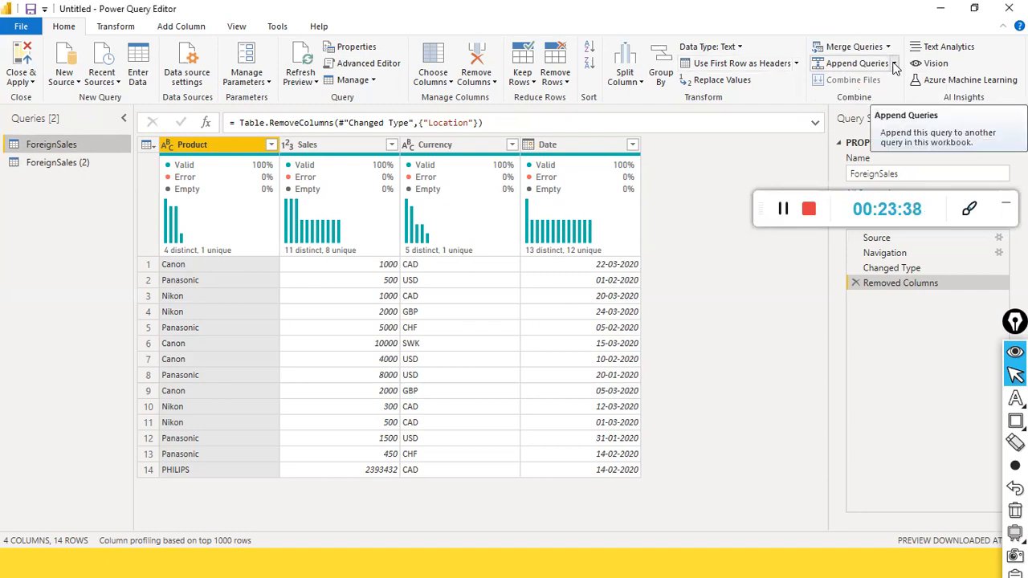
# Step: Append ForeignSales and ForeignSales (2) as a new query with ForeignSales as the first table, and refresh its preview
pyautogui.click(894, 65)
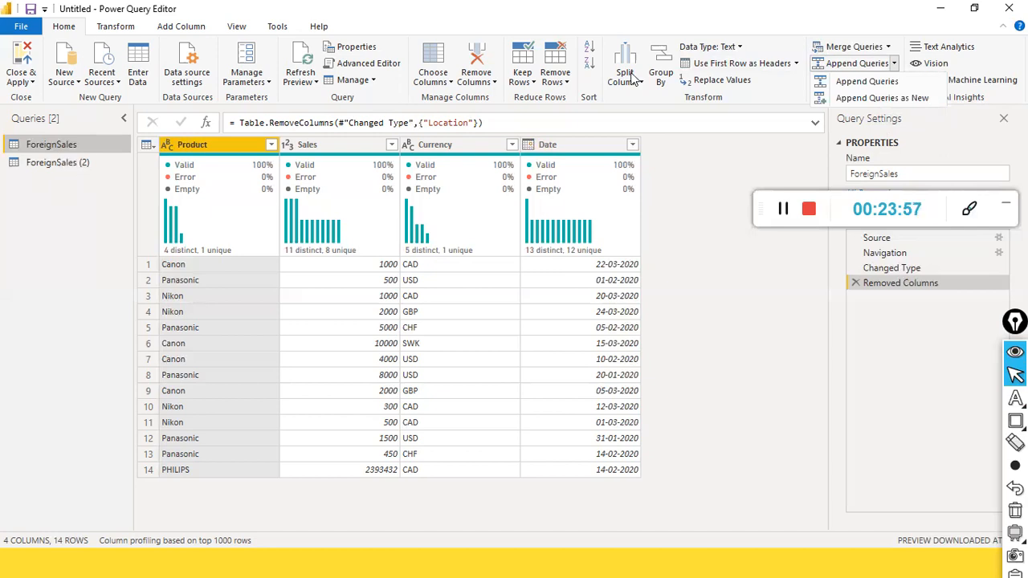
pyautogui.click(866, 101)
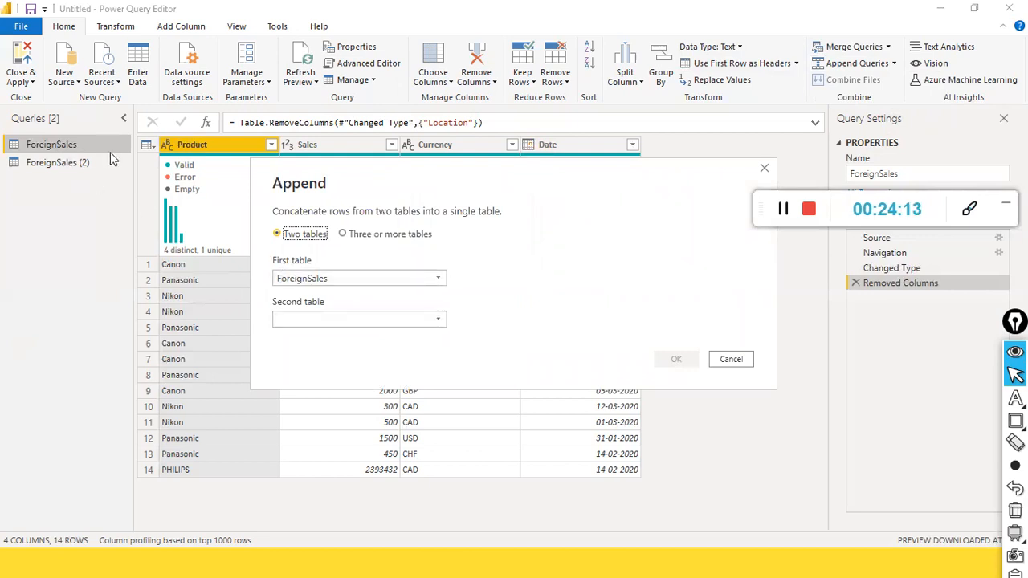
pyautogui.click(442, 320)
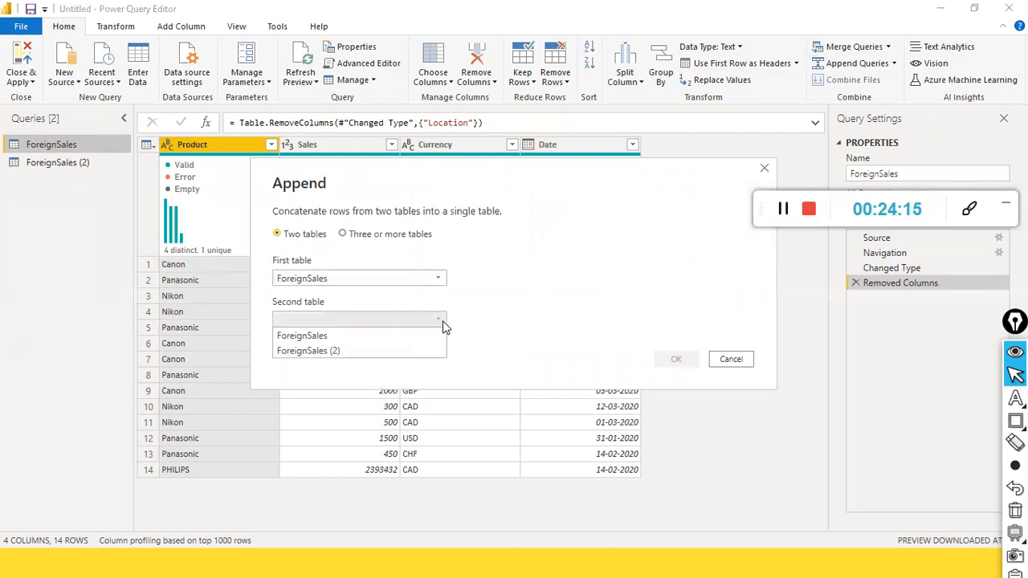
pyautogui.click(349, 352)
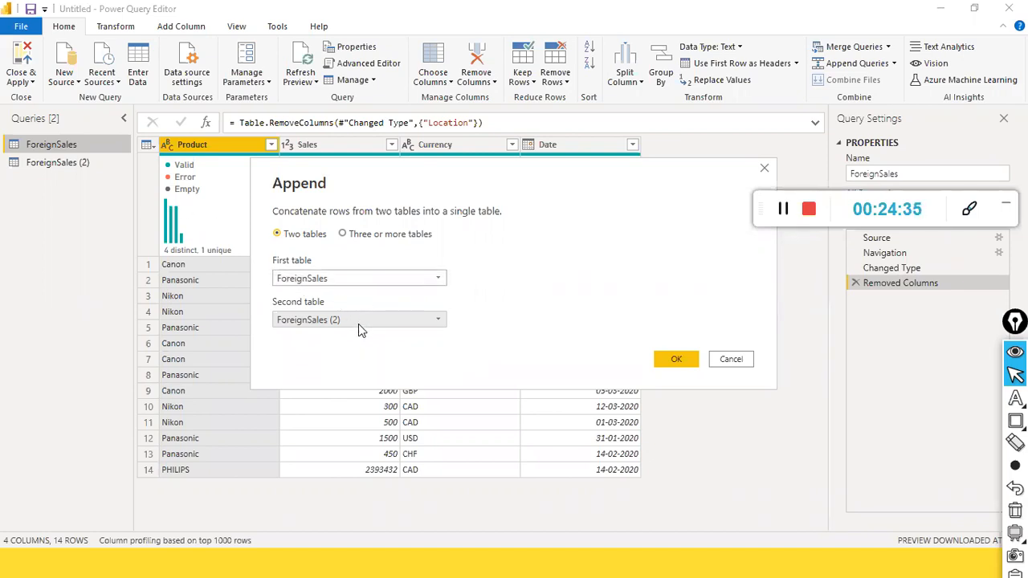
pyautogui.click(675, 360)
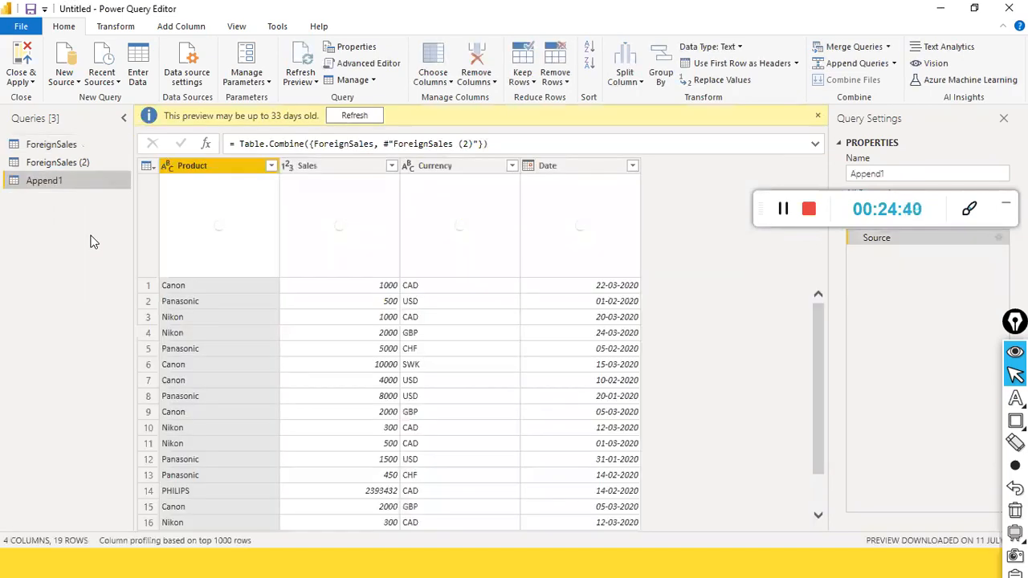
pyautogui.click(359, 116)
# Step: Check the rows of the appended query against the ForeignSales (2) query
pyautogui.click(43, 164)
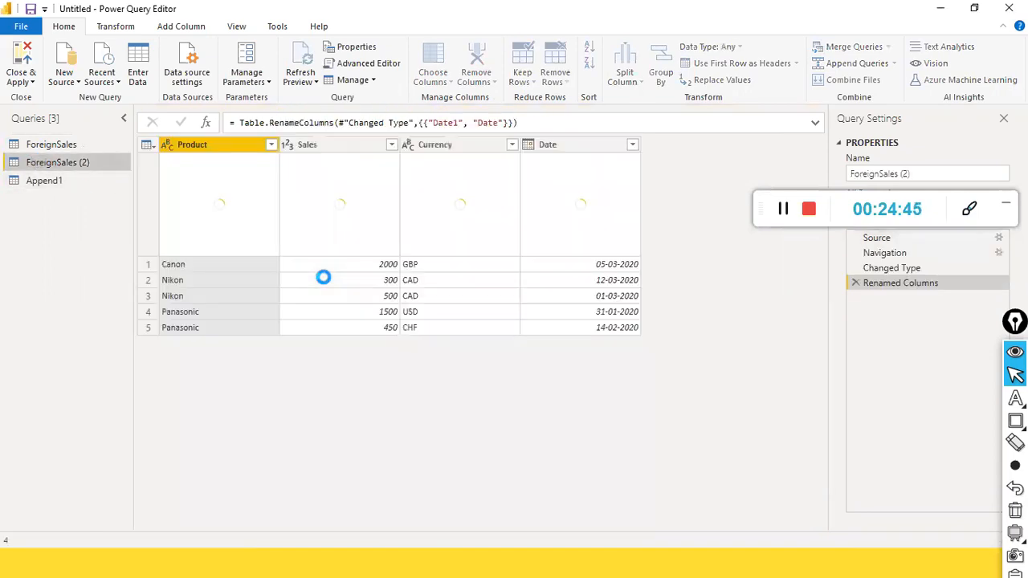
pyautogui.click(39, 183)
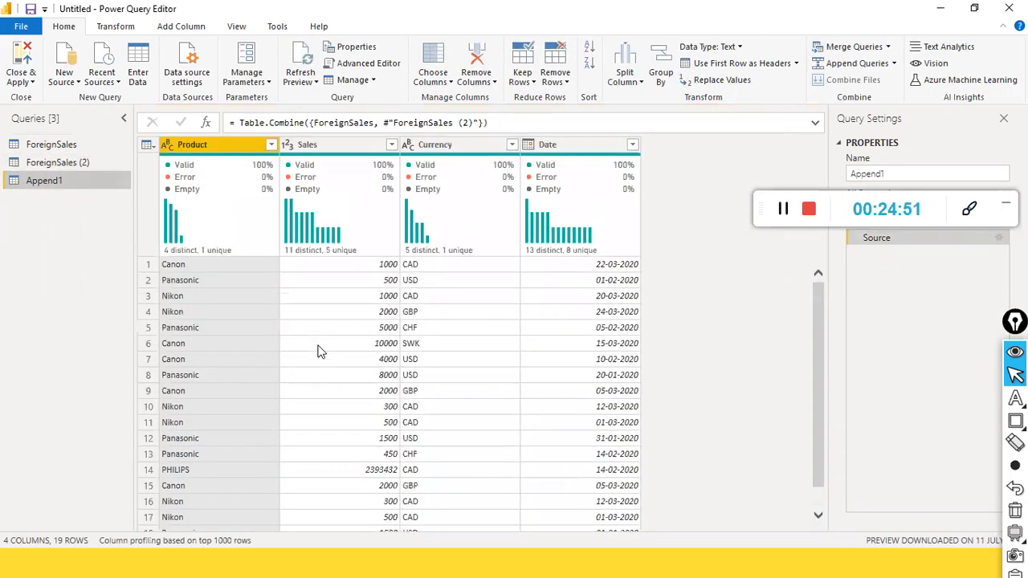
pyautogui.scroll(-1, 215, 337)
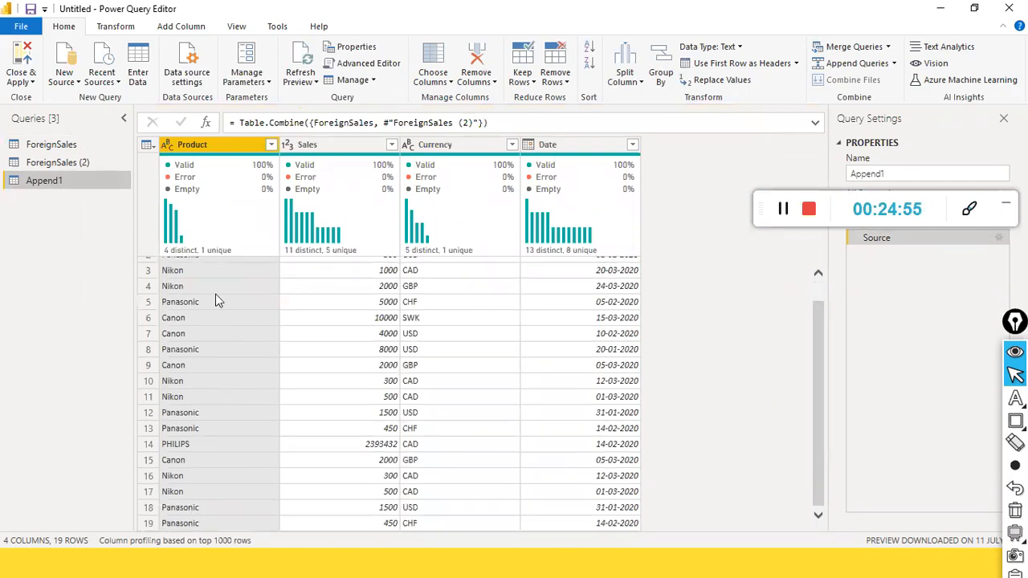
pyautogui.scroll(1, 216, 301)
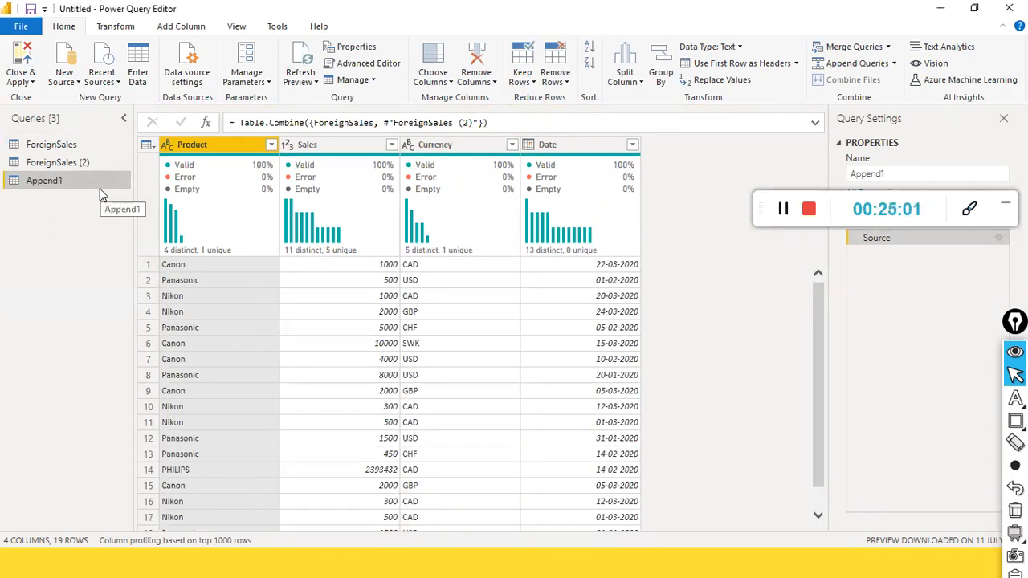
pyautogui.click(888, 46)
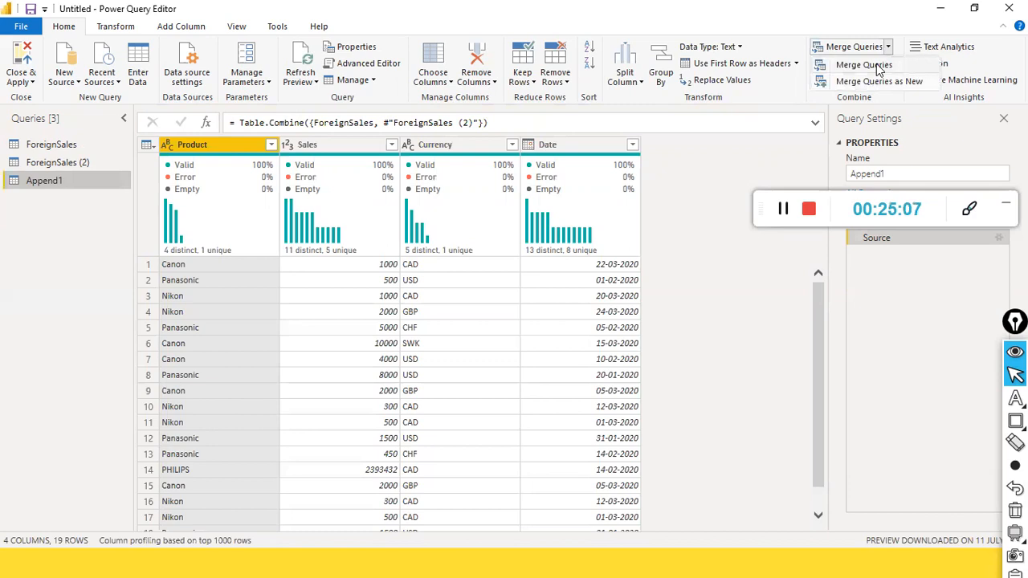
pyautogui.click(25, 190)
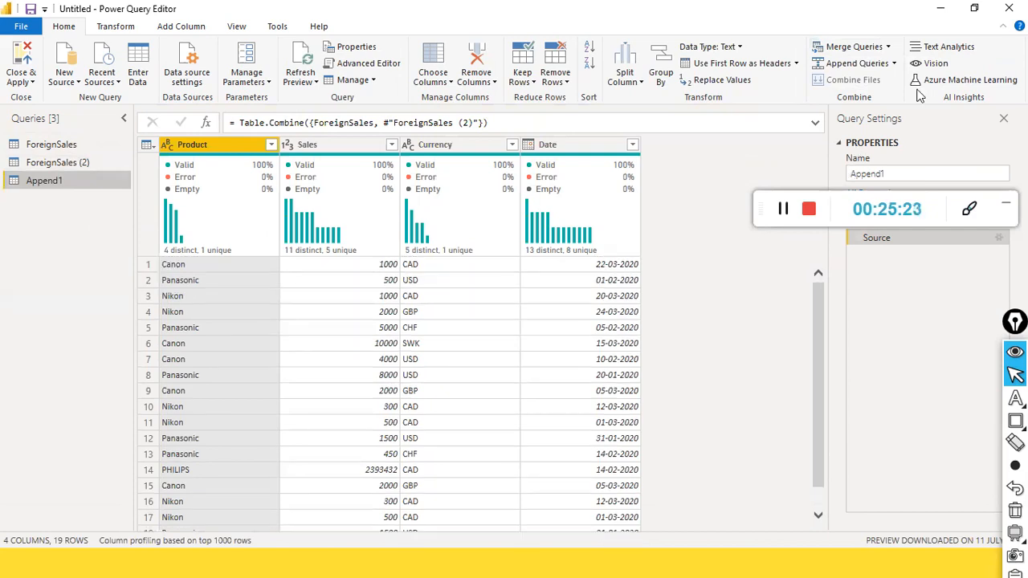
pyautogui.click(889, 47)
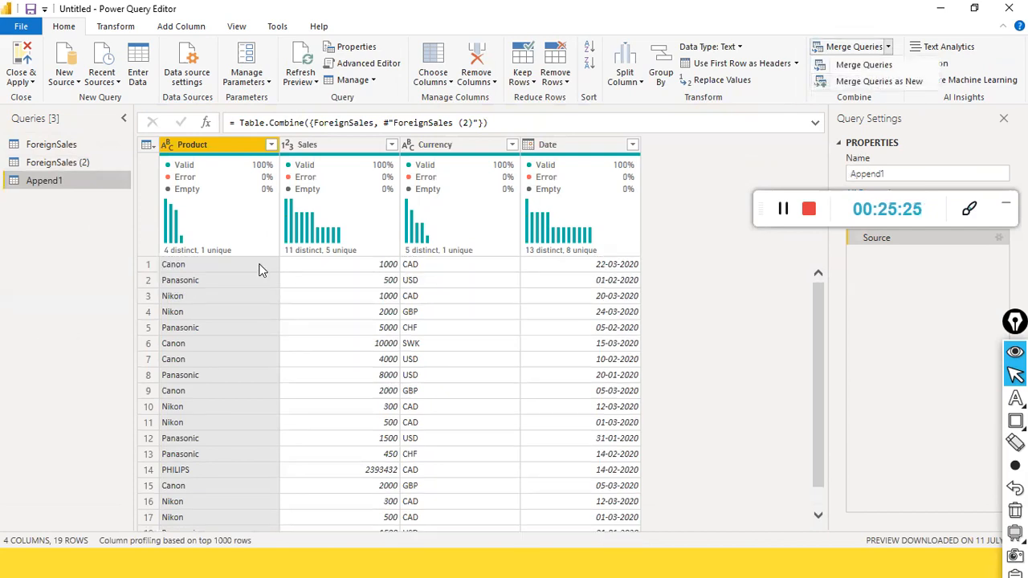
pyautogui.scroll(-1, 247, 319)
# Step: Review the columns and rows of both source queries and of the combined Append1 query
pyautogui.click(73, 147)
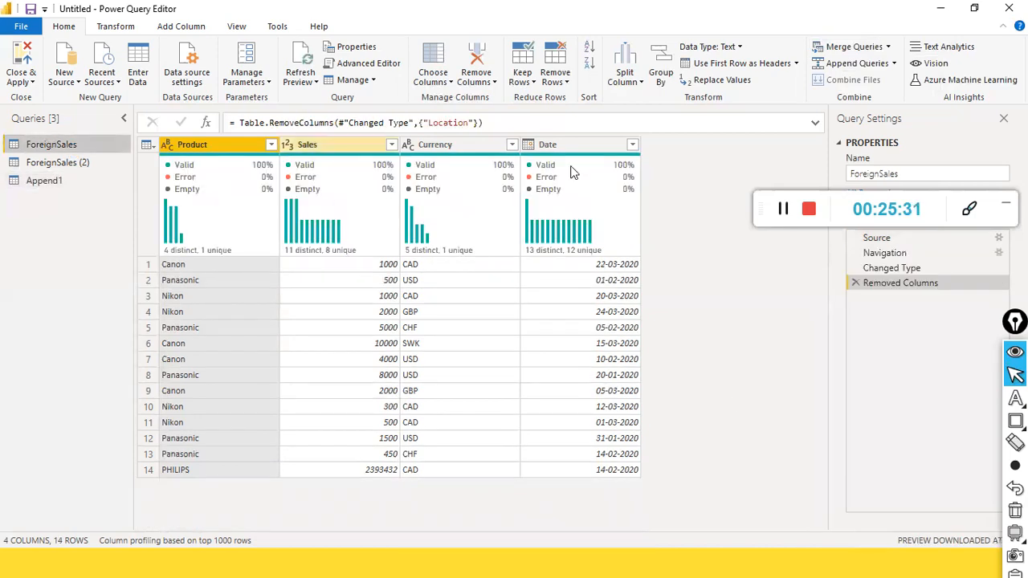
pyautogui.click(23, 162)
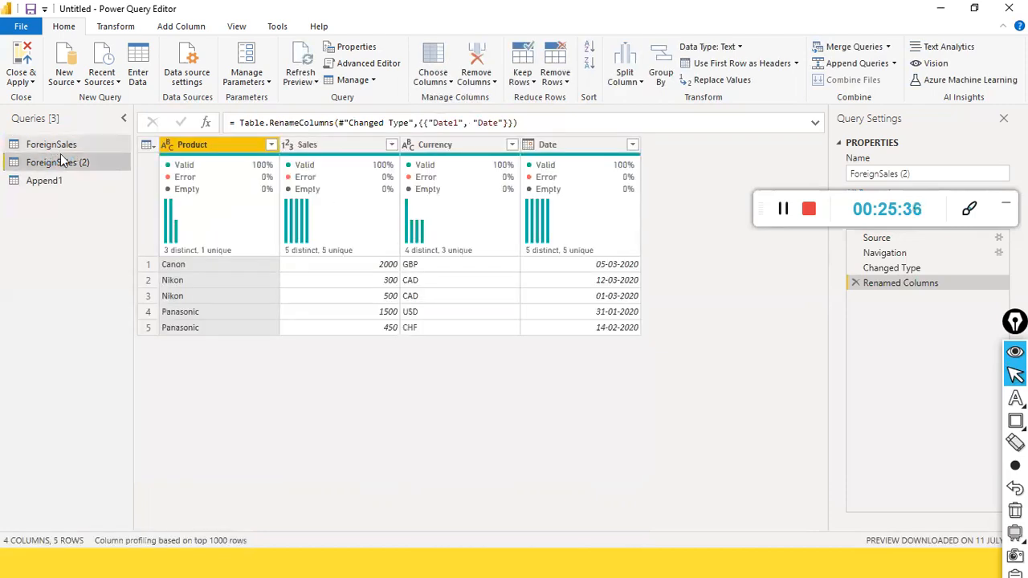
pyautogui.click(57, 186)
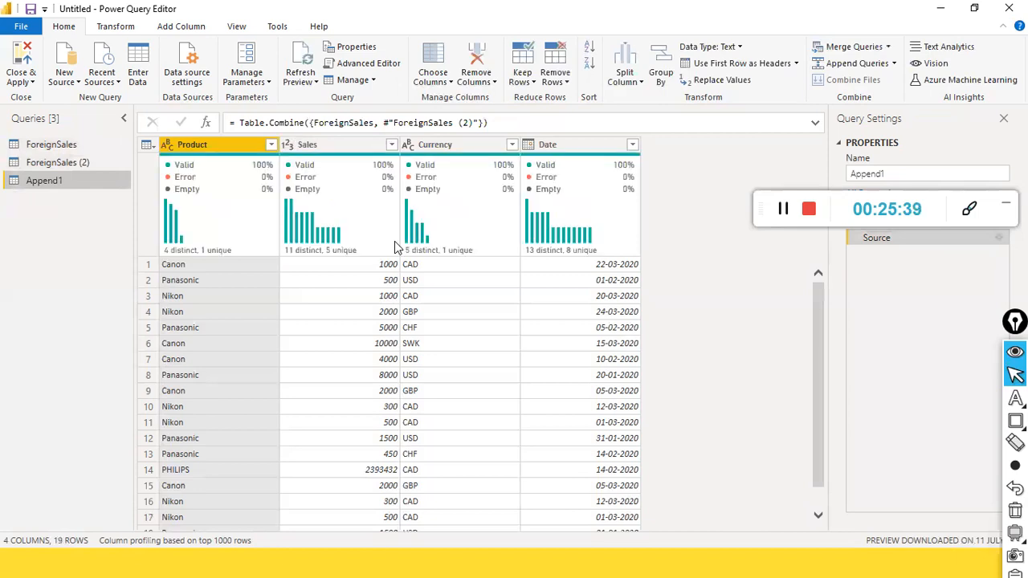
pyautogui.scroll(-1, 599, 299)
pyautogui.scroll(1, 598, 299)
pyautogui.click(76, 145)
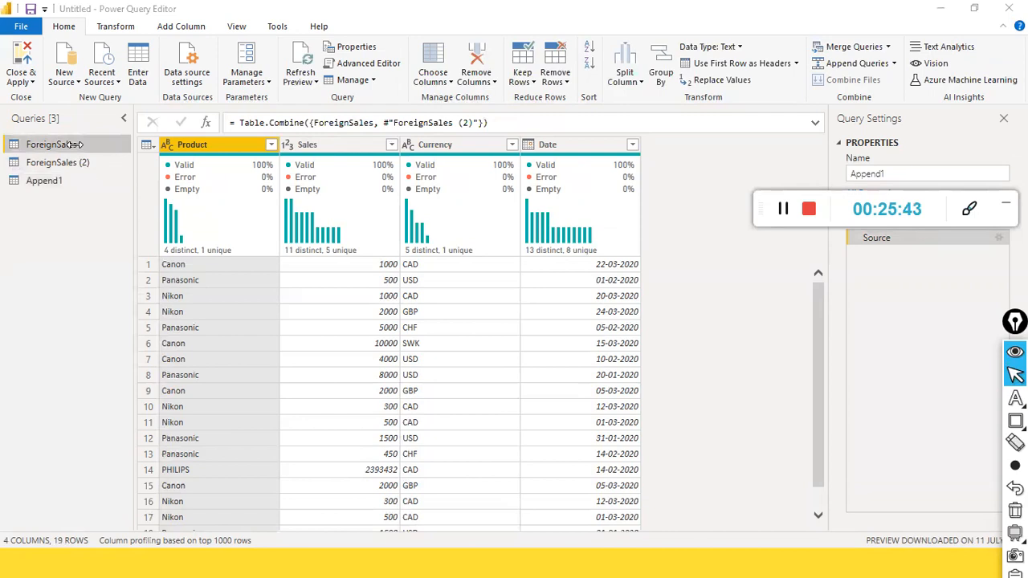
pyautogui.rightClick(79, 146)
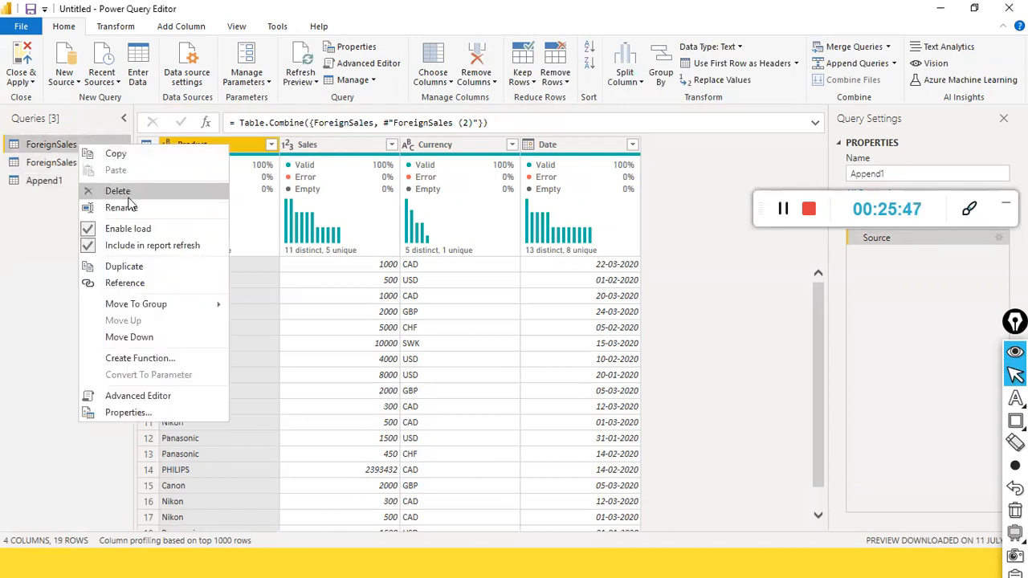
pyautogui.click(64, 179)
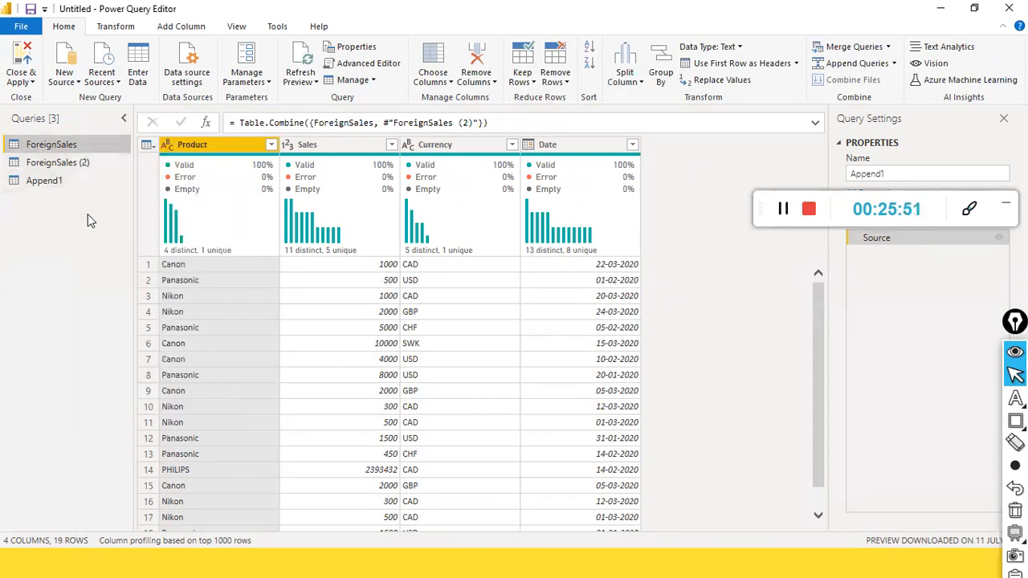
pyautogui.rightClick(90, 146)
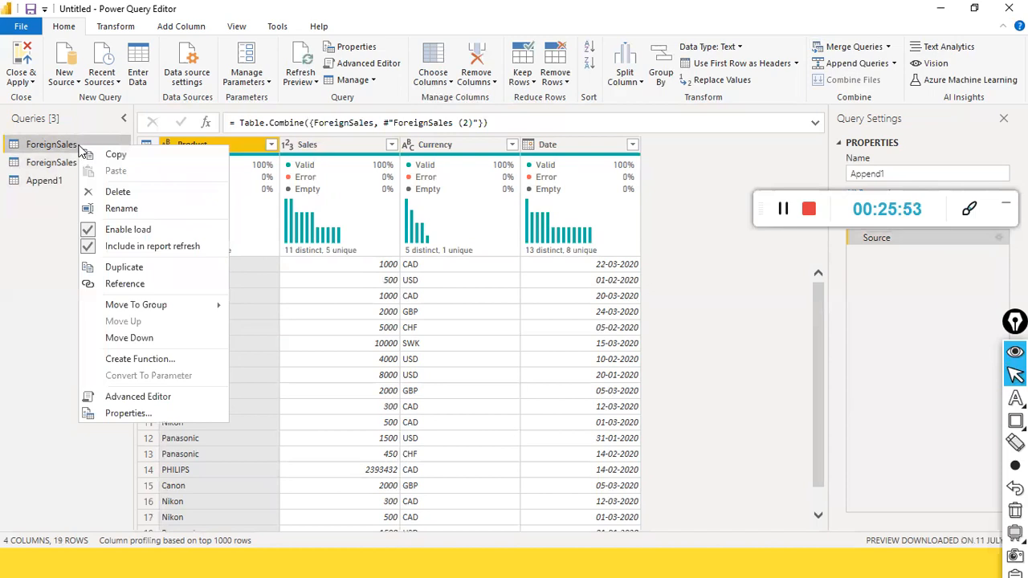
pyautogui.click(41, 231)
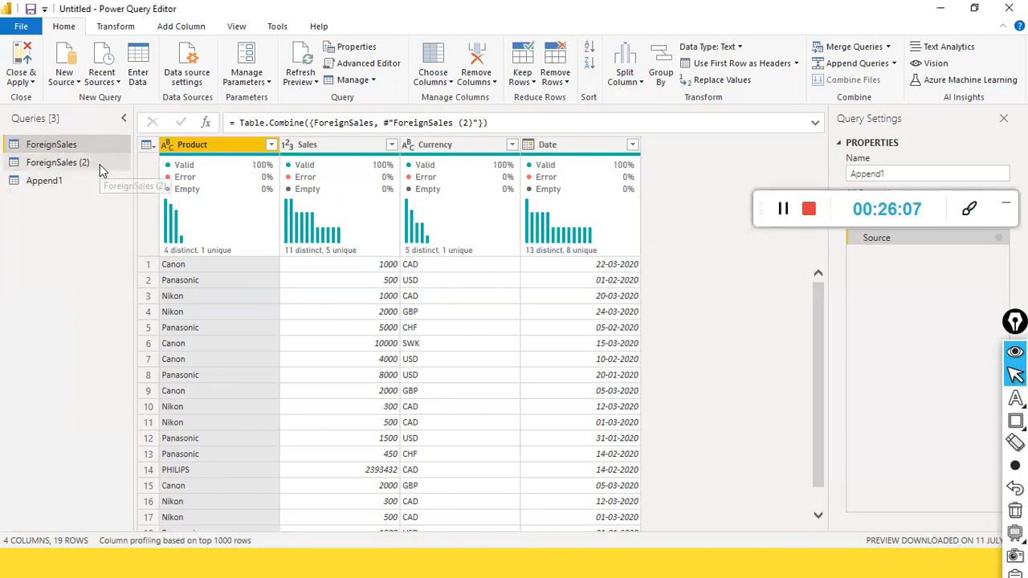
pyautogui.scroll(-1, 417, 320)
pyautogui.scroll(1, 418, 320)
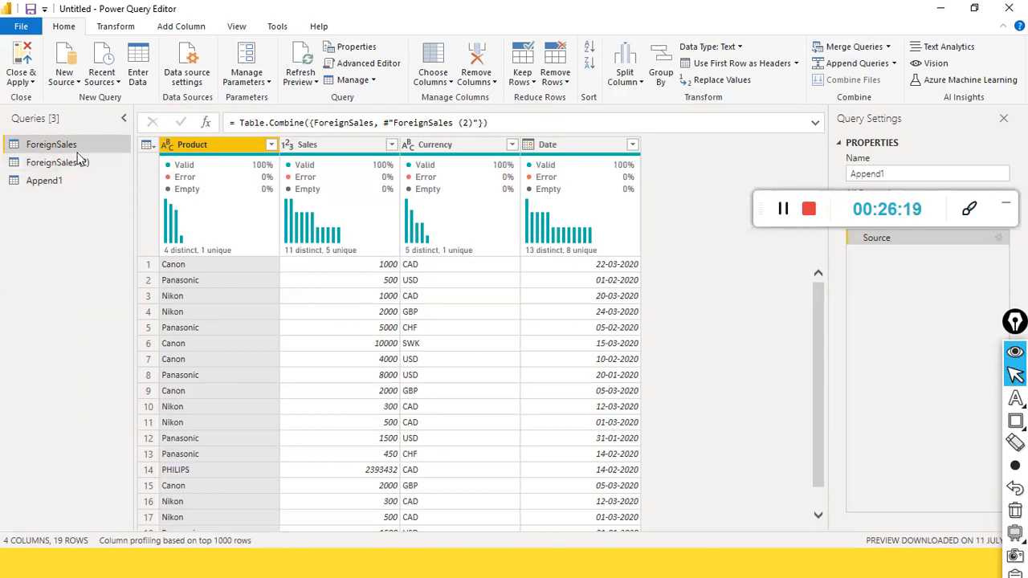
pyautogui.scroll(-1, 299, 361)
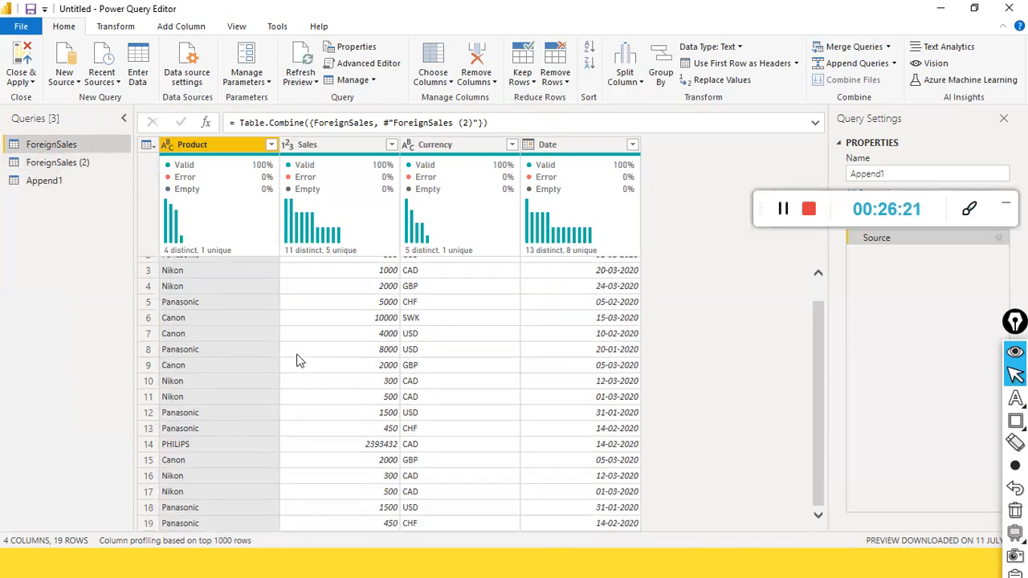
pyautogui.scroll(1, 299, 362)
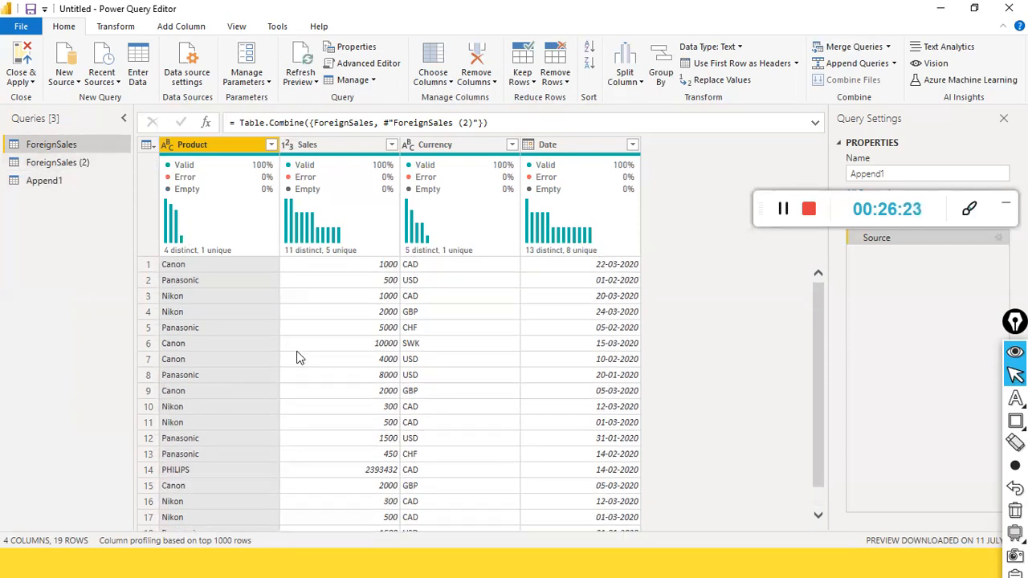
# Step: Compare the contents of the ForeignSales and ForeignSales (2) queries with the combined Append1 query
pyautogui.scroll(-1, 298, 359)
pyautogui.scroll(1, 299, 364)
pyautogui.click(77, 163)
pyautogui.rightClick(77, 163)
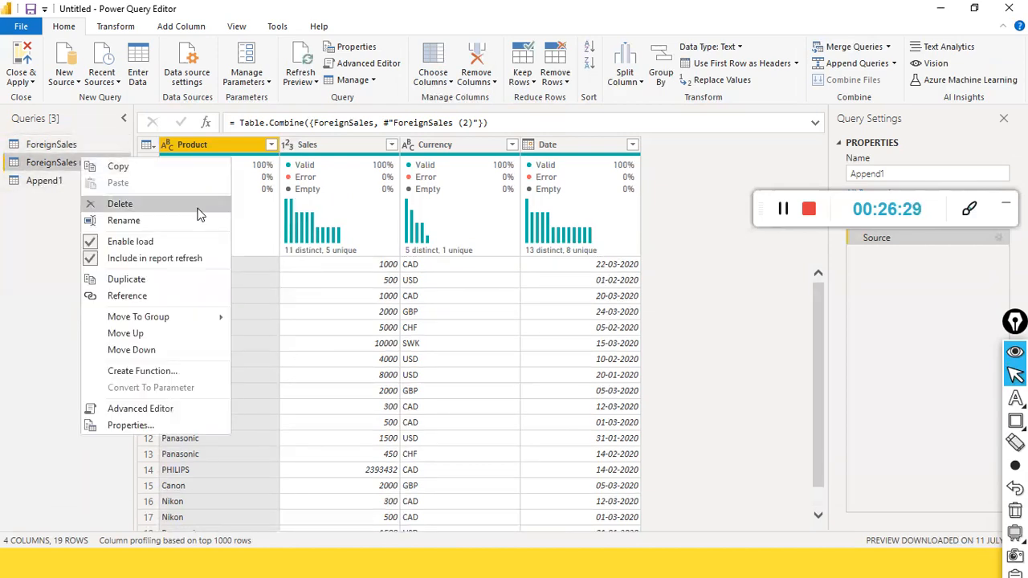
pyautogui.click(41, 329)
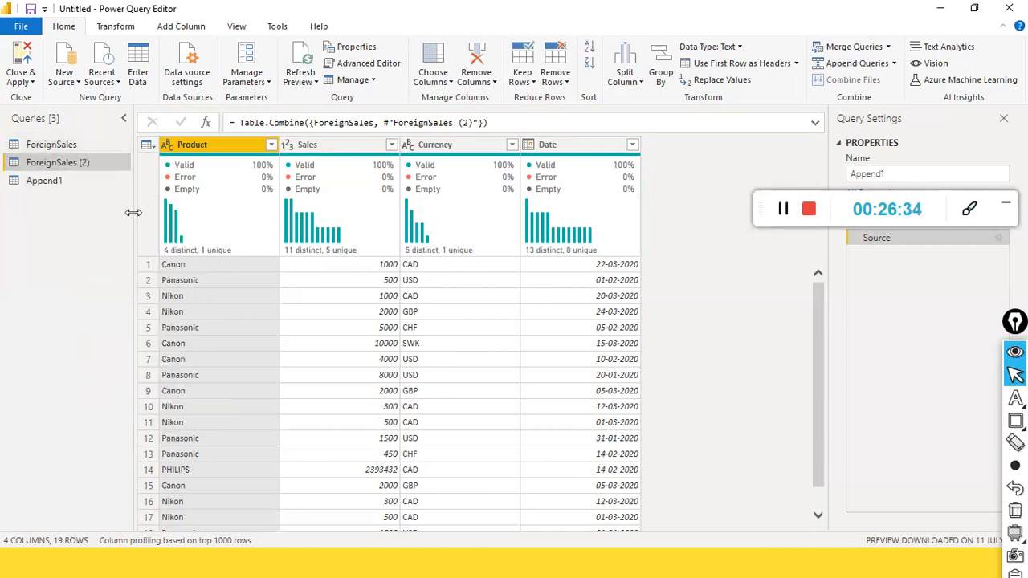
pyautogui.click(32, 182)
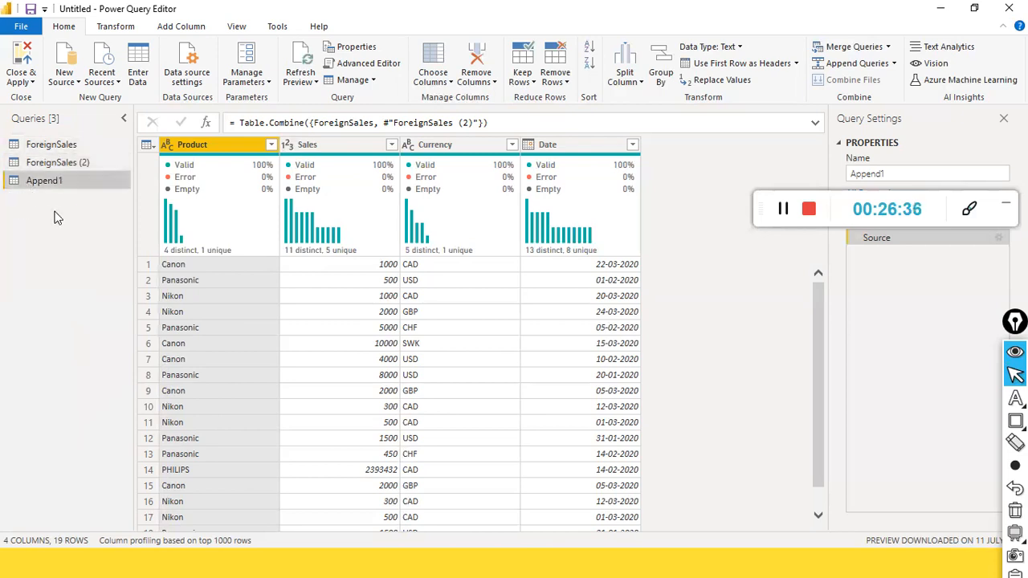
pyautogui.click(56, 145)
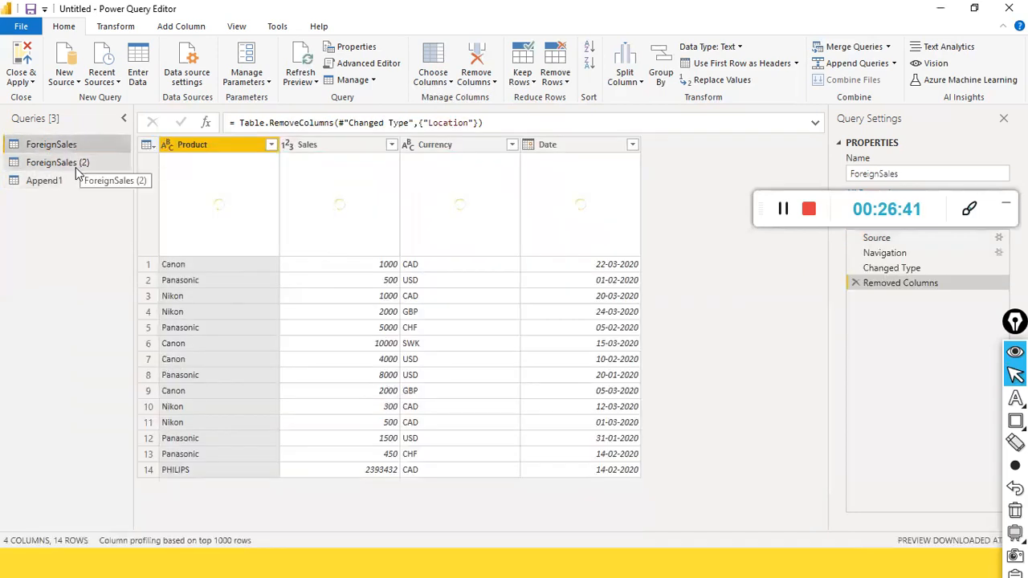
pyautogui.click(72, 164)
pyautogui.click(65, 180)
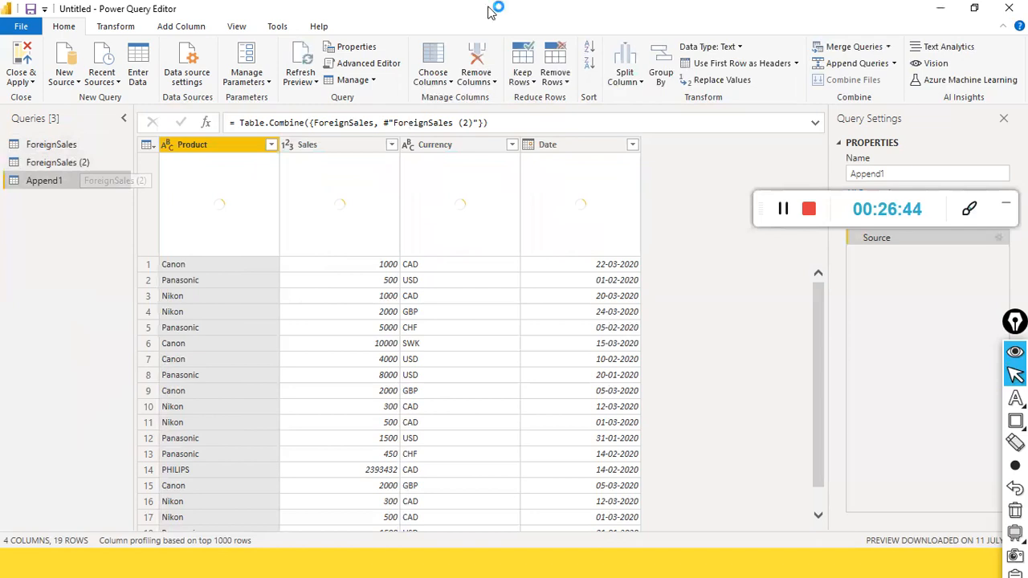
pyautogui.scroll(-1, 226, 335)
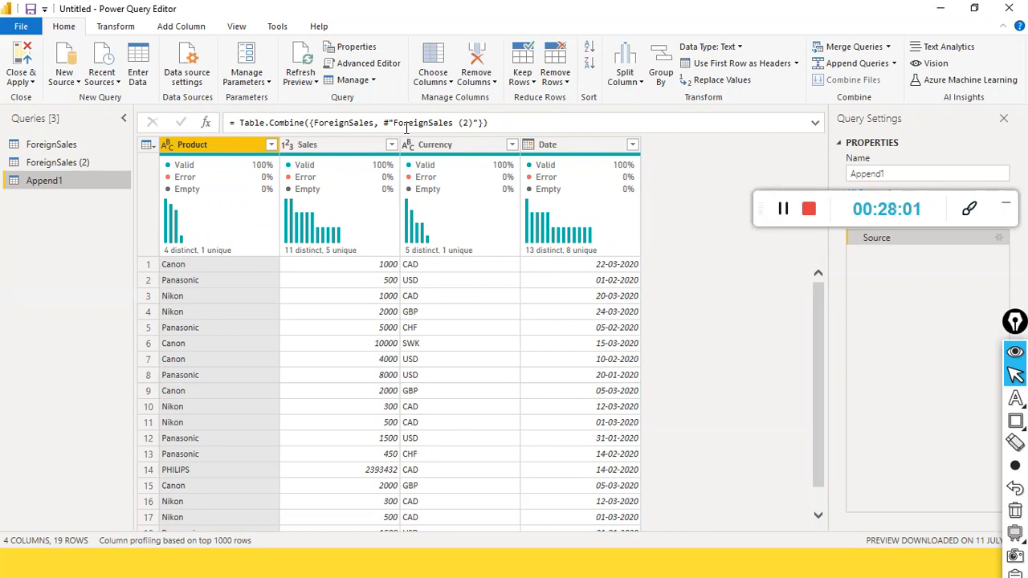
# Step: Switch to the slide presentation, advance from the Append slide to the Merge definition, and return to Power Query Editor
pyautogui.hotkey('alt', 'Tab')
pyautogui.hotkey('alt', 'Tab')
pyautogui.hotkey('alt', 'Tab')
pyautogui.hotkey('alt', 'Tab')
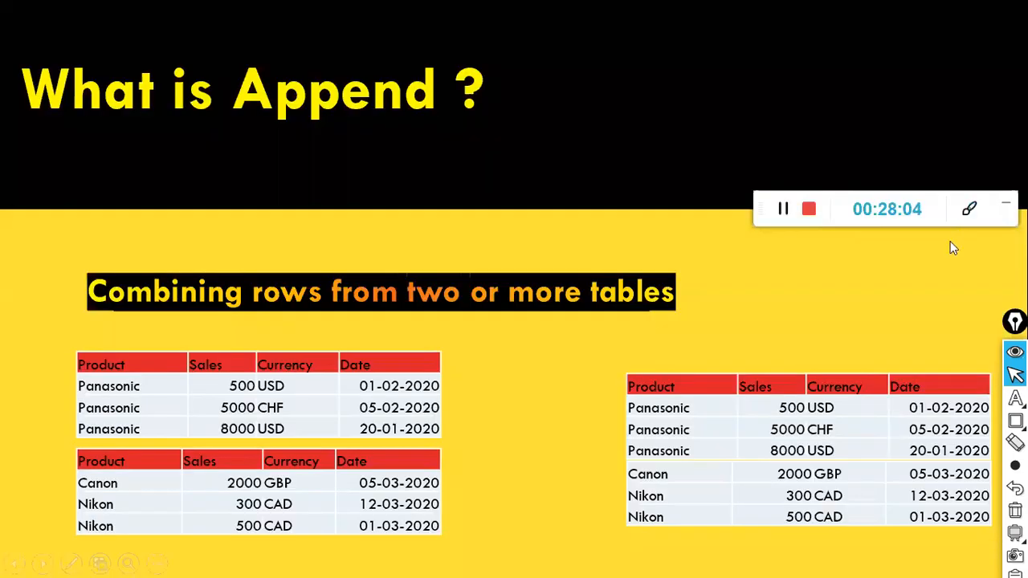
pyautogui.click(950, 242)
pyautogui.click(950, 250)
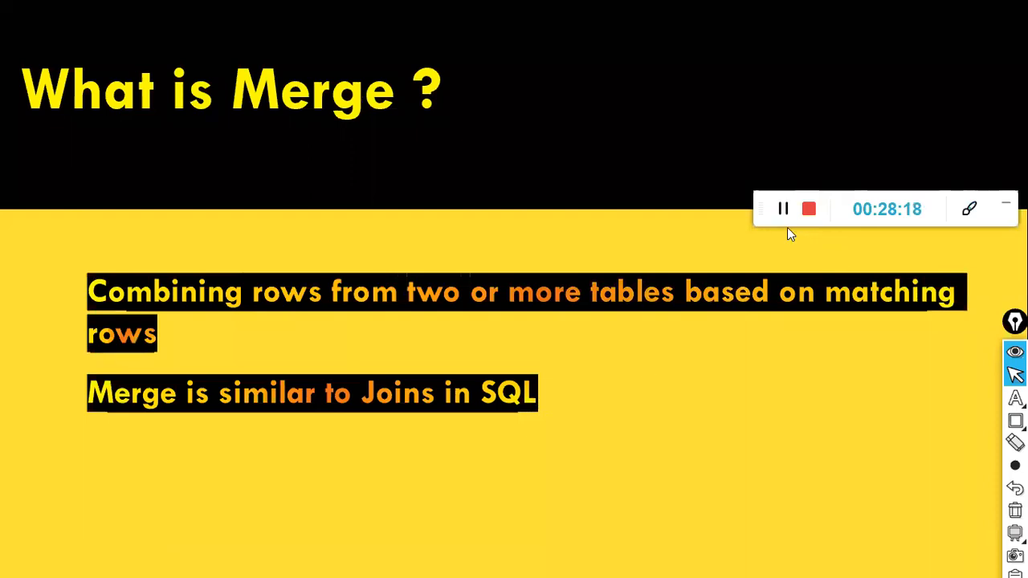
pyautogui.moveTo(757, 221); pyautogui.dragTo(742, 69)
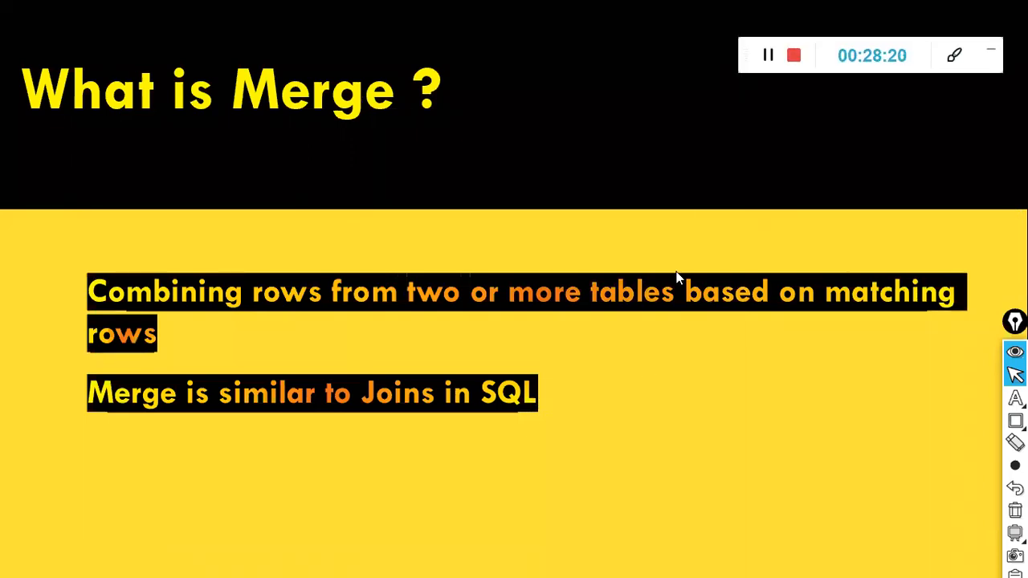
pyautogui.hotkey('alt', 'Tab')
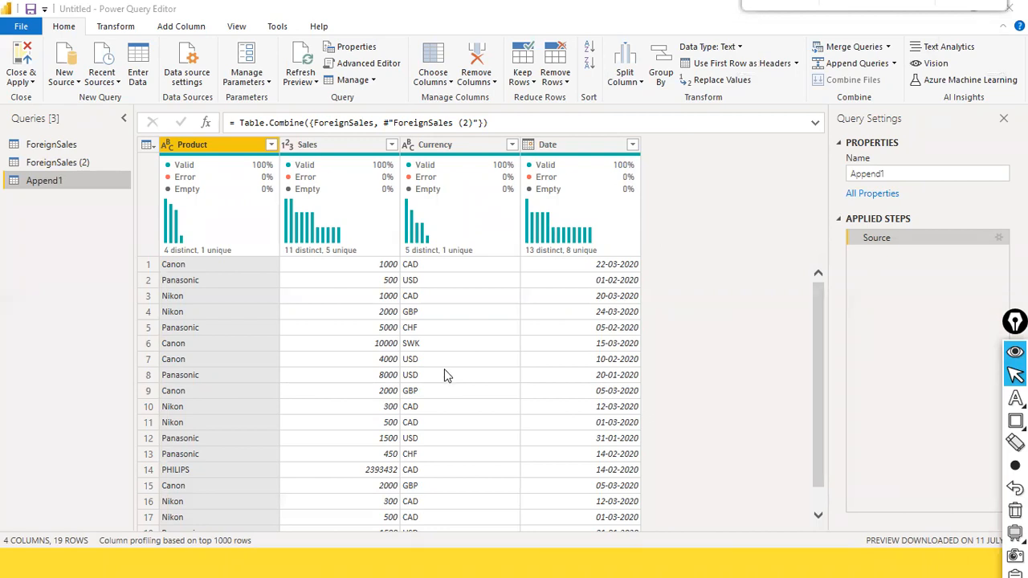
# Step: Connect to the SalesFact.xlsx workbook in the dat1 folder as a new Excel source
pyautogui.click(79, 82)
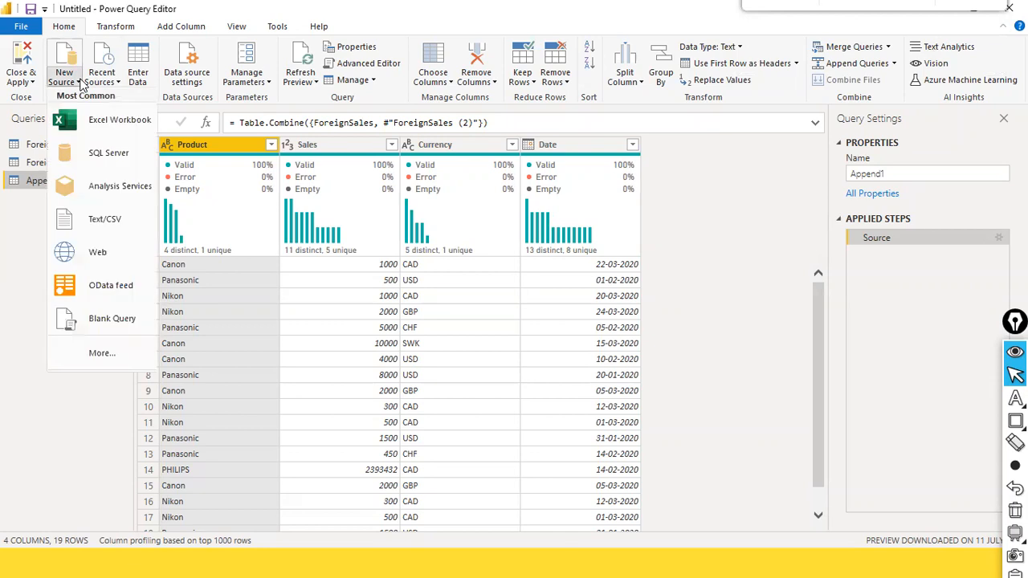
pyautogui.click(92, 127)
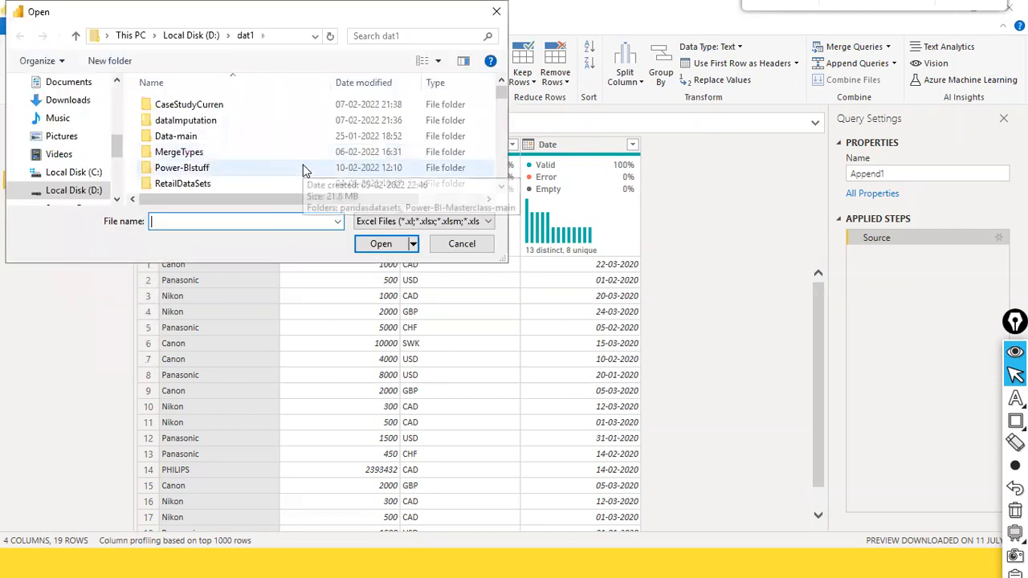
pyautogui.click(304, 170)
pyautogui.press('s')
pyautogui.press('s')
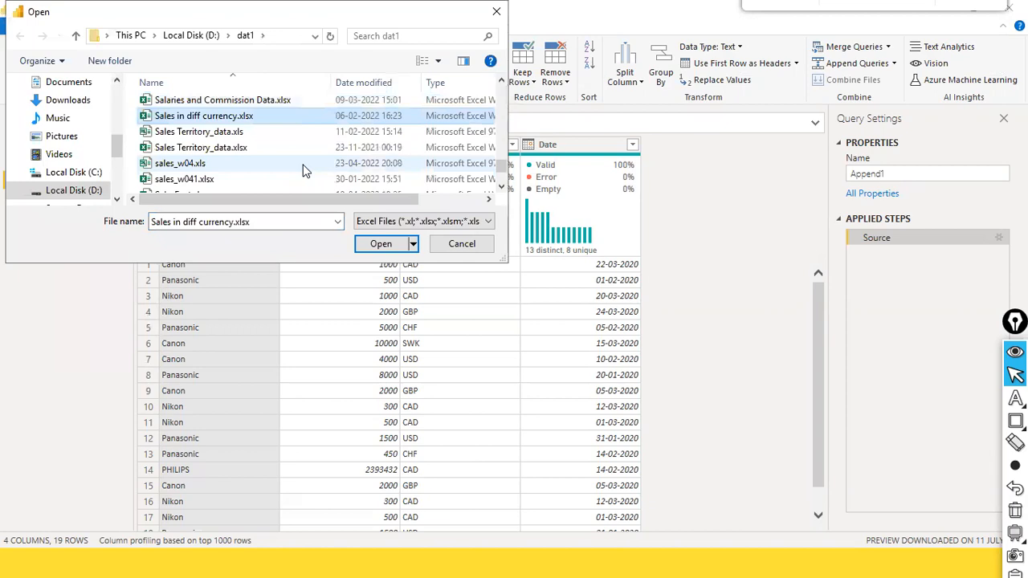
pyautogui.scroll(-3, 303, 170)
pyautogui.scroll(-2, 305, 168)
pyautogui.scroll(2, 260, 131)
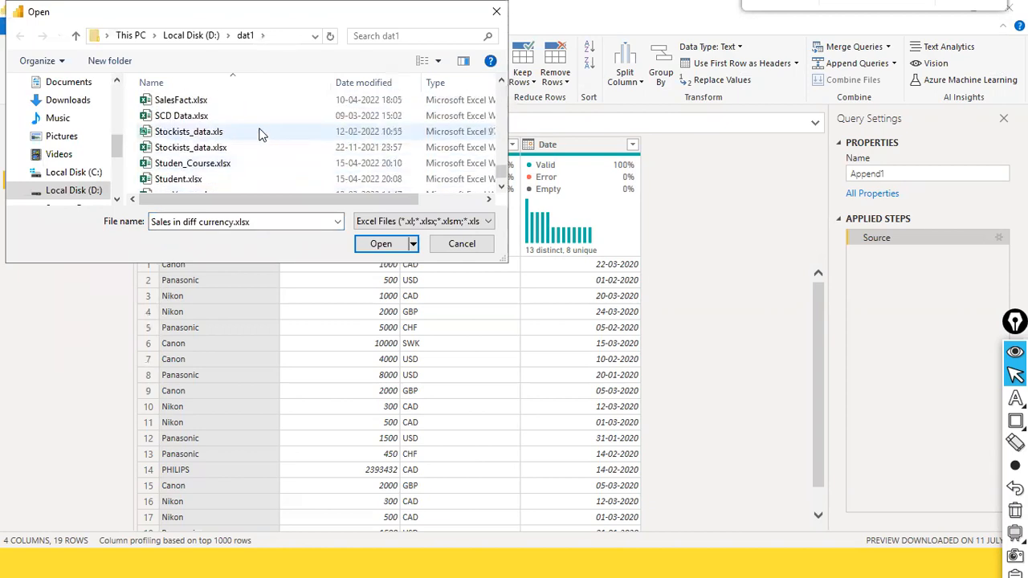
pyautogui.click(194, 100)
pyautogui.click(381, 244)
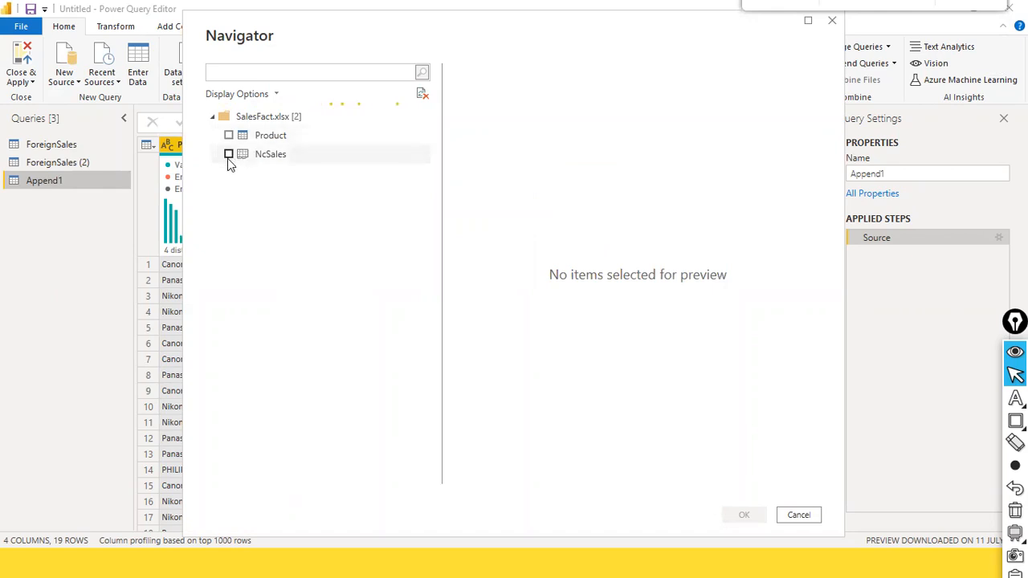
# Step: Preview the NcSales sheet across its columns, and select only the Product table for import
pyautogui.click(229, 155)
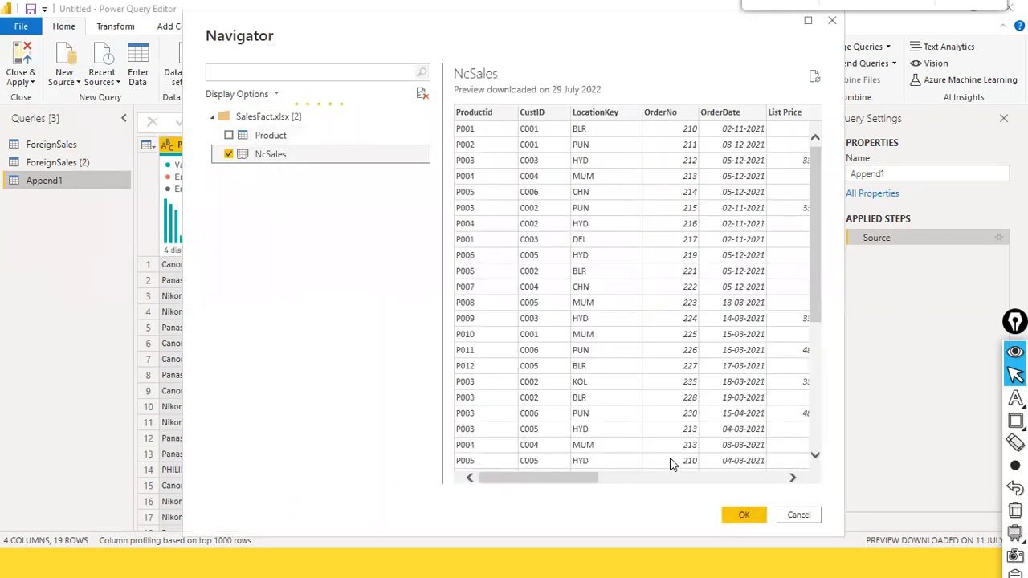
pyautogui.moveTo(537, 480); pyautogui.dragTo(923, 479)
pyautogui.moveTo(844, 482); pyautogui.dragTo(477, 446)
pyautogui.click(260, 133)
pyautogui.click(229, 135)
pyautogui.click(229, 153)
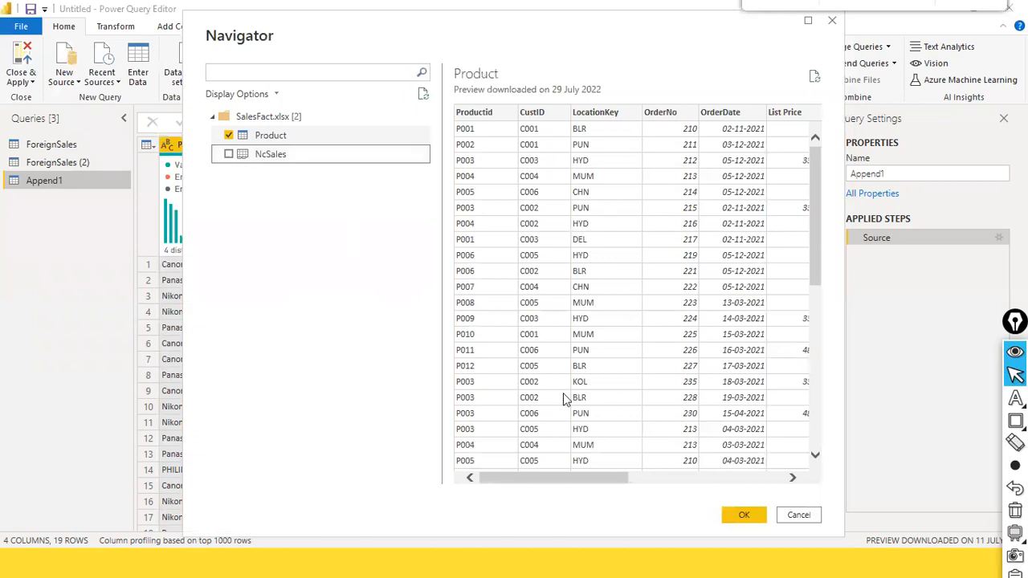
# Step: Compare the Product and NcSales previews and load the Product table as a query
pyautogui.moveTo(563, 478); pyautogui.dragTo(539, 448)
pyautogui.click(261, 155)
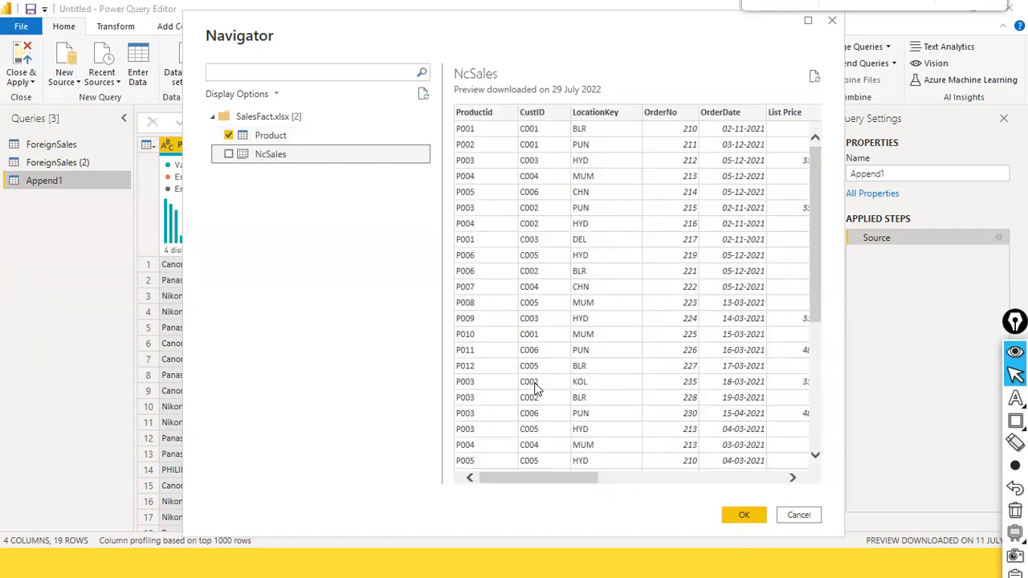
pyautogui.moveTo(533, 478); pyautogui.dragTo(728, 491)
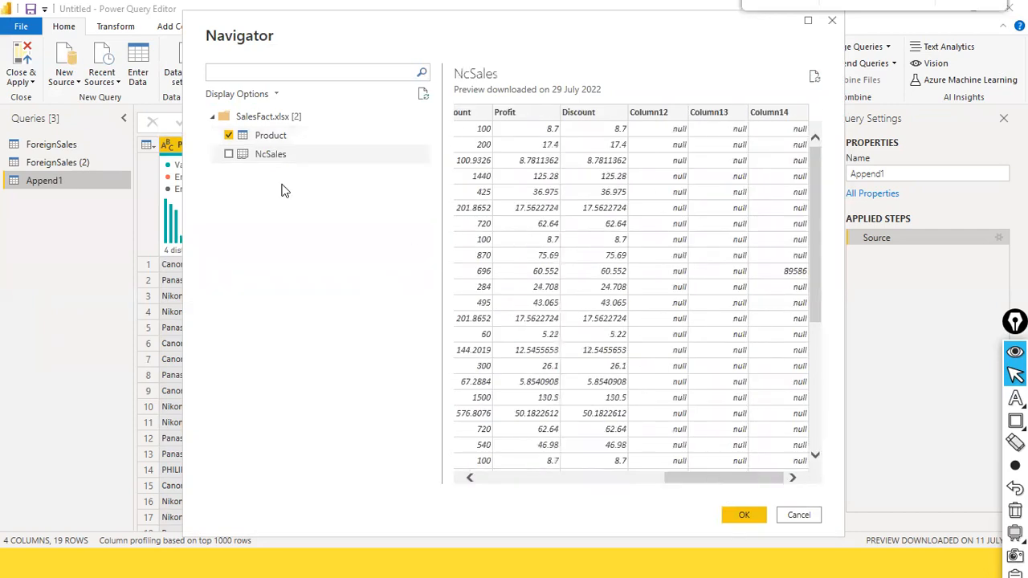
pyautogui.click(268, 136)
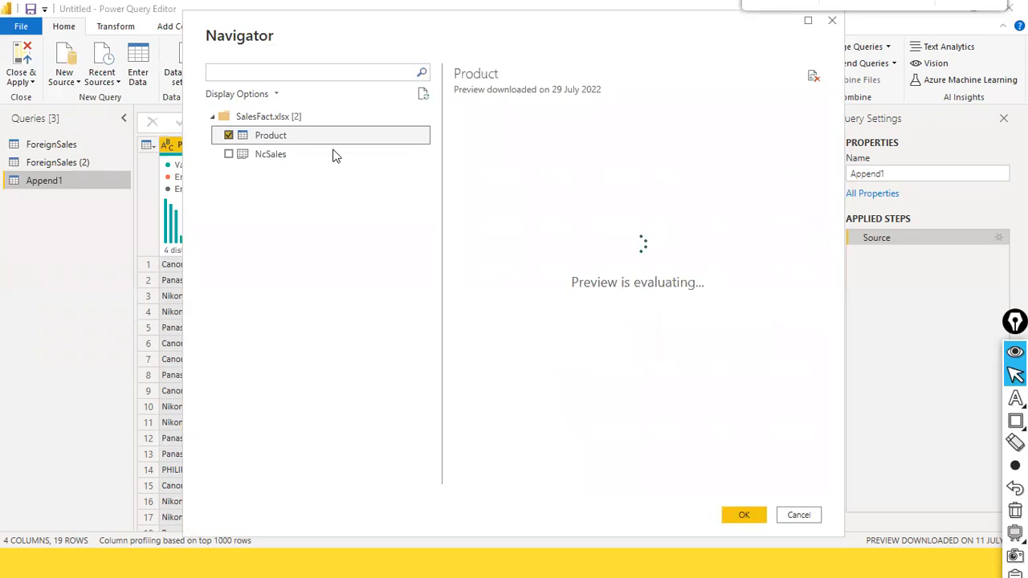
pyautogui.moveTo(530, 482); pyautogui.dragTo(442, 471)
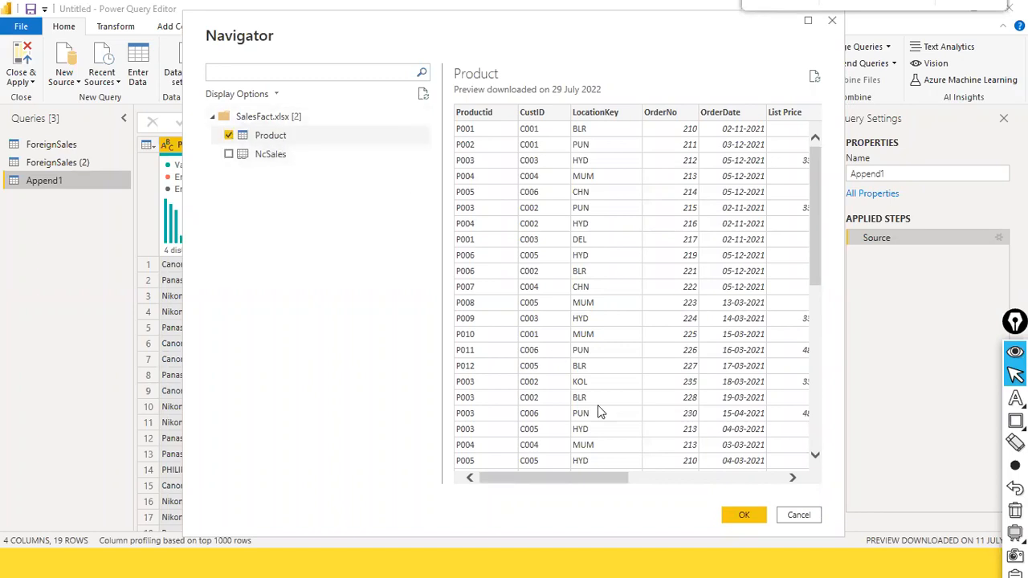
pyautogui.click(730, 510)
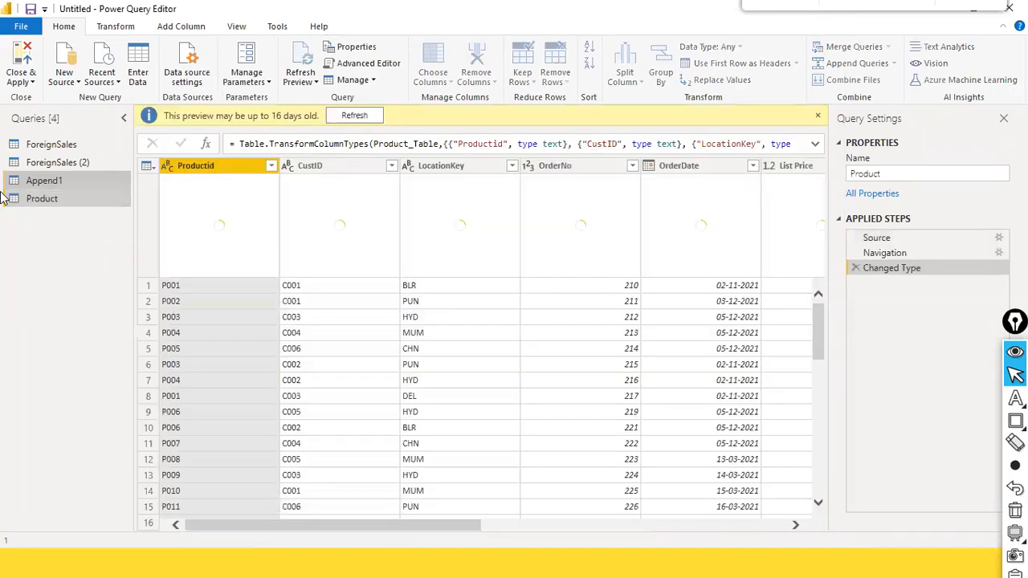
pyautogui.rightClick(41, 198)
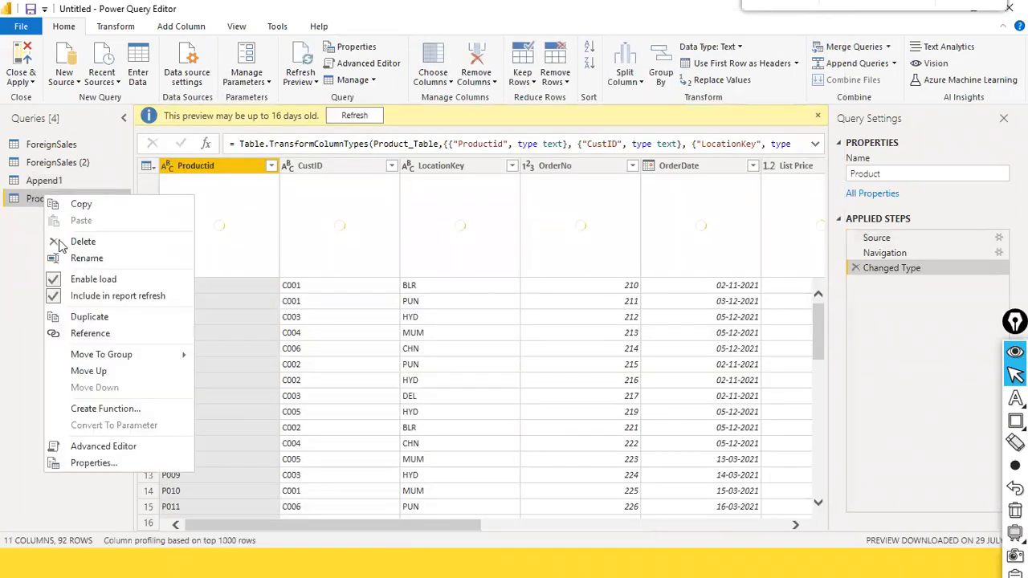
pyautogui.press('Escape')
pyautogui.rightClick(50, 200)
pyautogui.press('Escape')
pyautogui.rightClick(50, 198)
pyautogui.press('Escape')
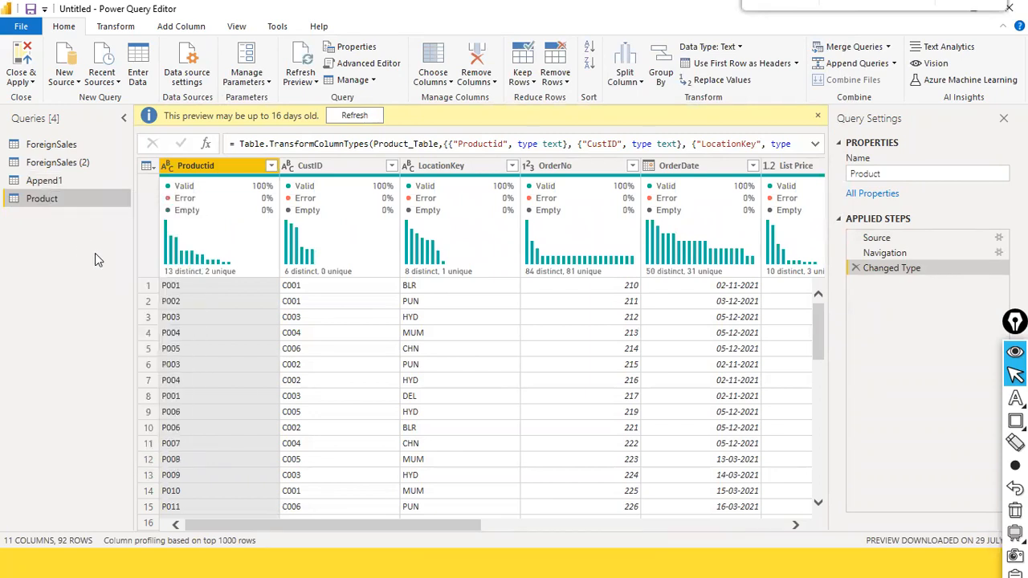
# Step: Rename the Product query to SalesFact and leave its formula unedited
pyautogui.click(901, 174)
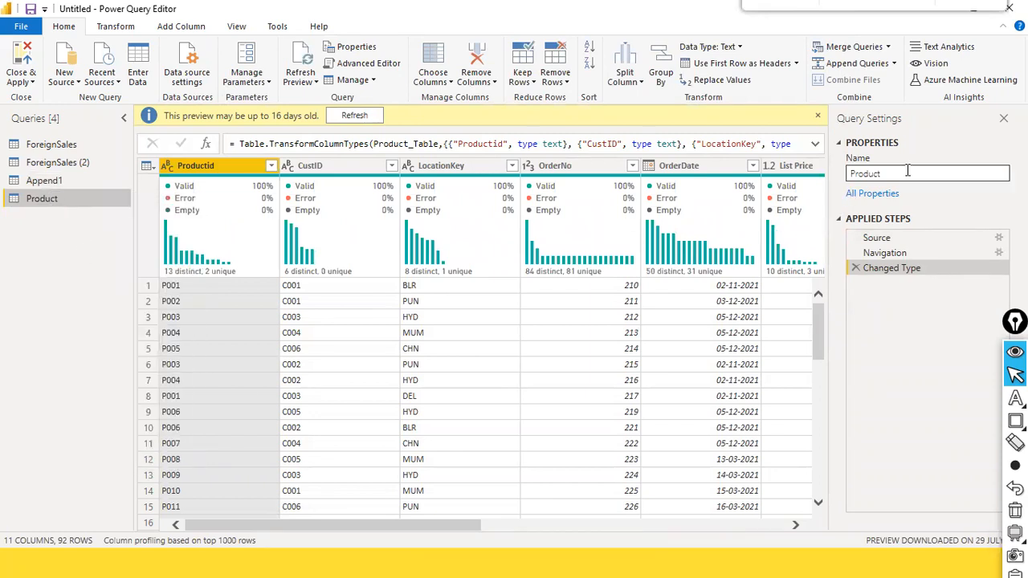
pyautogui.doubleClick(900, 173)
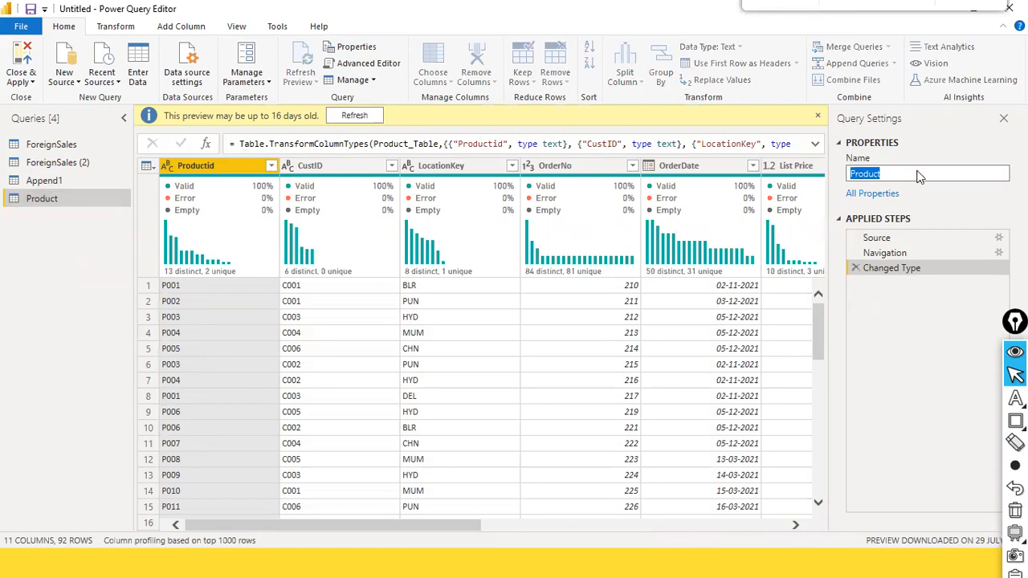
pyautogui.write('SalesFact')
pyautogui.click(294, 143)
pyautogui.click(367, 121)
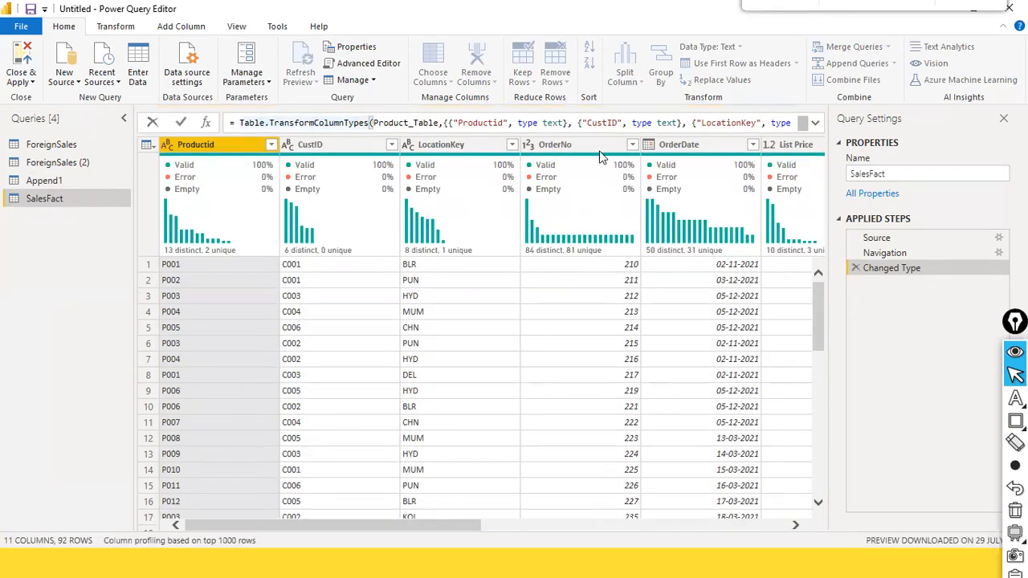
pyautogui.click(14, 199)
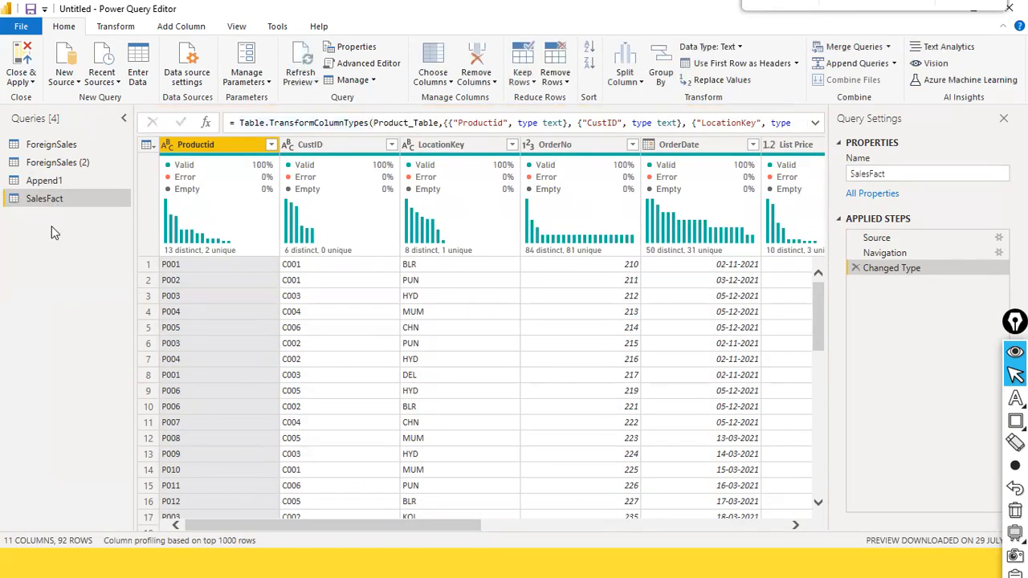
pyautogui.press('a')
pyautogui.moveTo(77, 260); pyautogui.dragTo(63, 223)
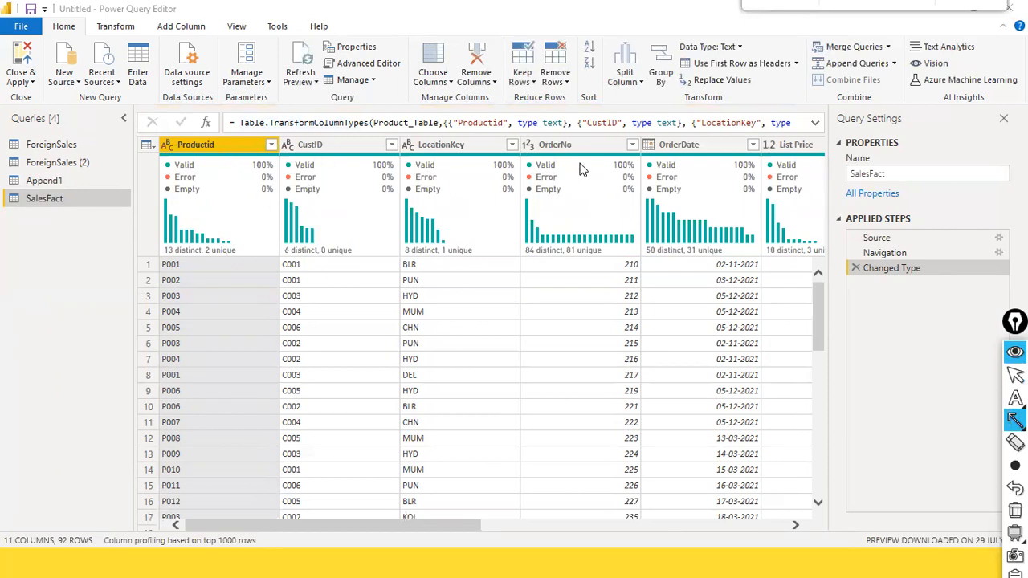
pyautogui.moveTo(375, 518); pyautogui.dragTo(546, 517)
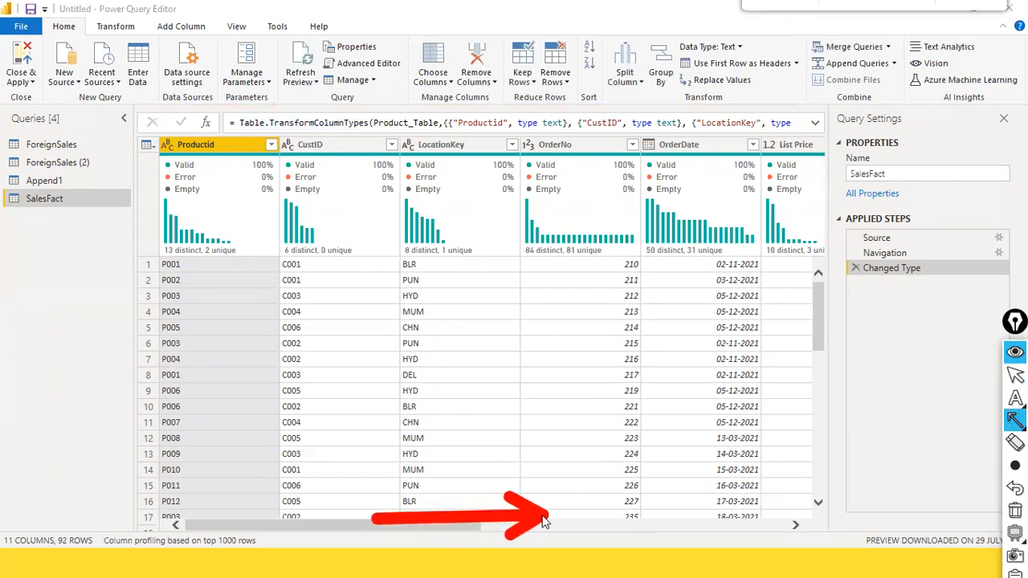
pyautogui.hotkey('ctrl', 'shift', '7')
pyautogui.hotkey('ctrl', 'shift', '2')
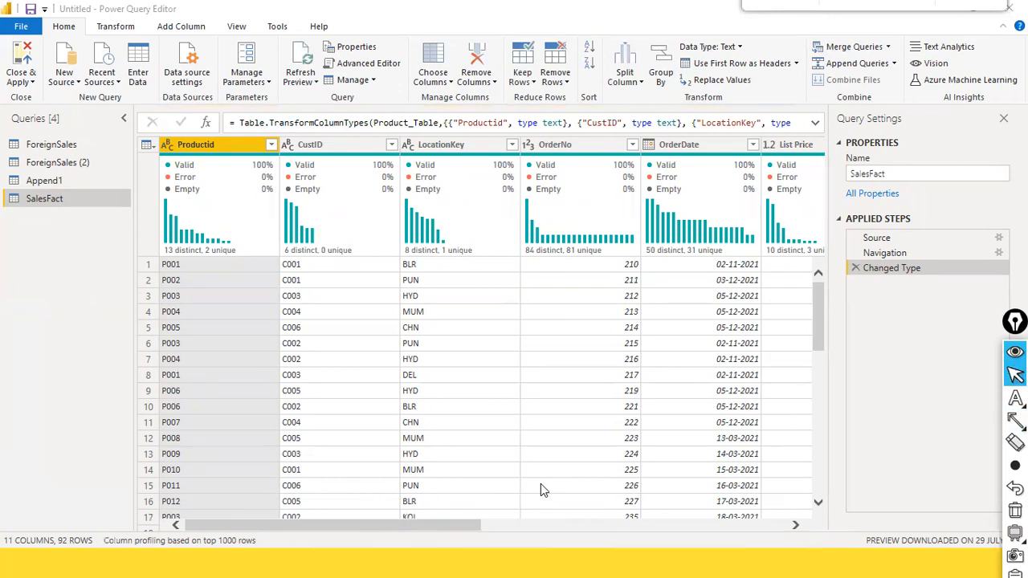
# Step: Examine the columns of the SalesFact query and the column quality details of CustID
pyautogui.moveTo(384, 524); pyautogui.dragTo(244, 561)
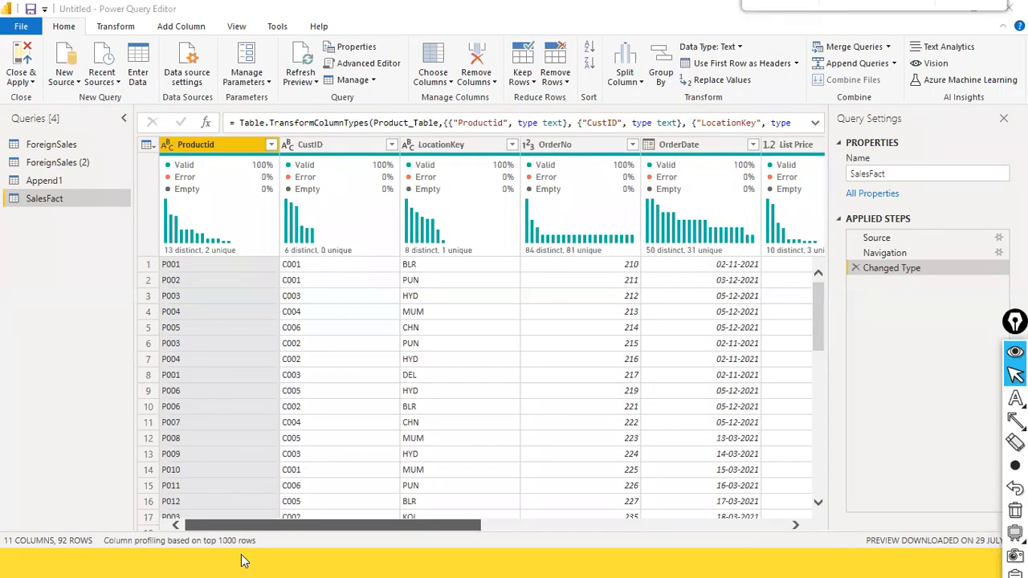
pyautogui.moveTo(377, 527); pyautogui.dragTo(392, 543)
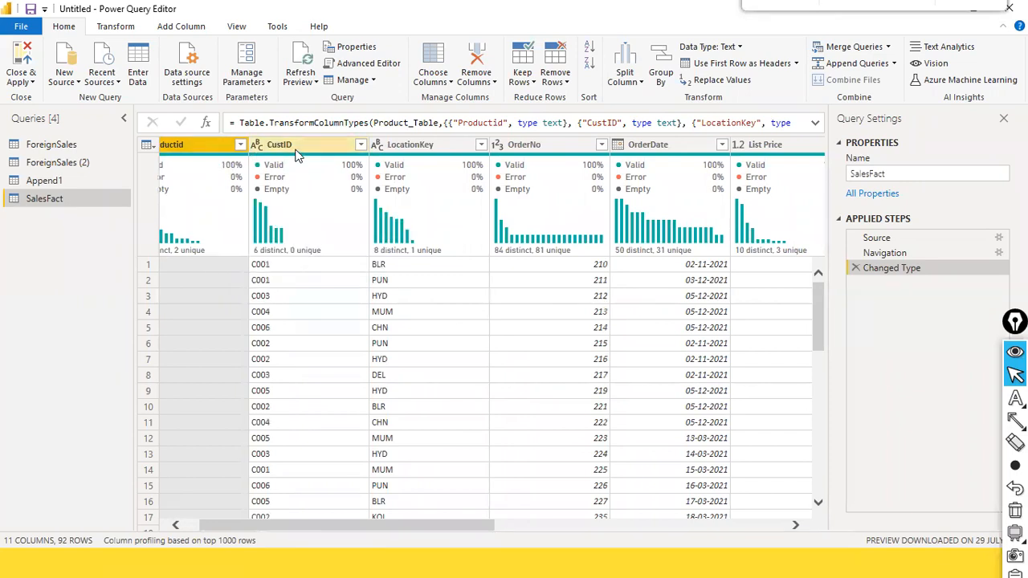
pyautogui.moveTo(313, 163)
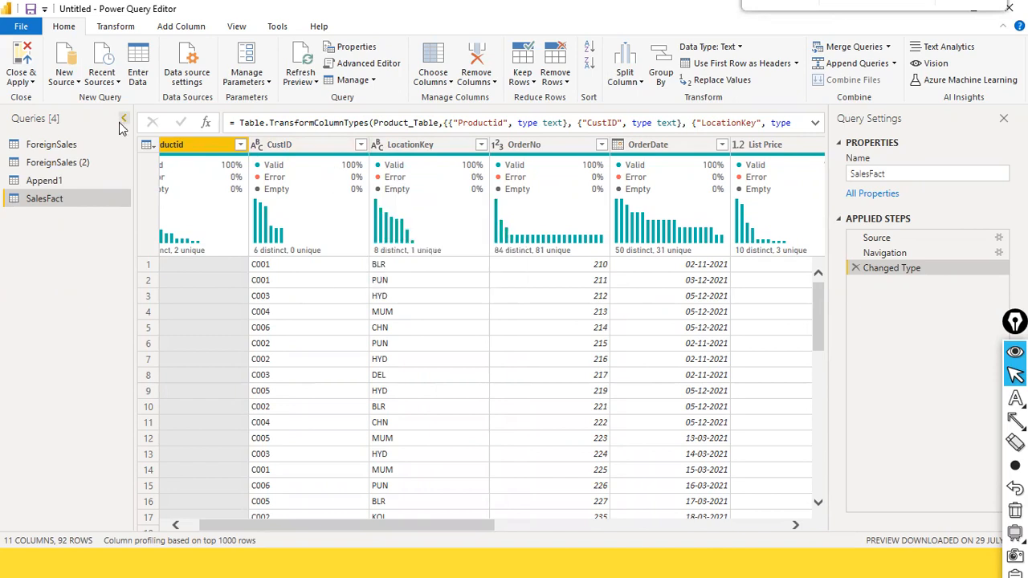
pyautogui.moveTo(280, 168)
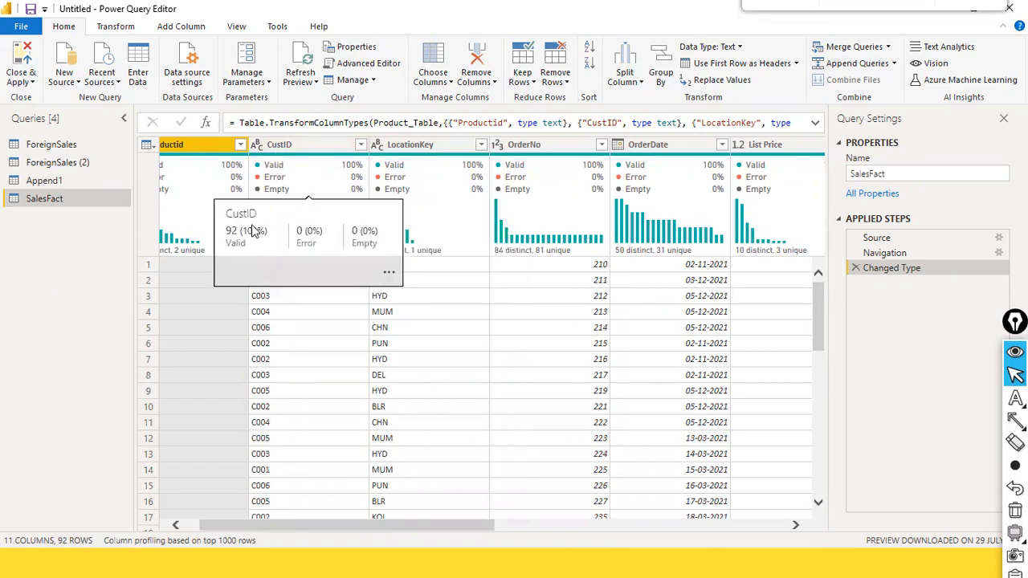
# Step: Connect to the Excel workbook DimCustomer.xls in the dat1 folder as a new source
pyautogui.click(64, 76)
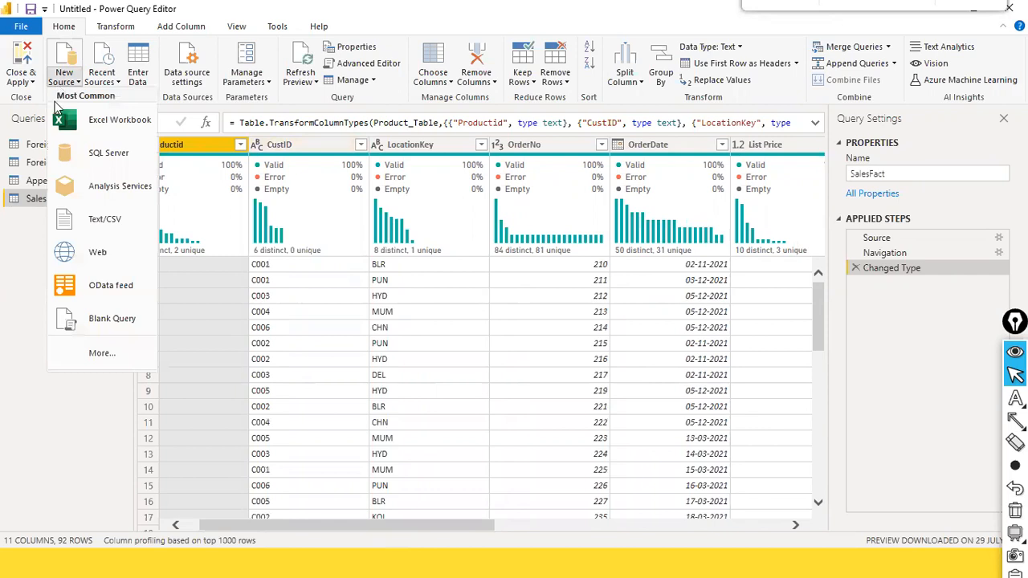
pyautogui.click(66, 124)
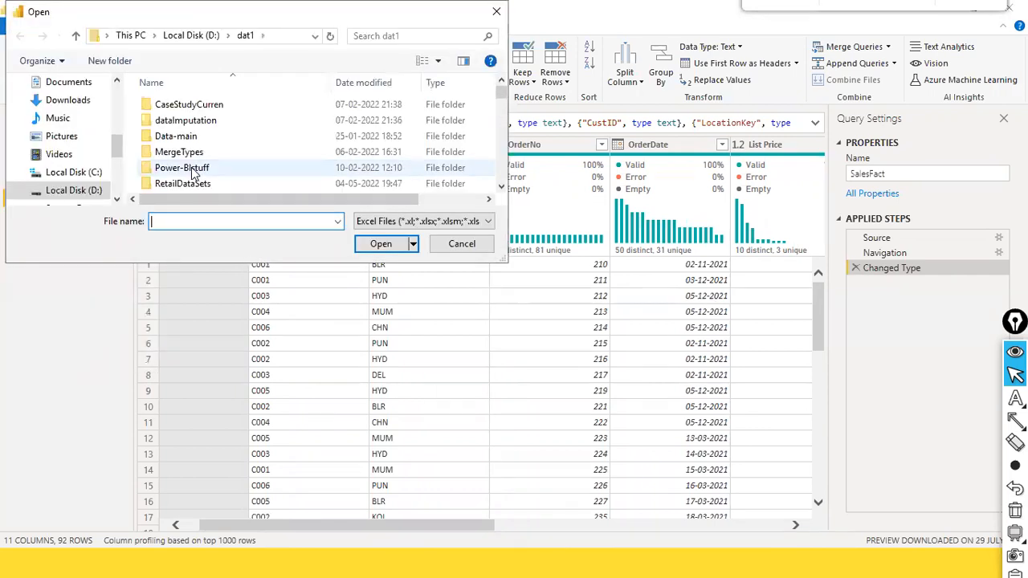
pyautogui.scroll(-5, 193, 173)
pyautogui.click(187, 100)
pyautogui.click(204, 117)
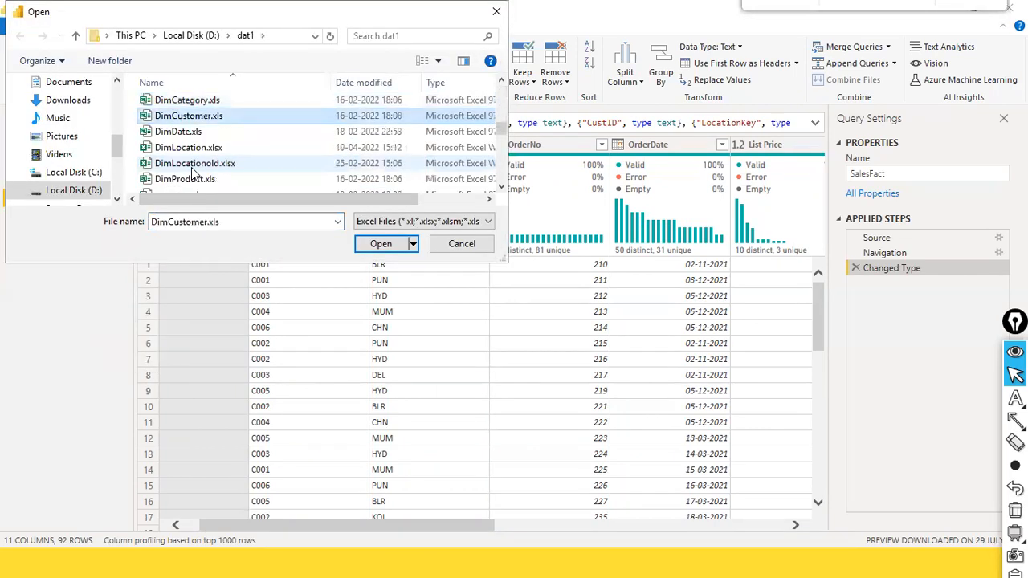
pyautogui.click(389, 245)
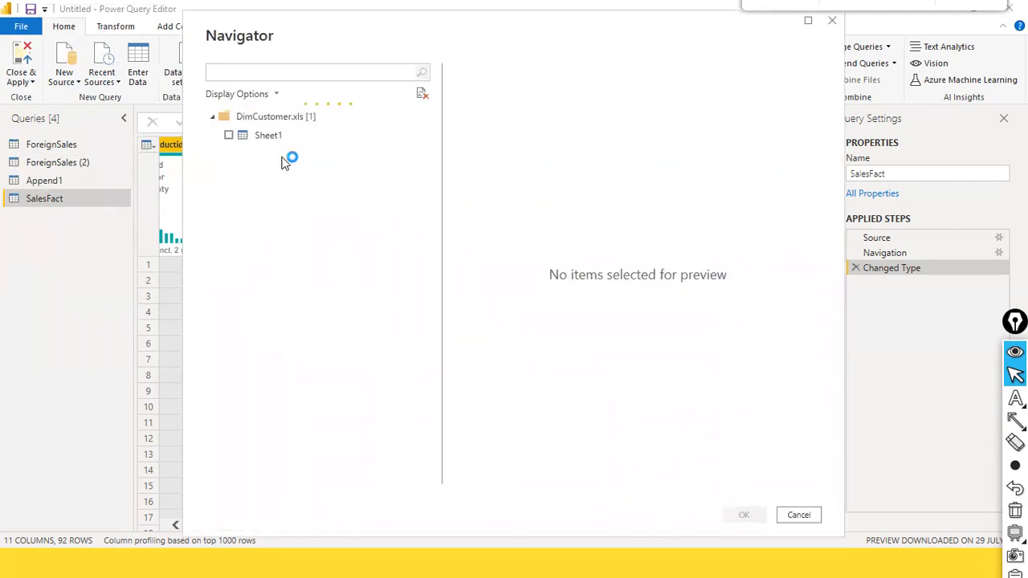
# Step: Preview Sheet1 of DimCustomer.xls, select it for import and load it as a query
pyautogui.click(269, 137)
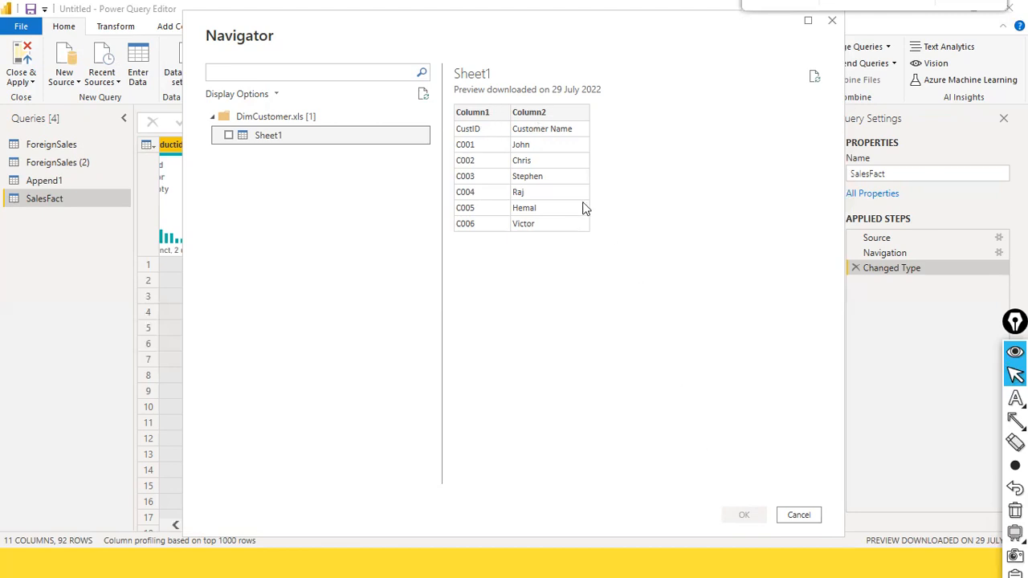
pyautogui.click(229, 136)
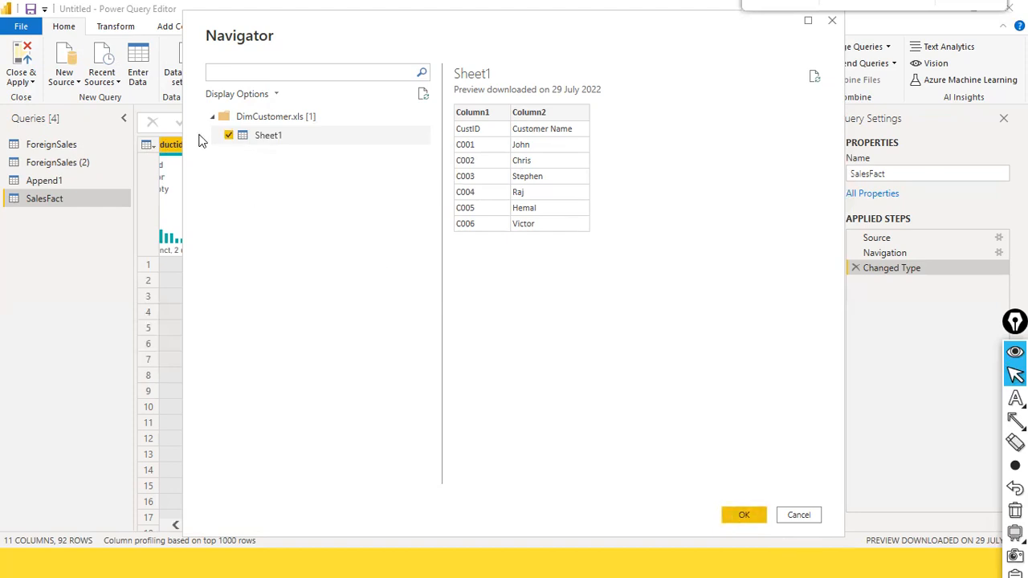
pyautogui.click(742, 515)
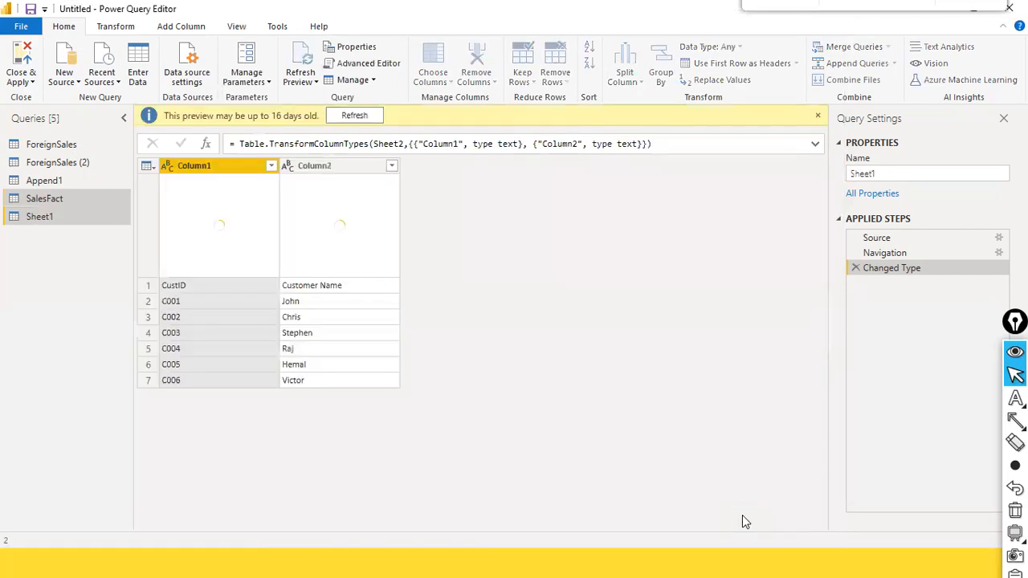
# Step: Refresh the Sheet1 query's preview and use its first row as headers
pyautogui.click(354, 115)
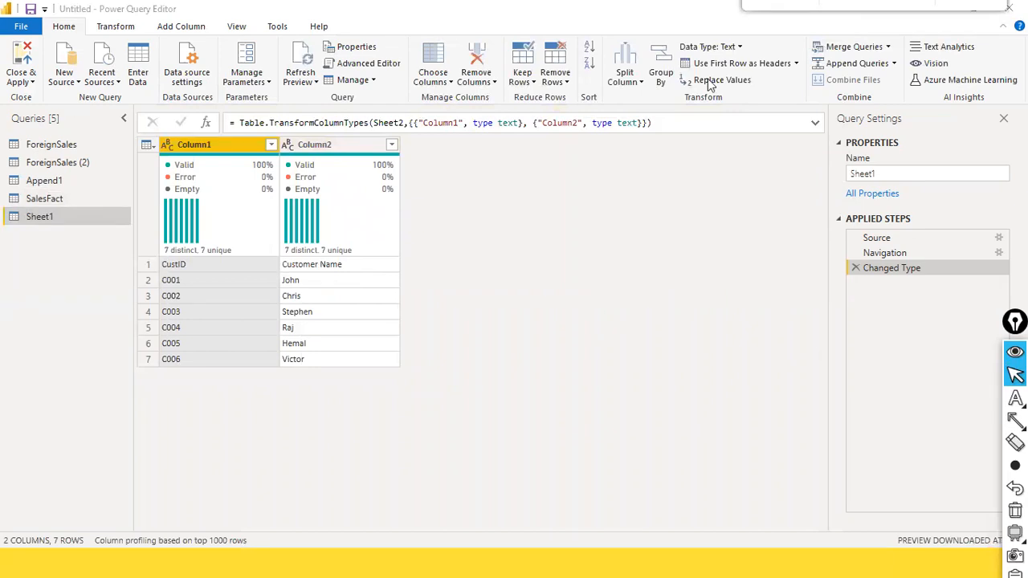
pyautogui.click(796, 65)
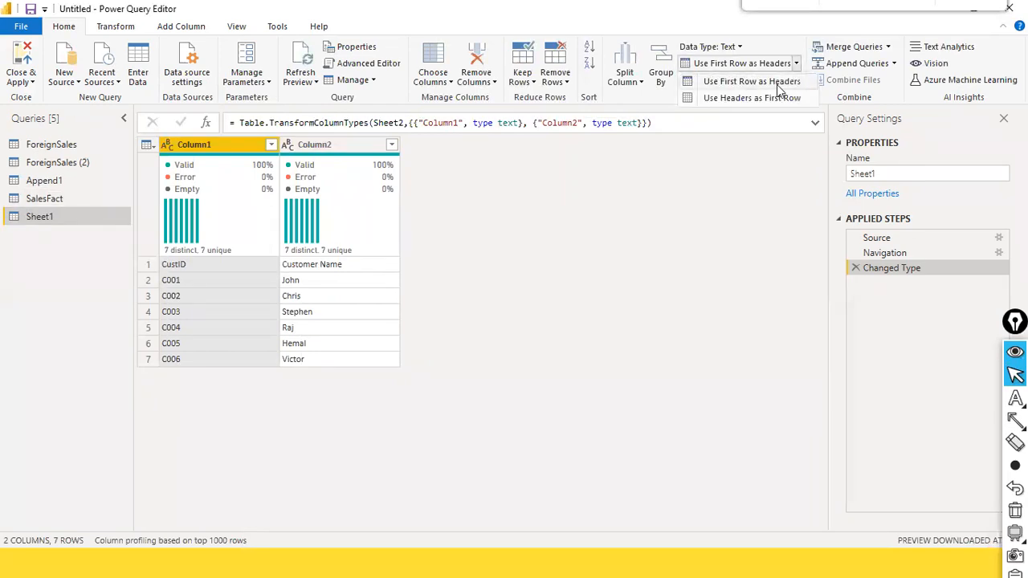
pyautogui.click(721, 87)
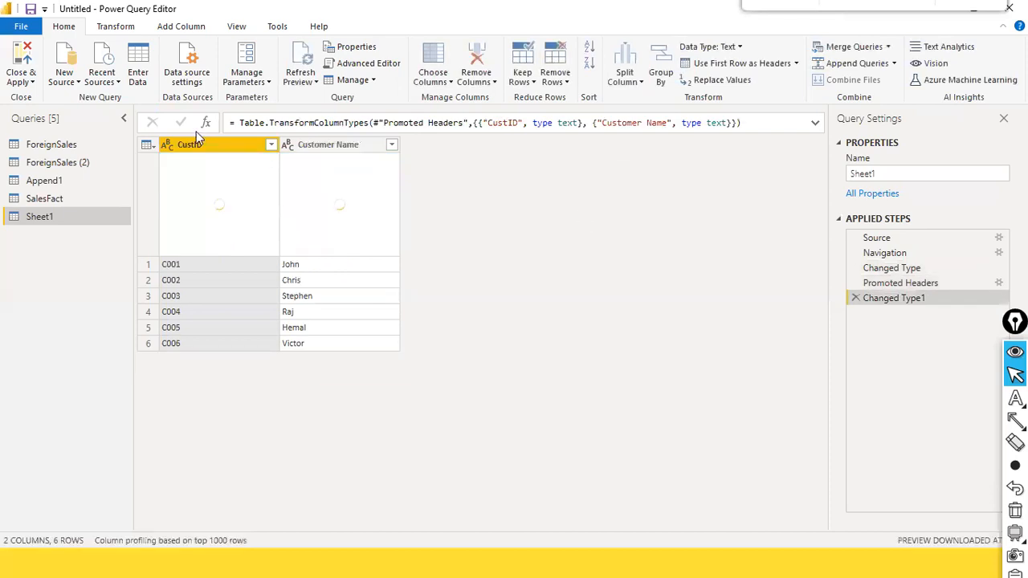
# Step: Rename the Sheet1 query to DimCustomer
pyautogui.doubleClick(45, 222)
pyautogui.click(121, 215)
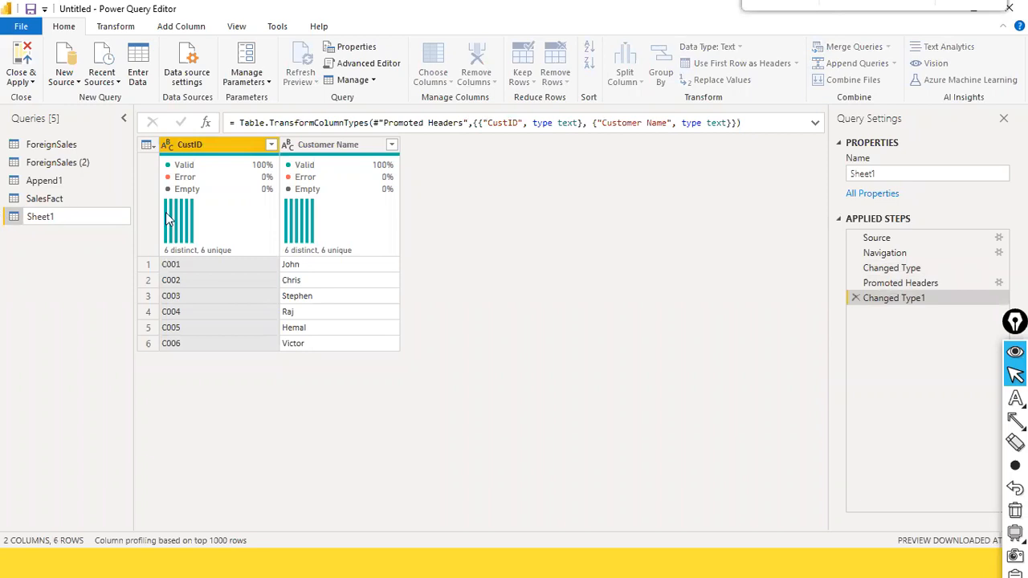
pyautogui.press('BackSpace')
pyautogui.press('BackSpace')
pyautogui.press('BackSpace')
pyautogui.press('BackSpace')
pyautogui.press('BackSpace')
pyautogui.press('BackSpace')
pyautogui.write('DimCustomer')
pyautogui.press('BackSpace')
pyautogui.press('BackSpace')
pyautogui.press('BackSpace')
pyautogui.press('BackSpace')
pyautogui.write('omer')
pyautogui.press('Return')
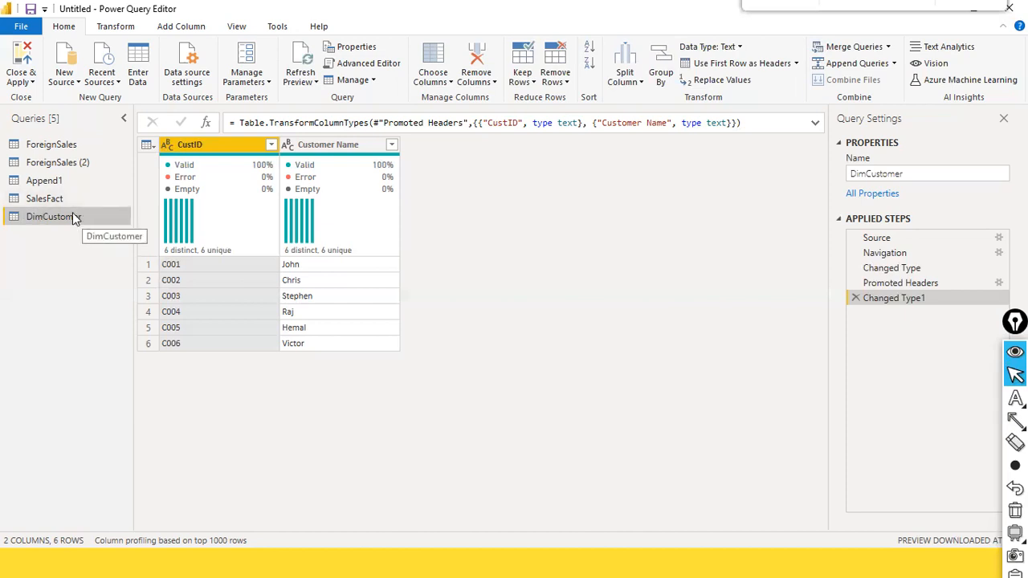
# Step: Refresh the SalesFact query's preview and compare its columns with those of DimCustomer
pyautogui.click(49, 199)
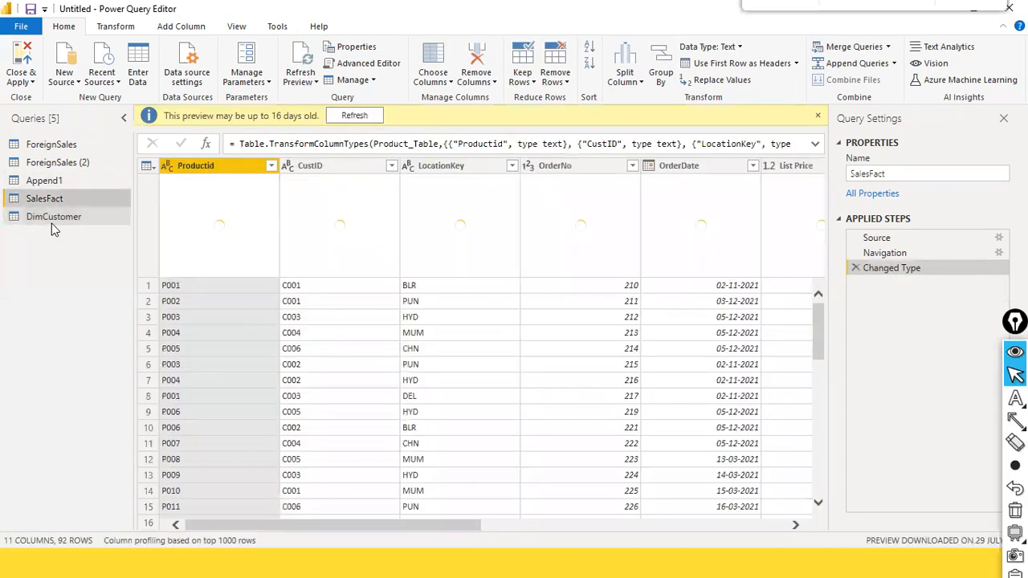
pyautogui.click(346, 119)
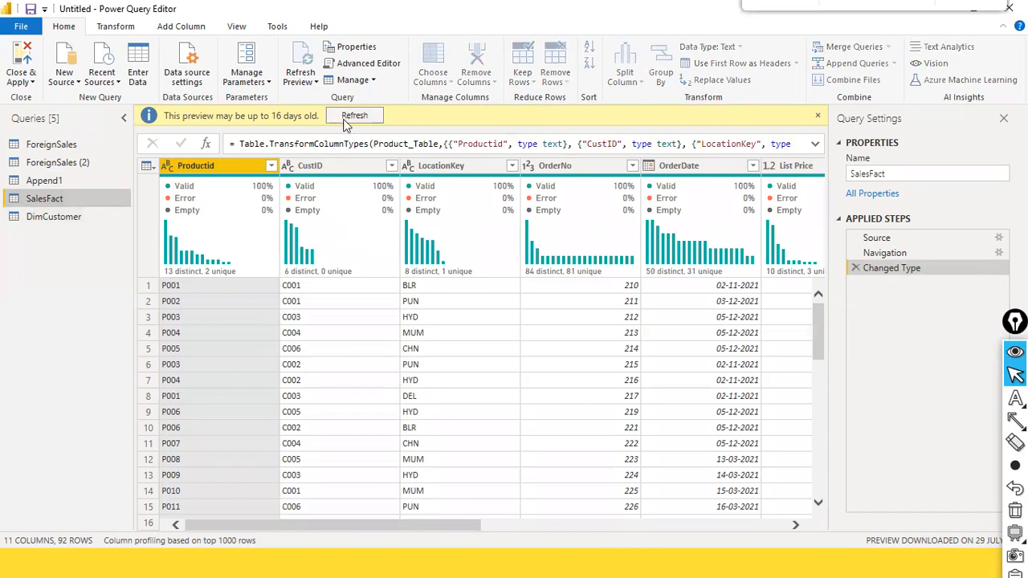
pyautogui.click(46, 219)
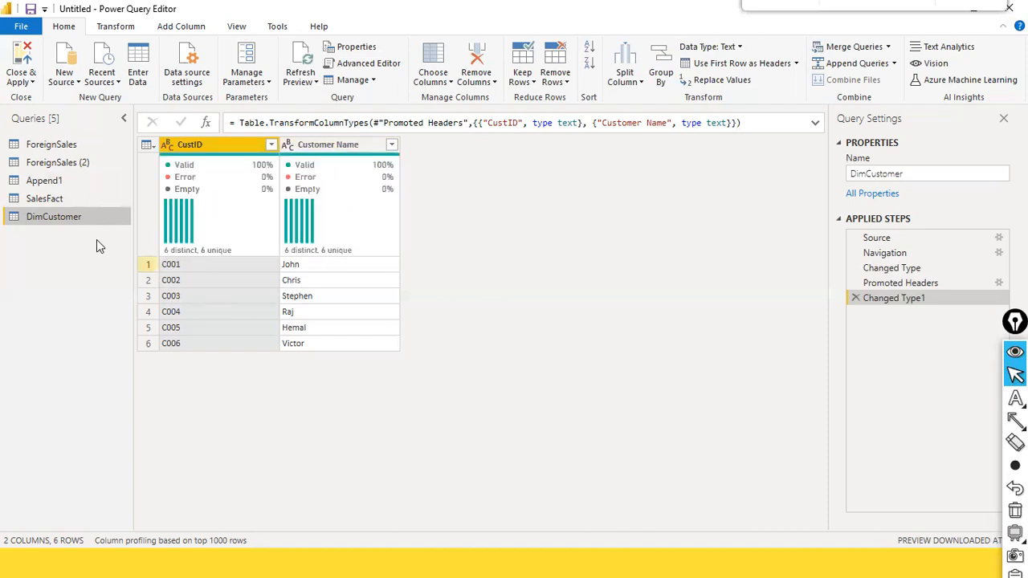
pyautogui.click(57, 200)
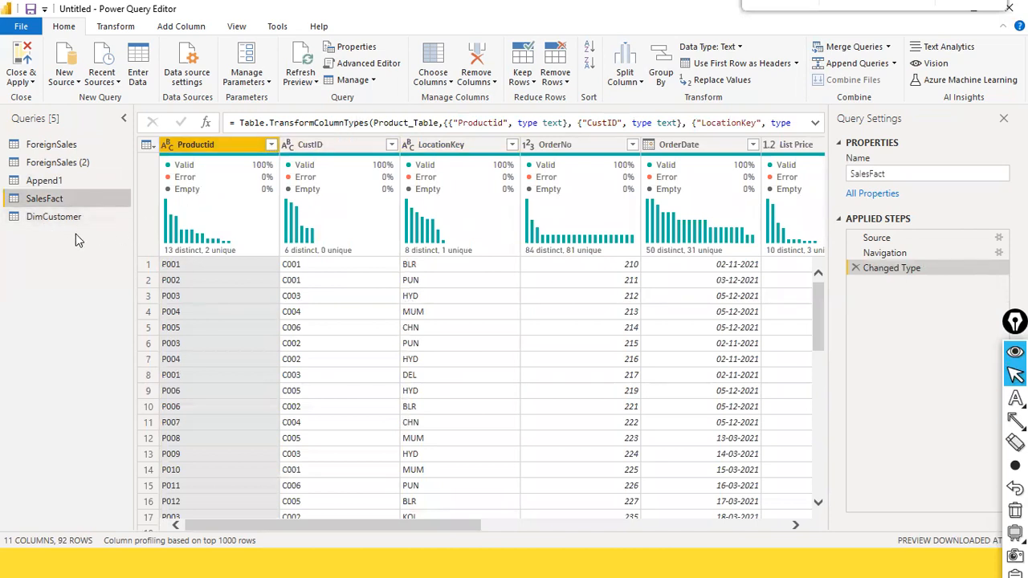
pyautogui.hotkey('ctrl', 'shift', '4')
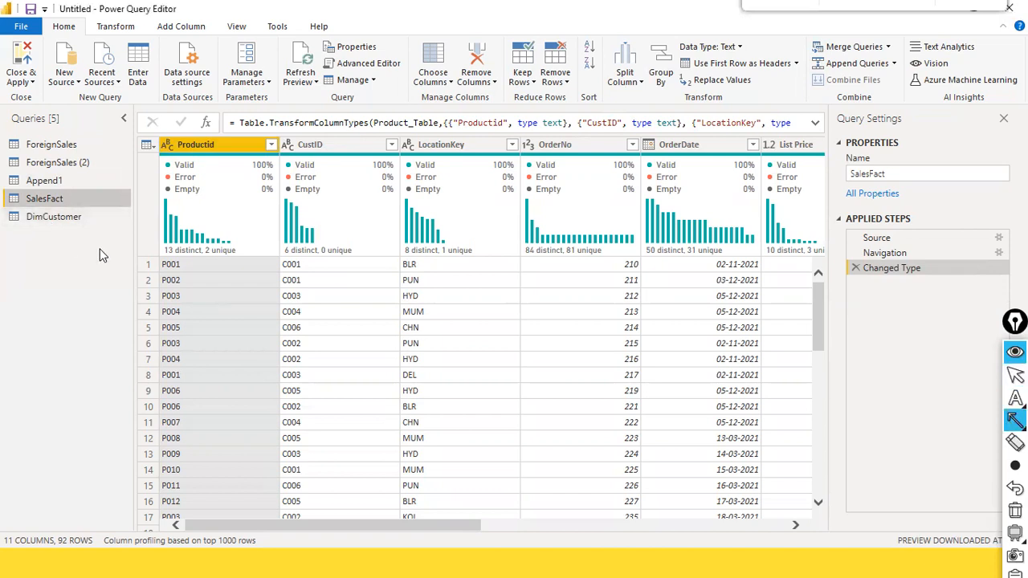
pyautogui.moveTo(78, 237)
pyautogui.mouseDown()
pyautogui.moveTo(57, 226)
pyautogui.moveTo(438, 141)
pyautogui.moveTo(420, 146)
pyautogui.mouseUp()
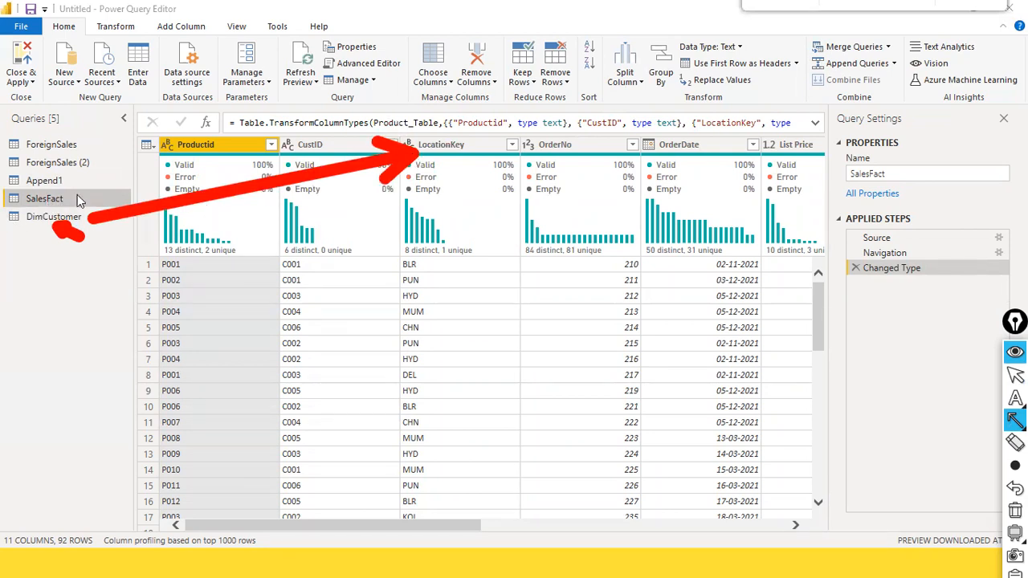
pyautogui.hotkey('ctrl', 'shift', '7')
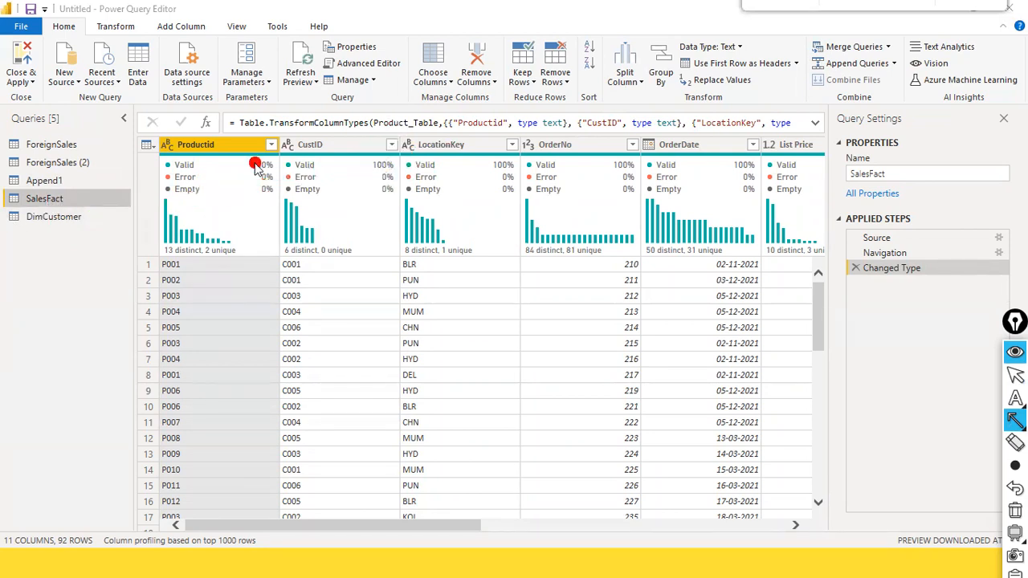
pyautogui.hotkey('ctrl', 'shift', '1')
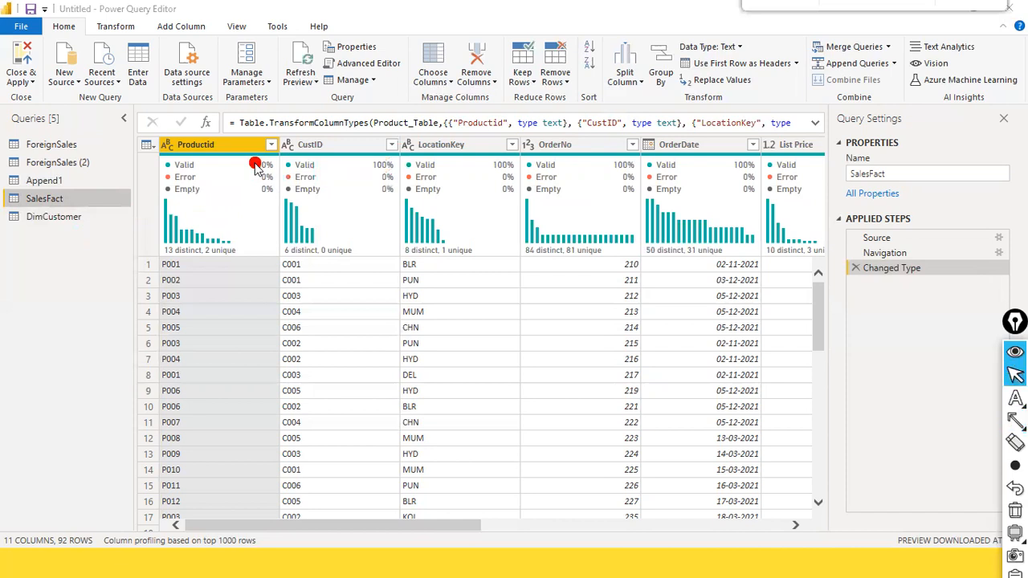
# Step: Compare SalesFact with DimCustomer and examine the column statistics and value distribution of SalesFact's CustID
pyautogui.click(527, 362)
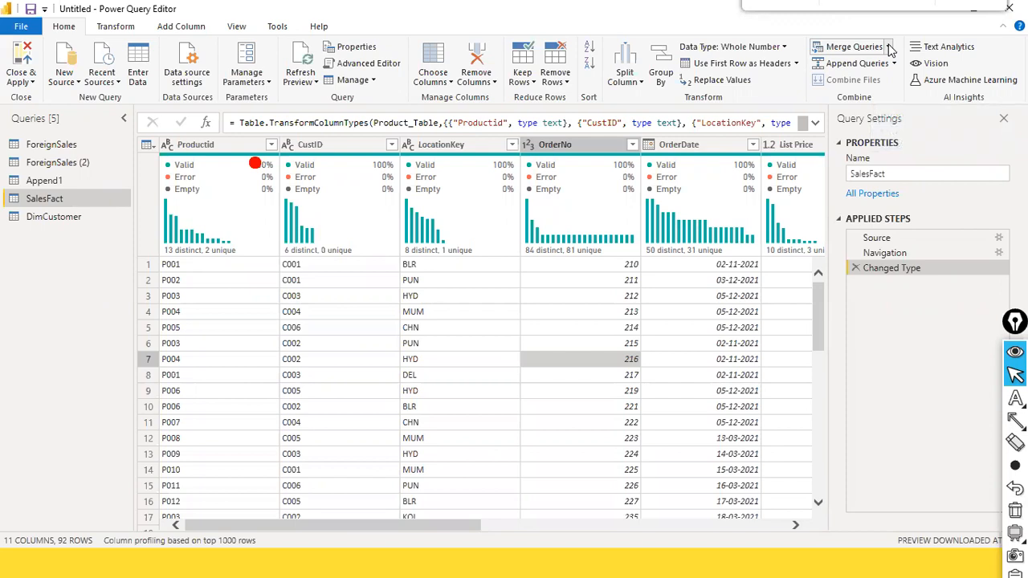
pyautogui.click(59, 219)
pyautogui.click(36, 199)
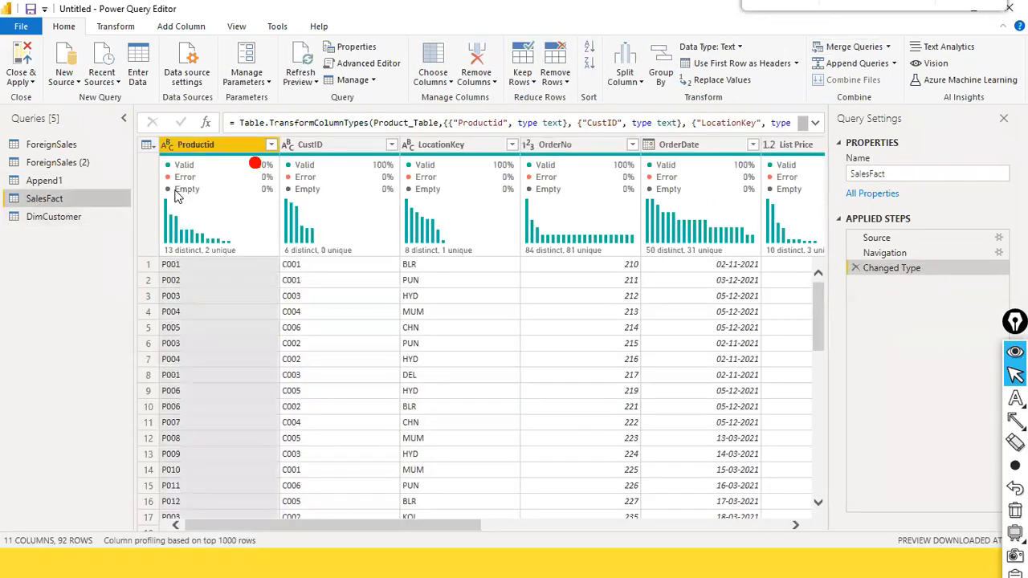
pyautogui.click(339, 164)
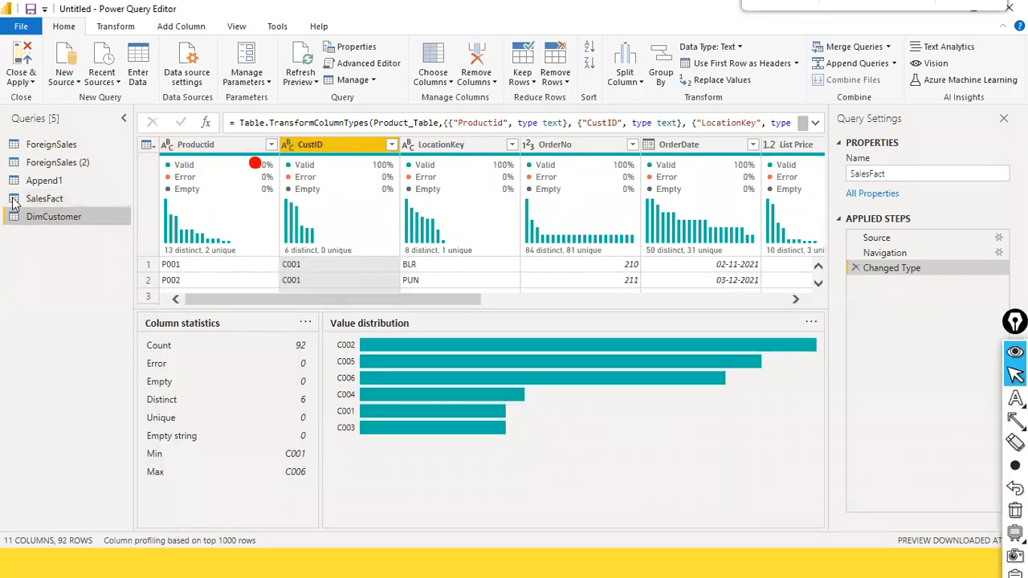
# Step: Start merging queries as new with DimCustomer as the first table and SalesFact as the second
pyautogui.click(53, 216)
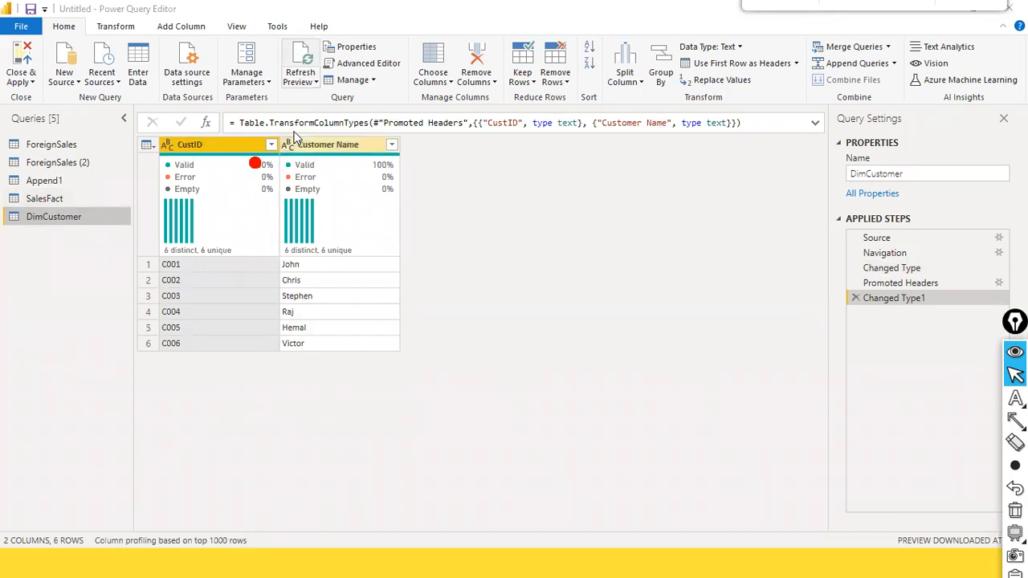
pyautogui.click(888, 48)
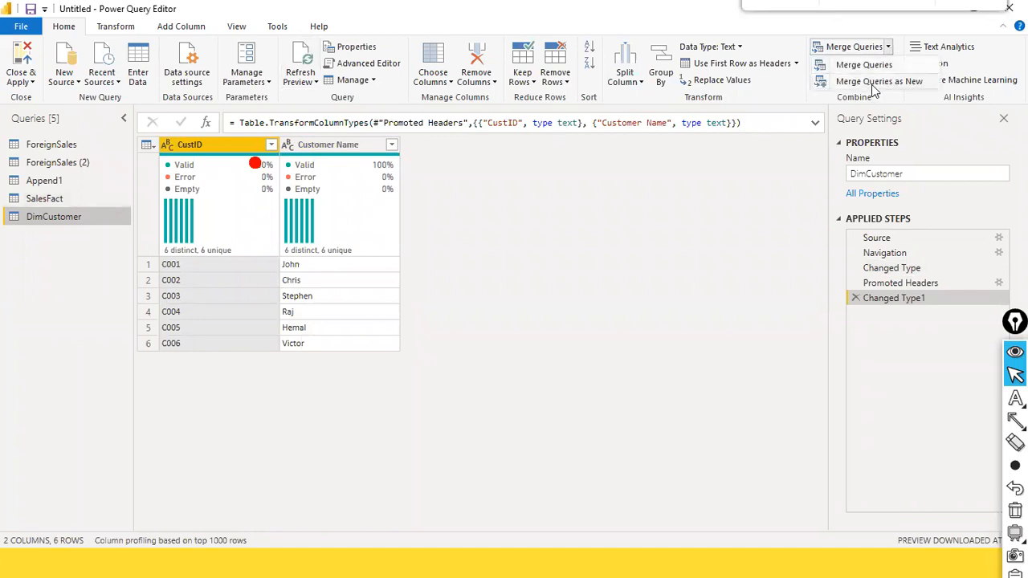
pyautogui.click(872, 85)
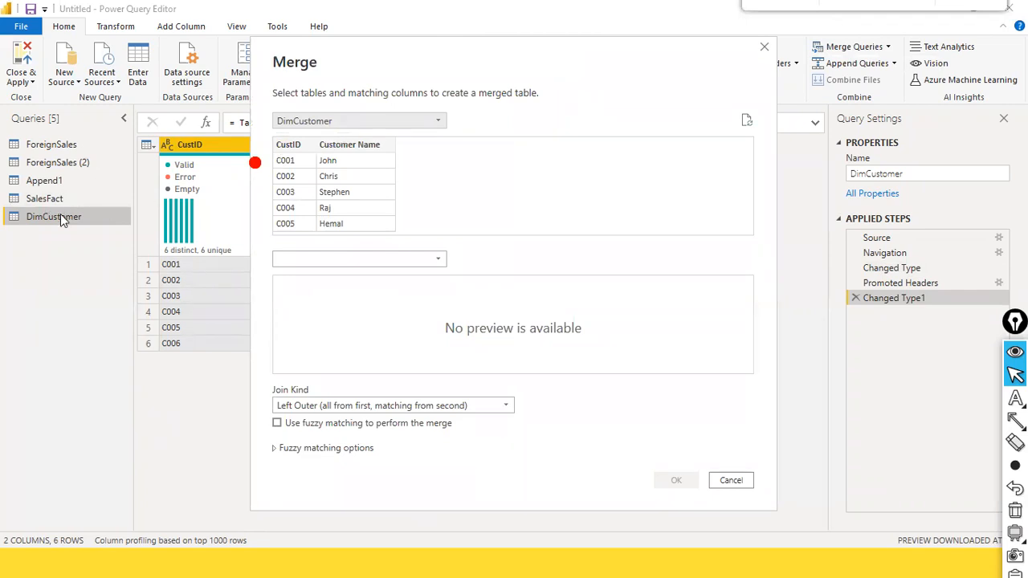
pyautogui.click(441, 264)
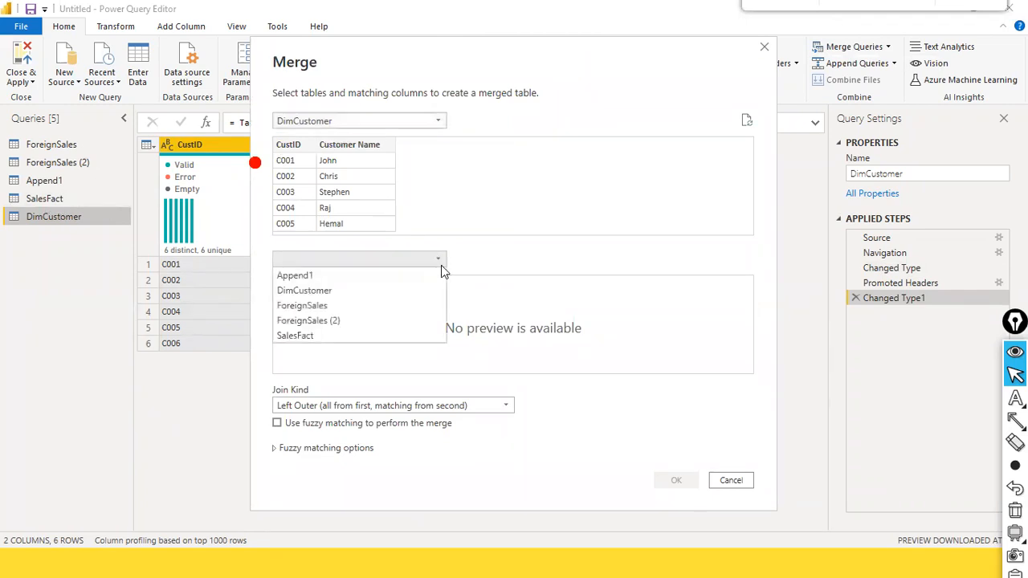
pyautogui.click(325, 335)
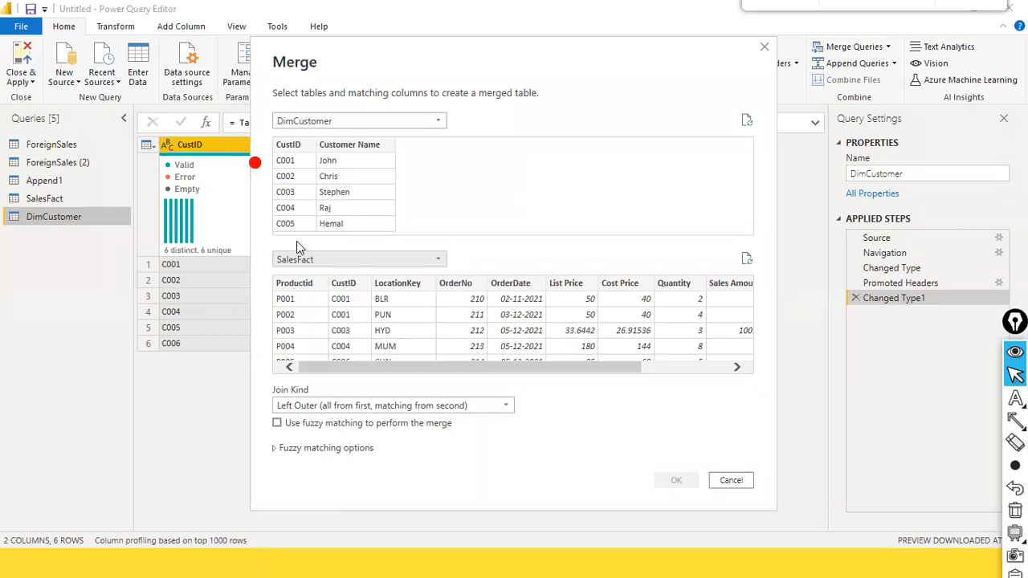
pyautogui.hotkey('ctrl', 'shift', 'a')
pyautogui.moveTo(258, 102)
pyautogui.mouseDown()
pyautogui.moveTo(428, 133)
pyautogui.moveTo(249, 130)
pyautogui.moveTo(274, 138)
pyautogui.moveTo(274, 121)
pyautogui.mouseUp()
pyautogui.moveTo(261, 212); pyautogui.dragTo(291, 256)
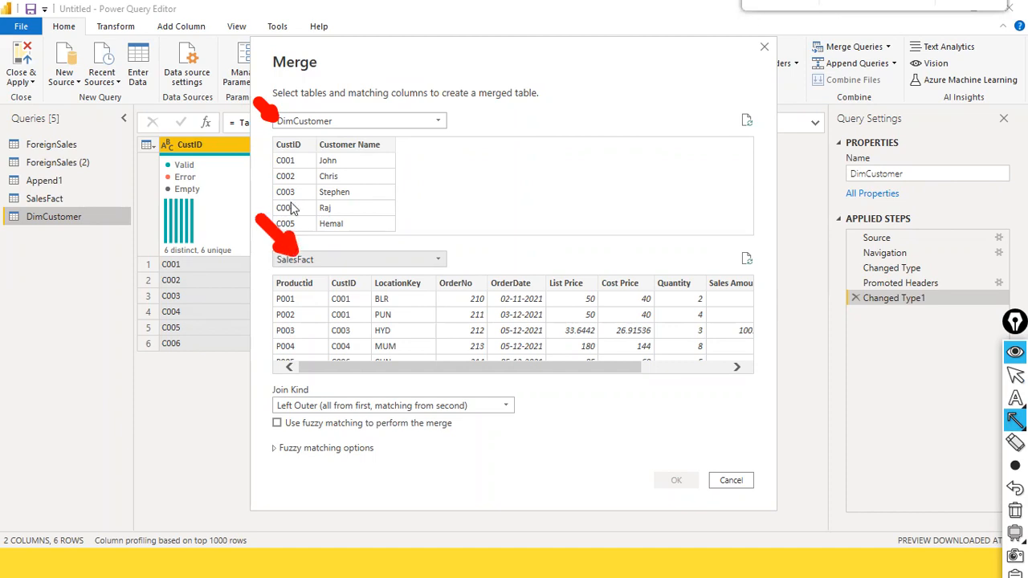
pyautogui.moveTo(291, 204); pyautogui.dragTo(292, 204)
pyautogui.hotkey('ctrl', 'shift', '7')
pyautogui.moveTo(1016, 420)
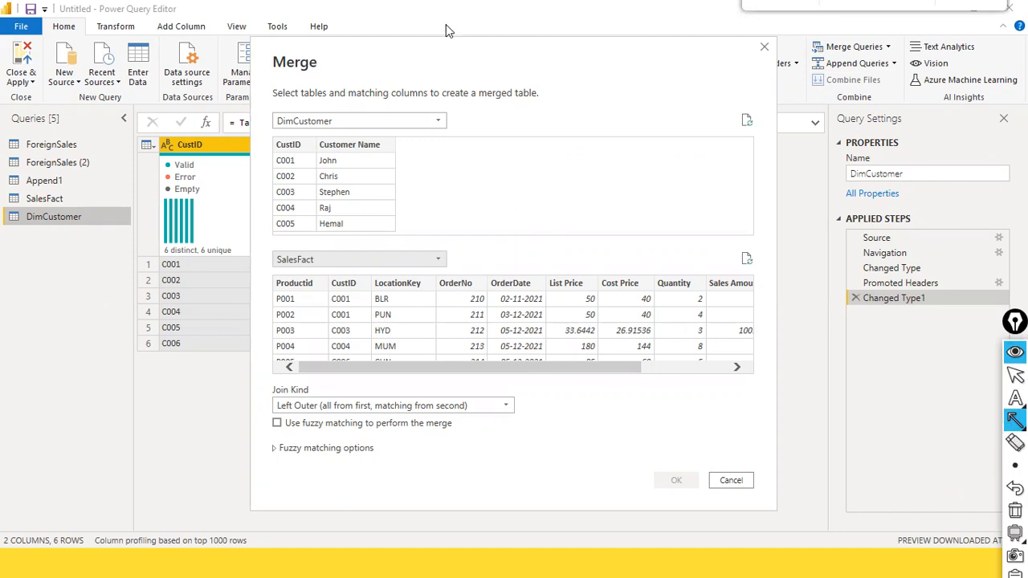
pyautogui.hotkey('ctrl', 'shift', '2')
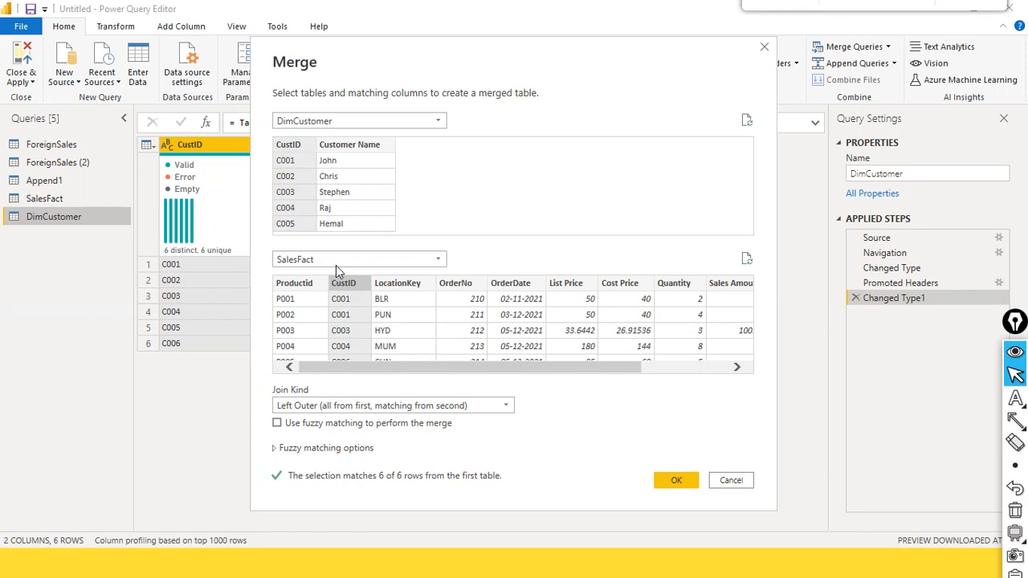
# Step: Match the two tables on their CustID columns and create the merged query with a Left Outer join
pyautogui.click(304, 145)
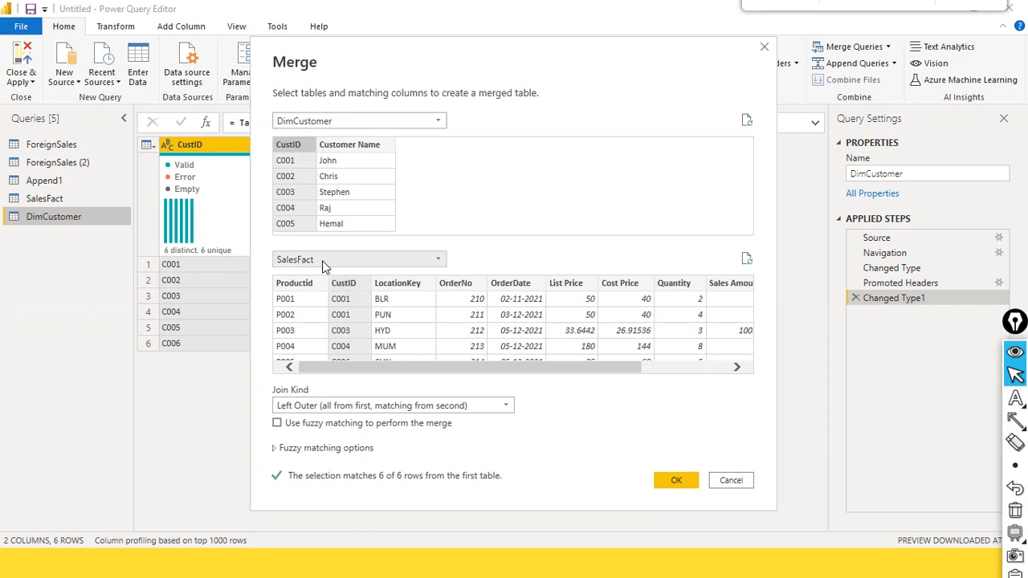
pyautogui.click(339, 286)
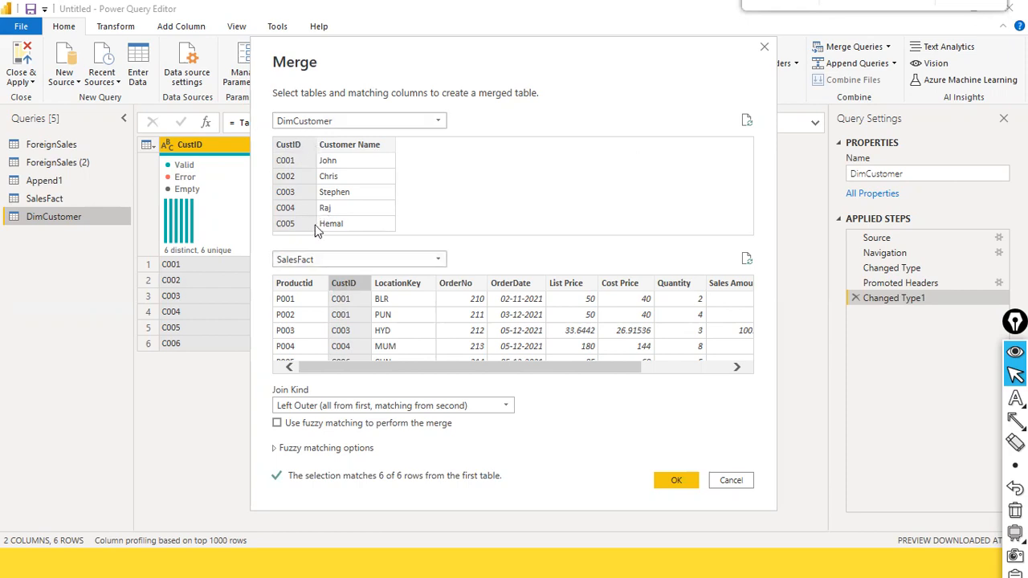
pyautogui.click(673, 486)
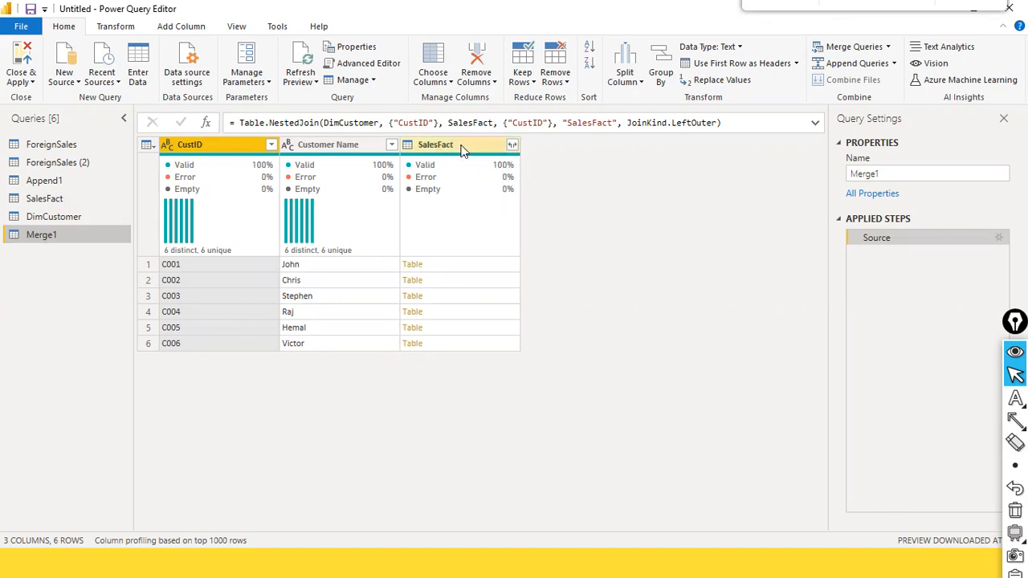
# Step: Try expanding all SalesFact columns with the original column name as prefix and remove that expansion step
pyautogui.click(514, 145)
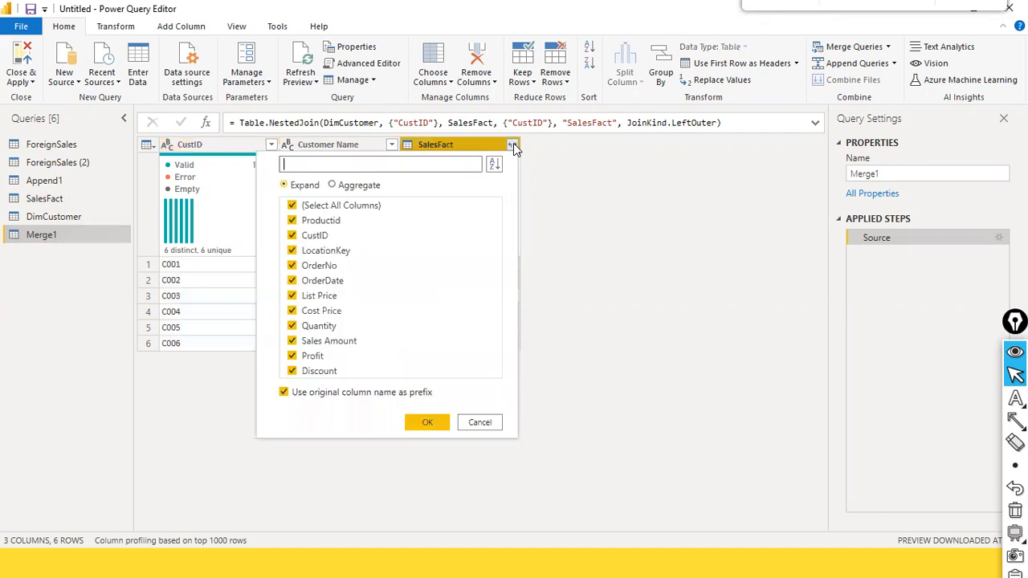
pyautogui.click(424, 422)
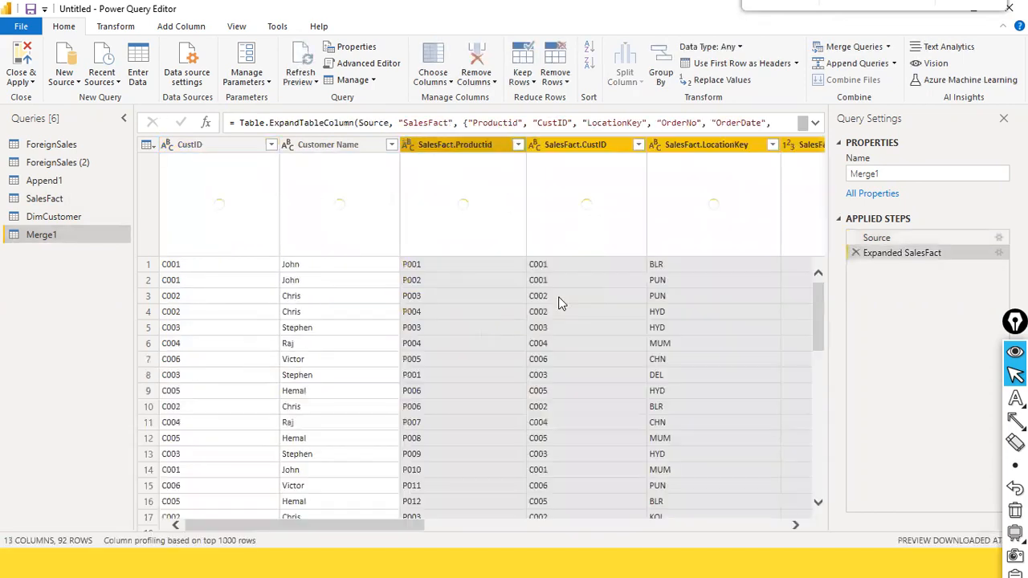
pyautogui.click(856, 253)
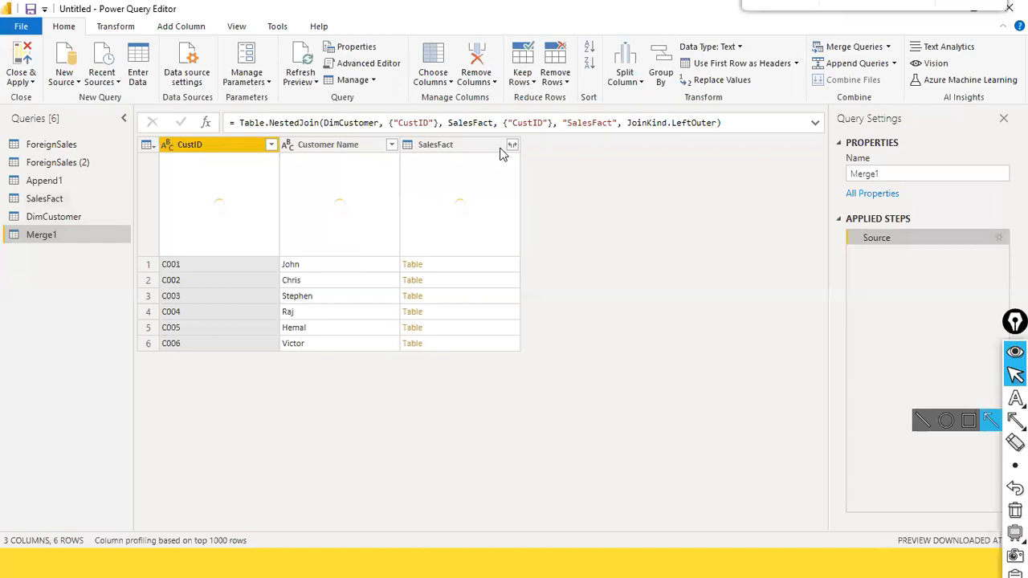
# Step: Expand all SalesFact columns in Merge1 without using the original column name as prefix
pyautogui.click(513, 146)
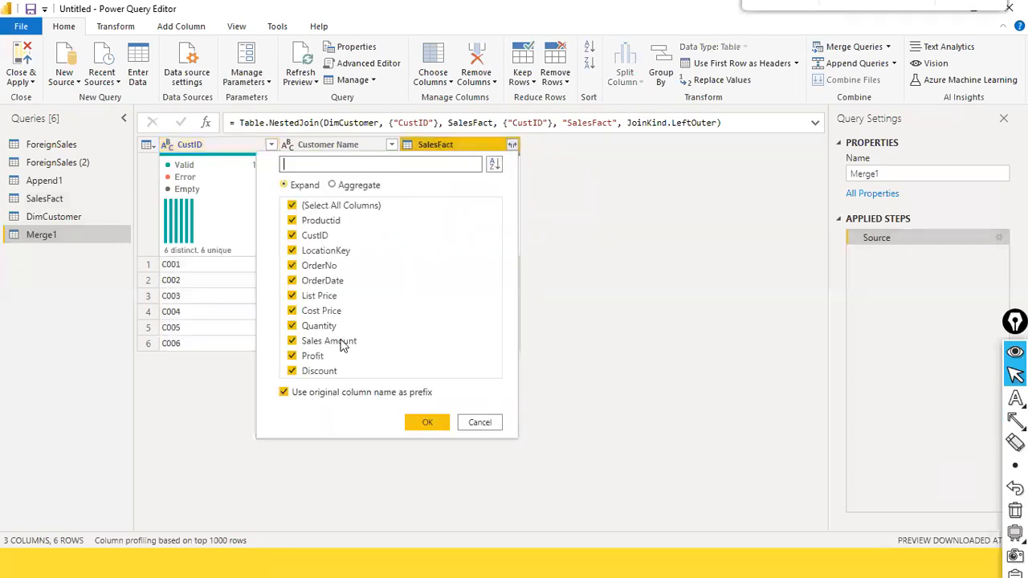
pyautogui.click(283, 393)
pyautogui.click(412, 424)
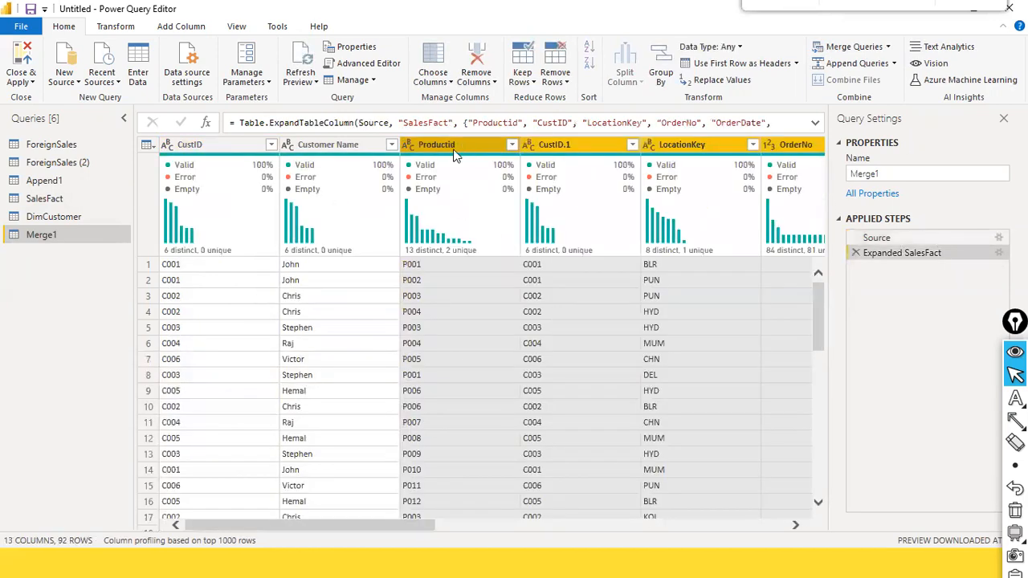
pyautogui.moveTo(562, 165)
pyautogui.moveTo(347, 530); pyautogui.dragTo(157, 505)
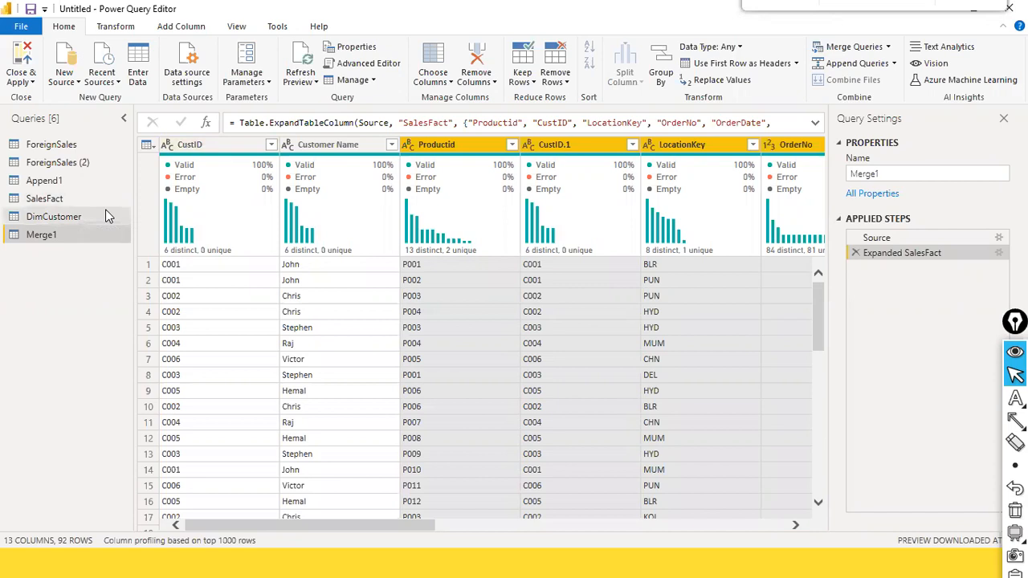
pyautogui.moveTo(84, 216); pyautogui.dragTo(191, 147)
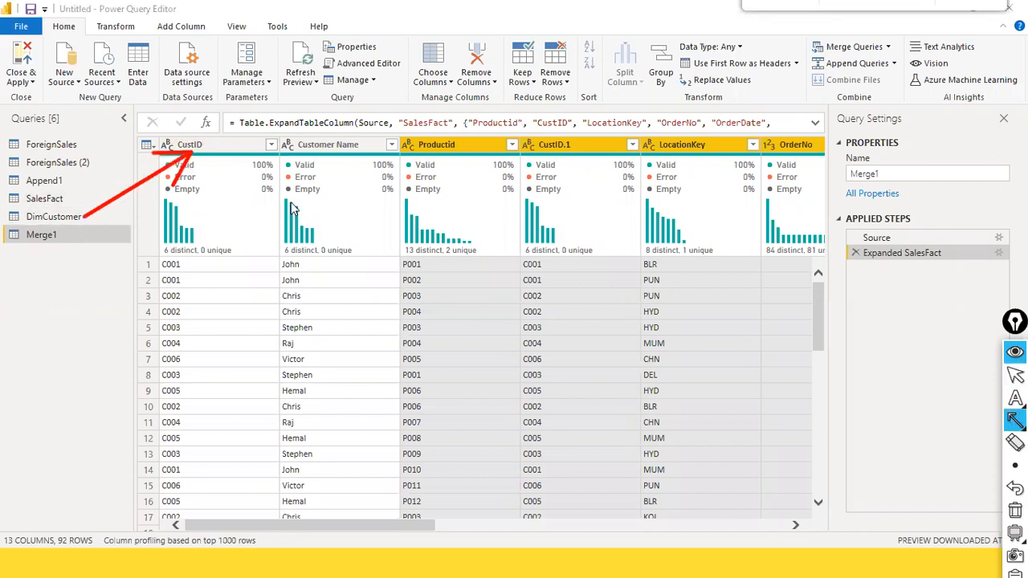
pyautogui.moveTo(68, 196)
pyautogui.mouseDown()
pyautogui.moveTo(542, 153)
pyautogui.moveTo(524, 148)
pyautogui.mouseUp()
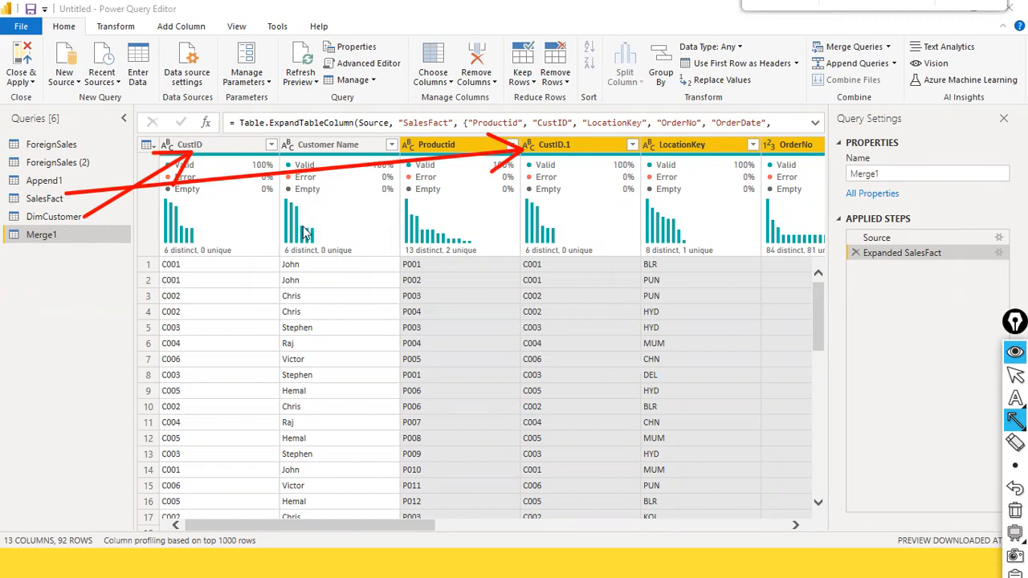
pyautogui.hotkey('ctrl', 'shift', '7')
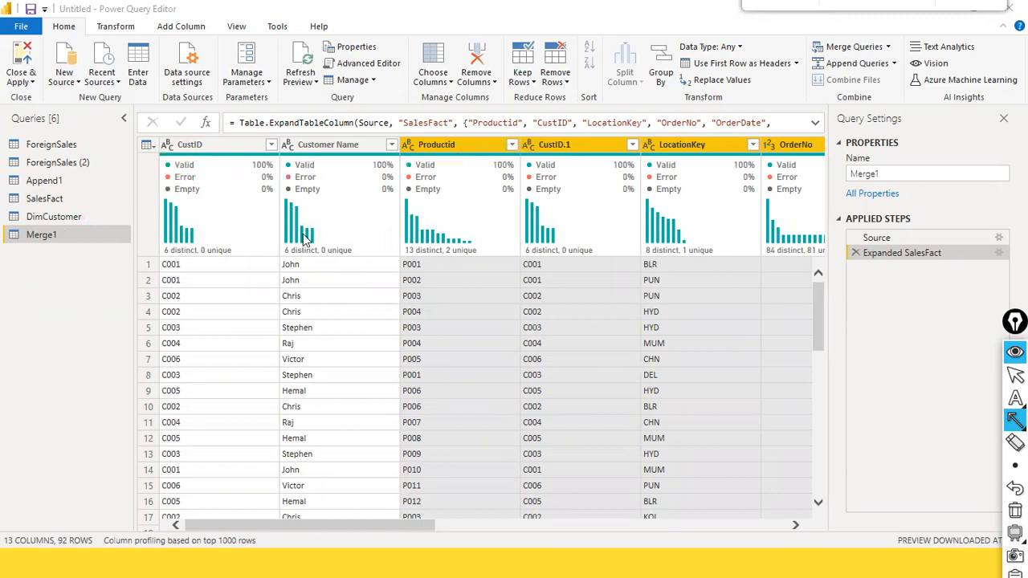
pyautogui.hotkey('ctrl', 'shift', '1')
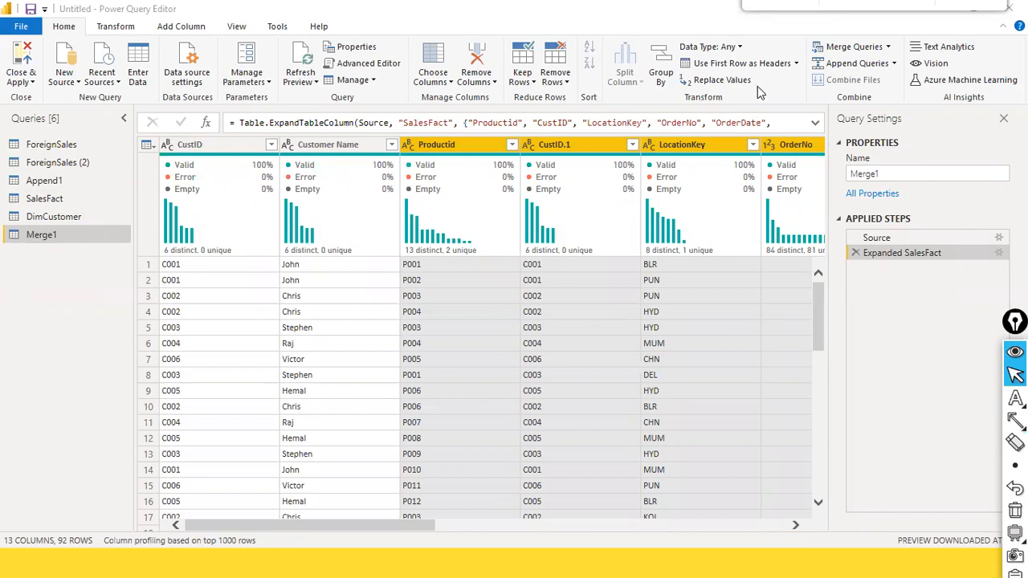
# Step: Remove the first CustID column from Merge1 and place the Customer Name column between CustID.1 and LocationKey
pyautogui.rightClick(215, 150)
pyautogui.click(238, 176)
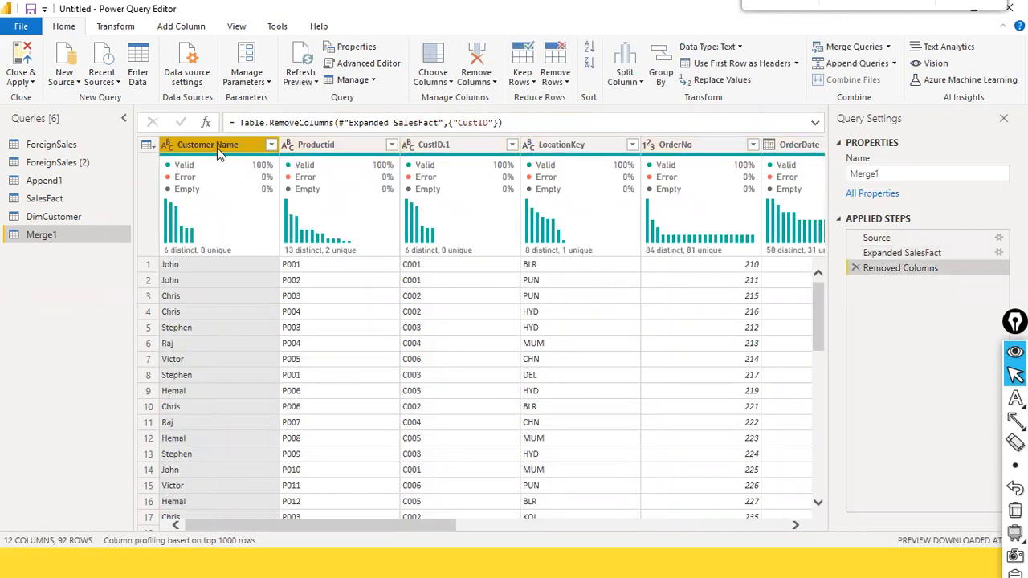
pyautogui.moveTo(229, 151); pyautogui.dragTo(534, 183)
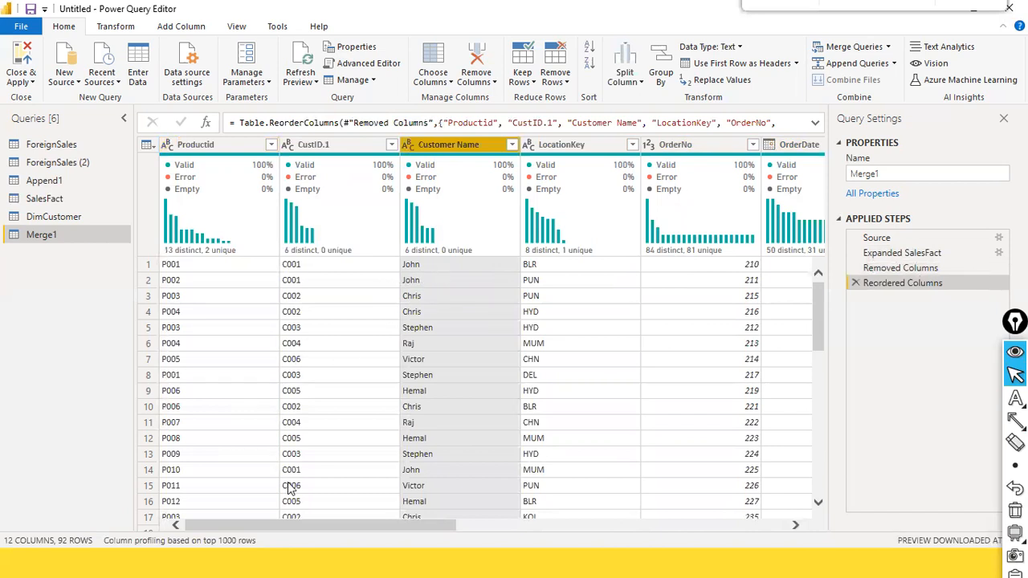
pyautogui.moveTo(329, 523); pyautogui.dragTo(704, 530)
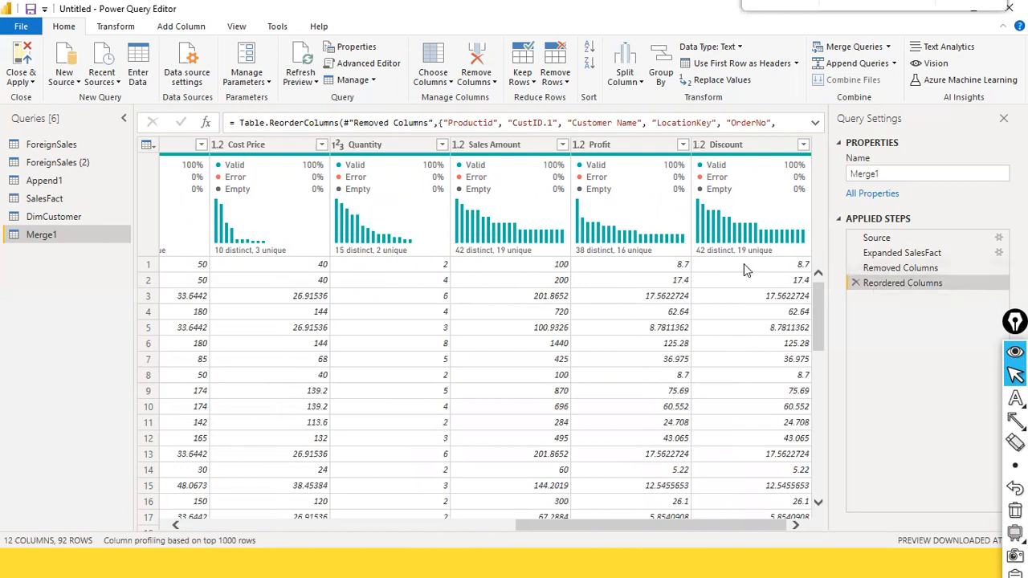
pyautogui.moveTo(534, 530); pyautogui.dragTo(203, 530)
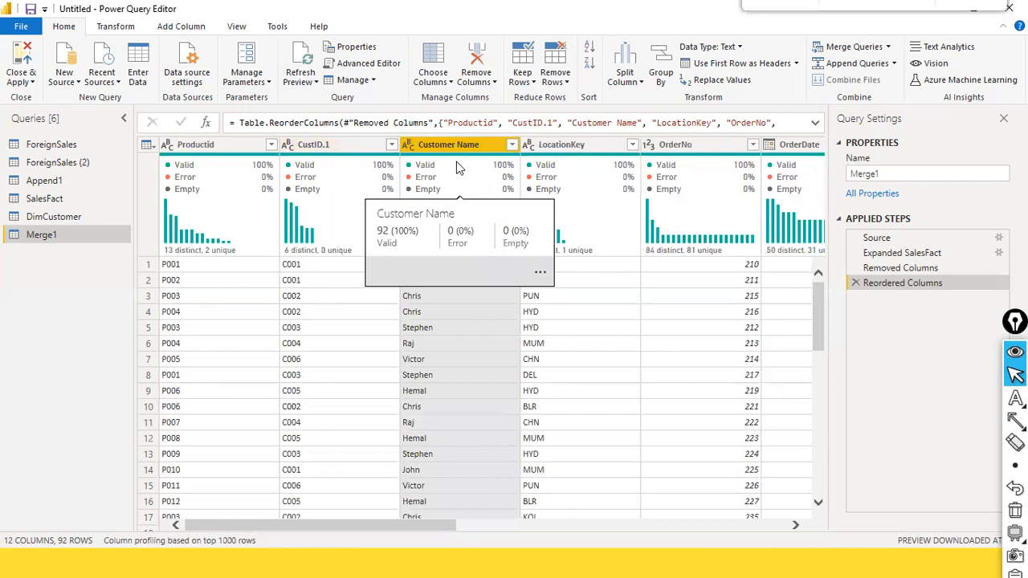
pyautogui.click(890, 52)
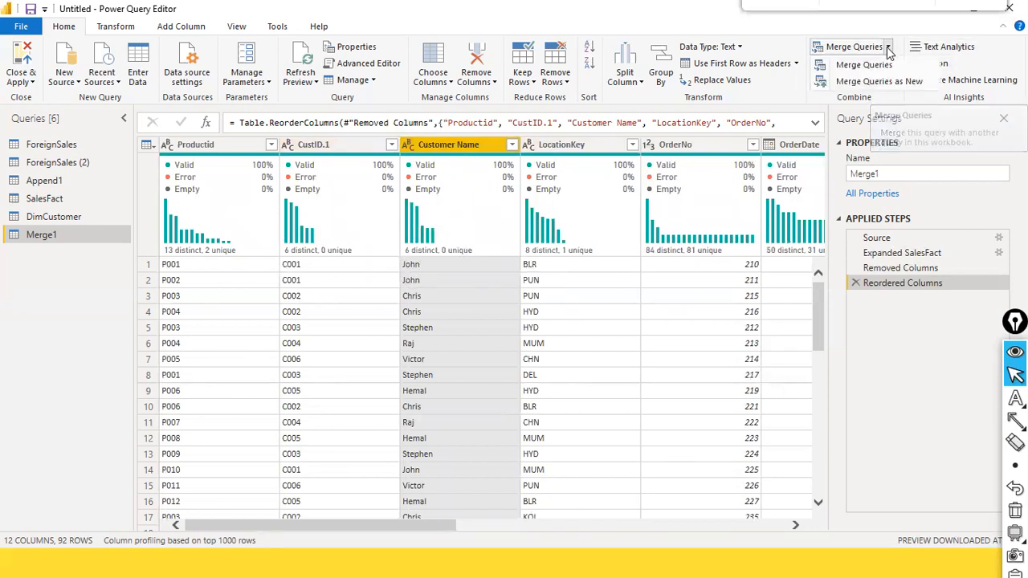
pyautogui.click(884, 82)
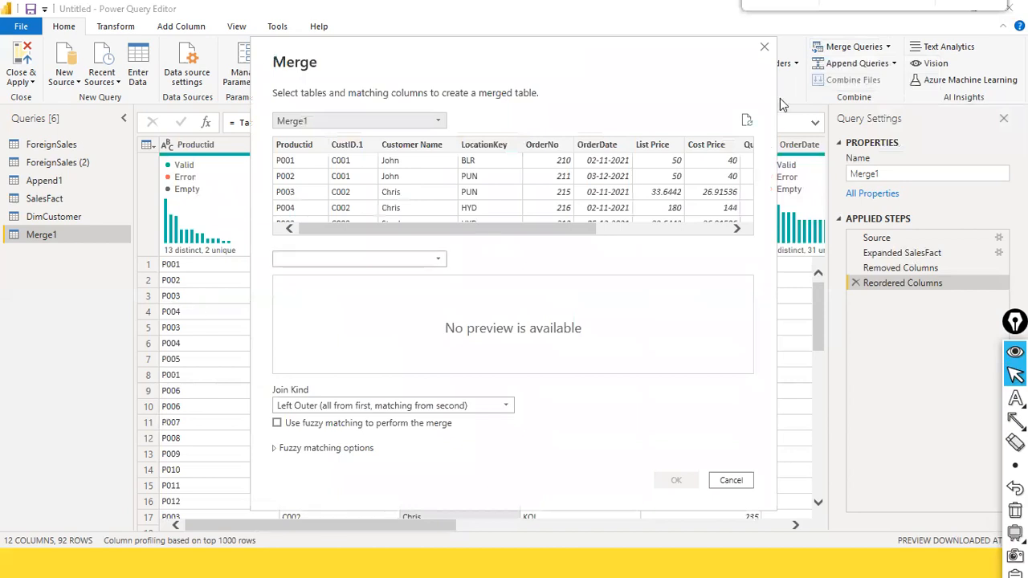
pyautogui.click(764, 43)
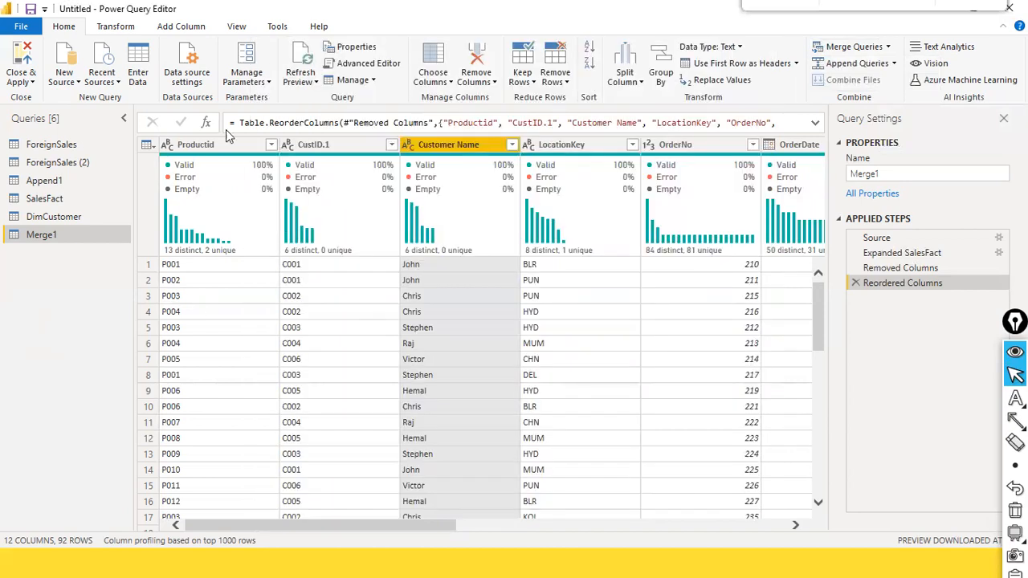
# Step: Start merging queries as new with SalesFact first and DimCustomer second, matching the two tables on their CustID columns
pyautogui.click(77, 196)
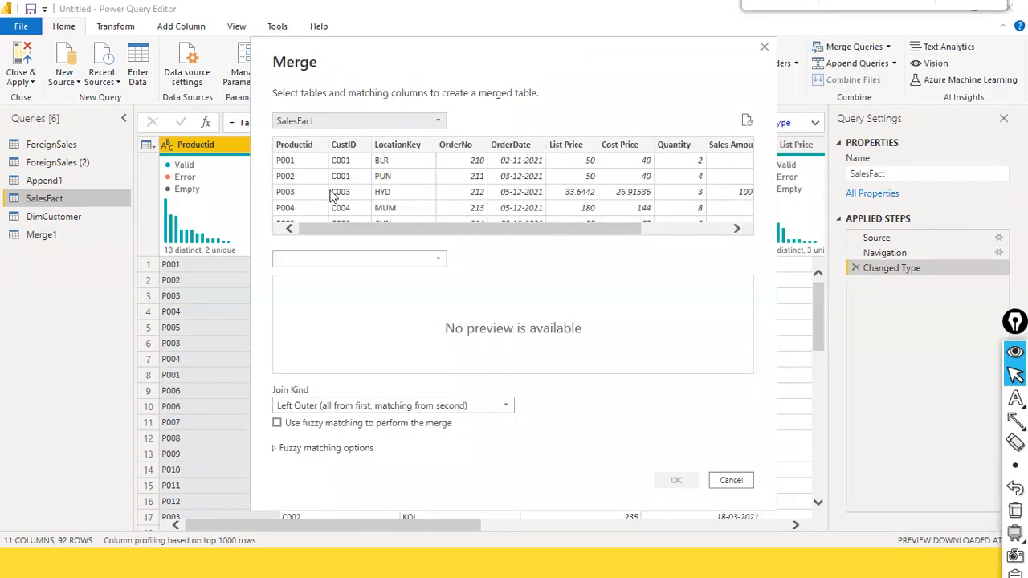
pyautogui.click(437, 258)
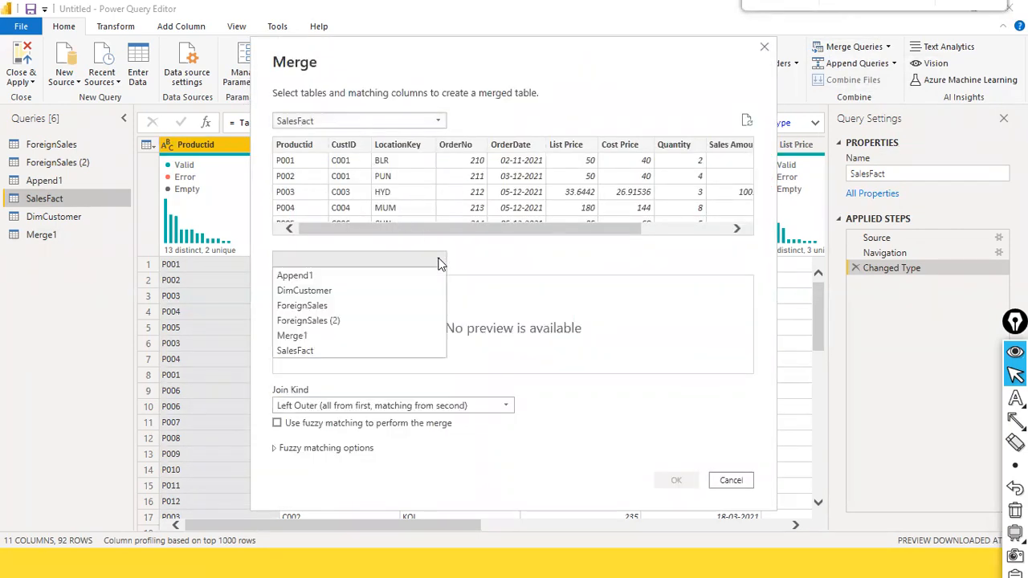
pyautogui.click(360, 292)
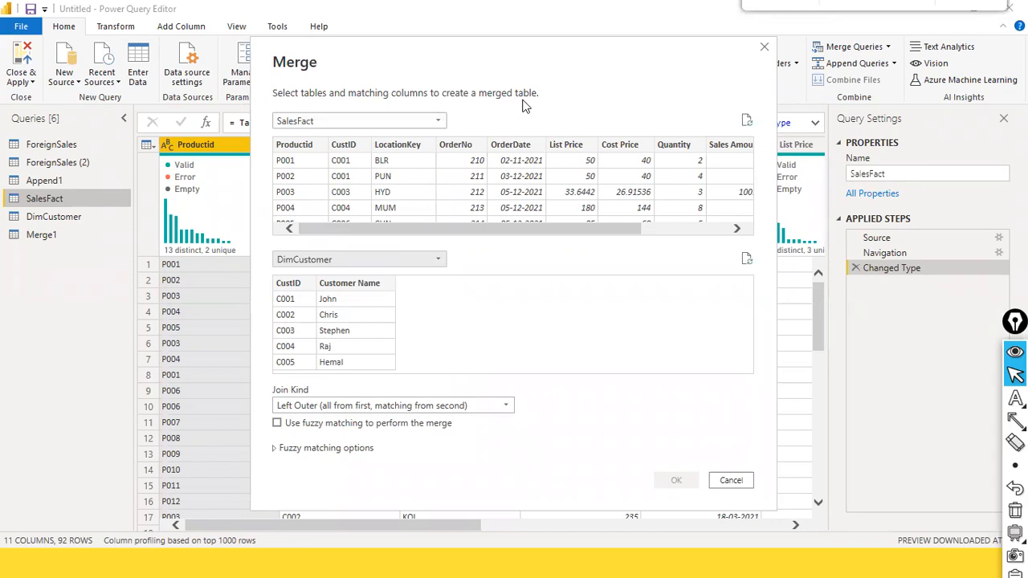
pyautogui.click(345, 147)
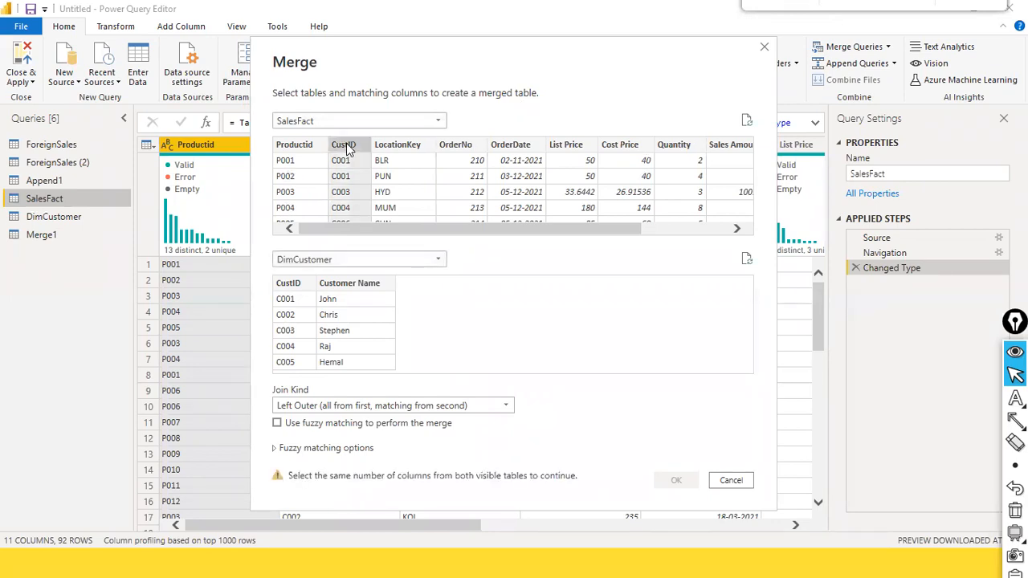
pyautogui.click(286, 296)
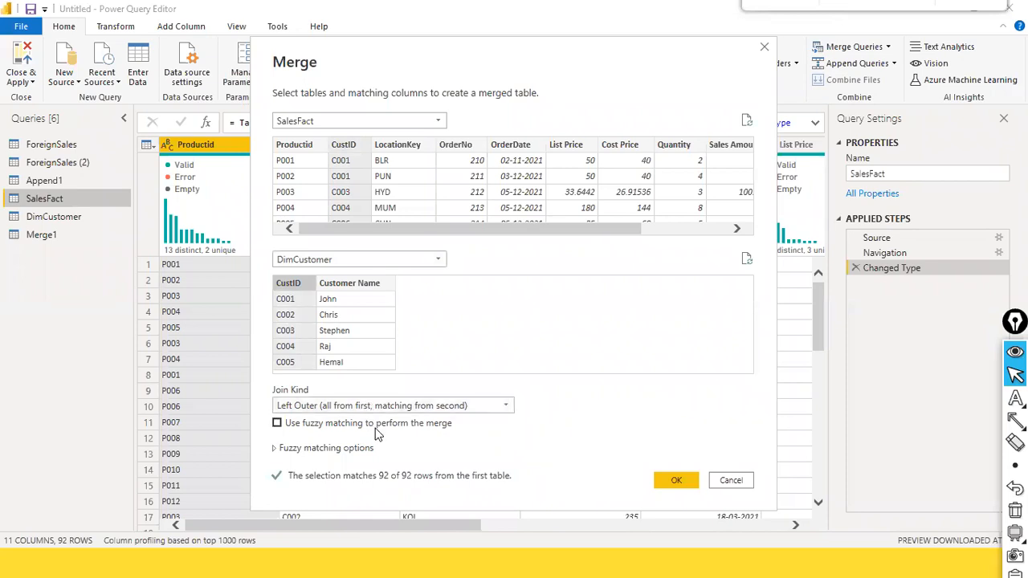
pyautogui.hotkey('ctrl', 'shift', 'r')
pyautogui.moveTo(253, 370); pyautogui.dragTo(596, 459)
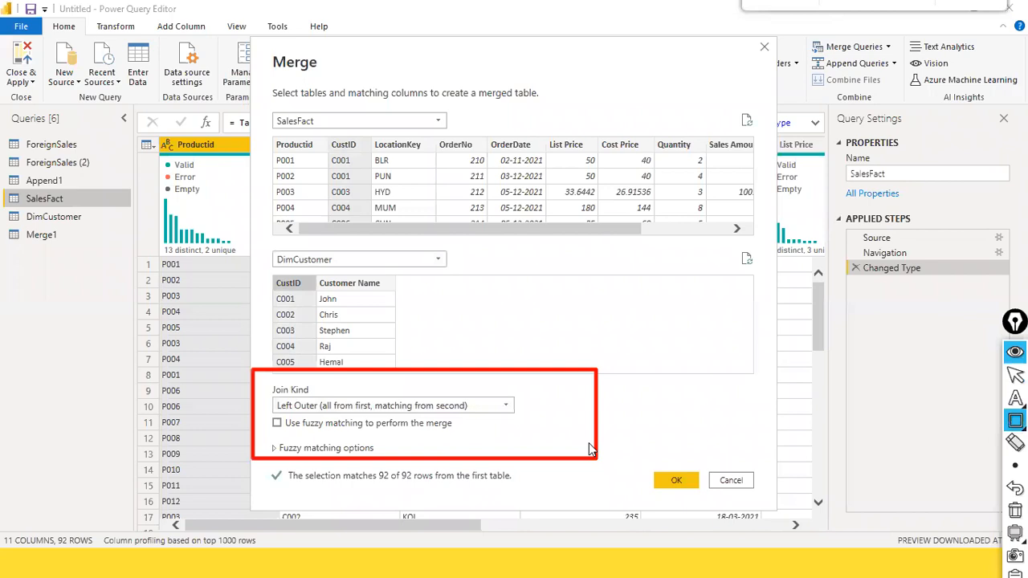
pyautogui.hotkey('ctrl', 'shift', '2')
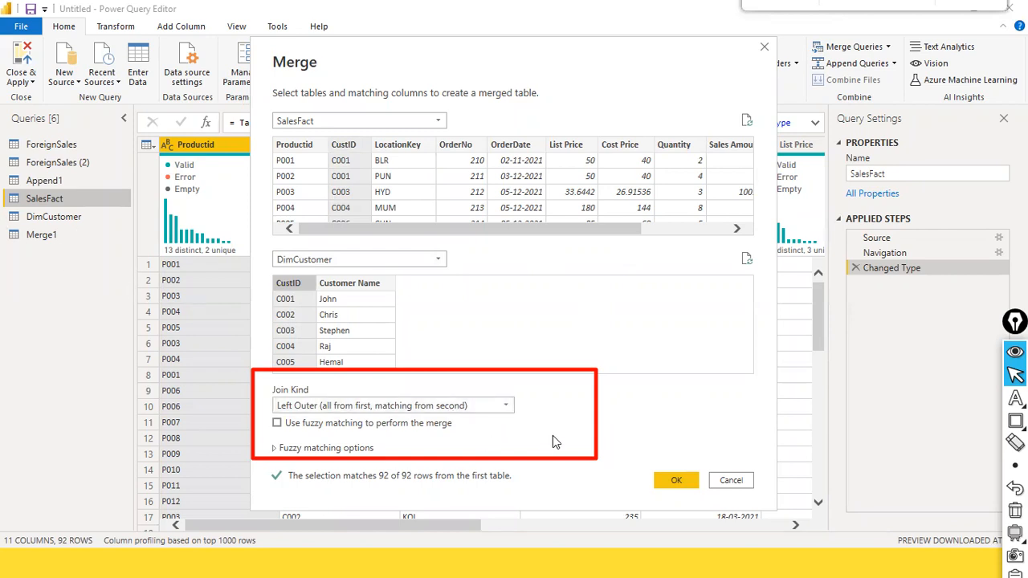
# Step: Set the join kind to Inner (only matching rows) and create the merged query
pyautogui.click(512, 408)
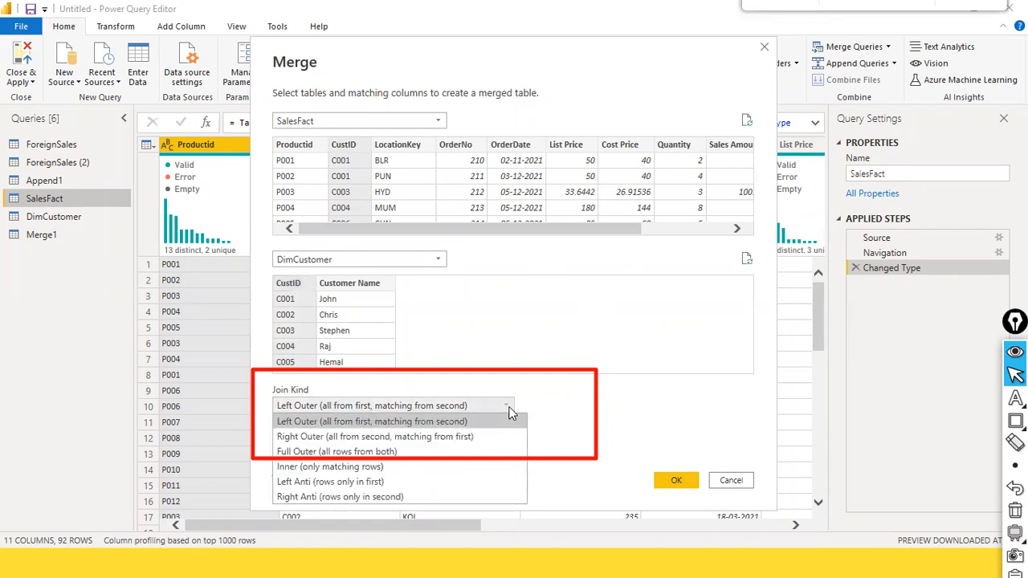
pyautogui.click(361, 470)
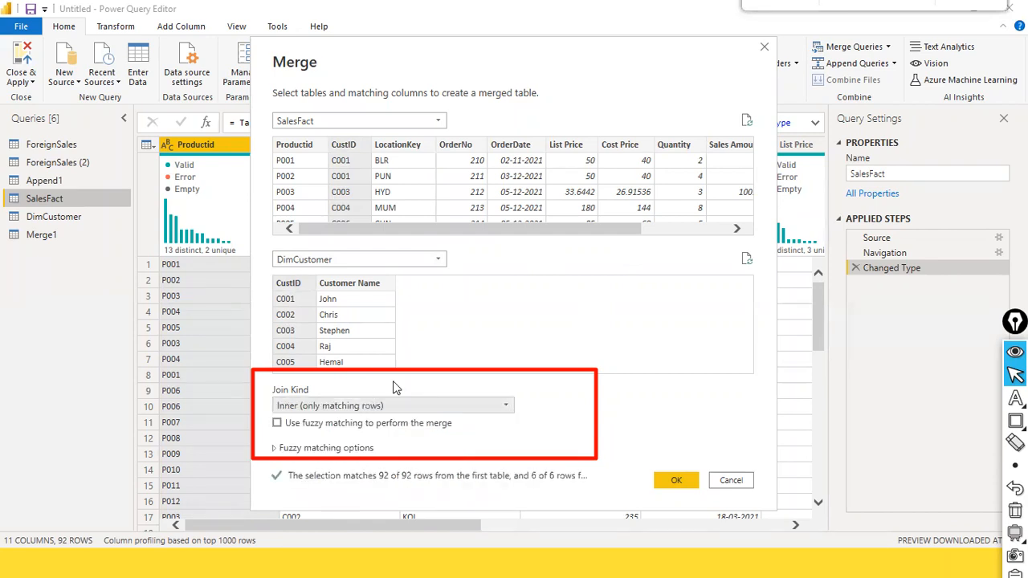
pyautogui.click(685, 479)
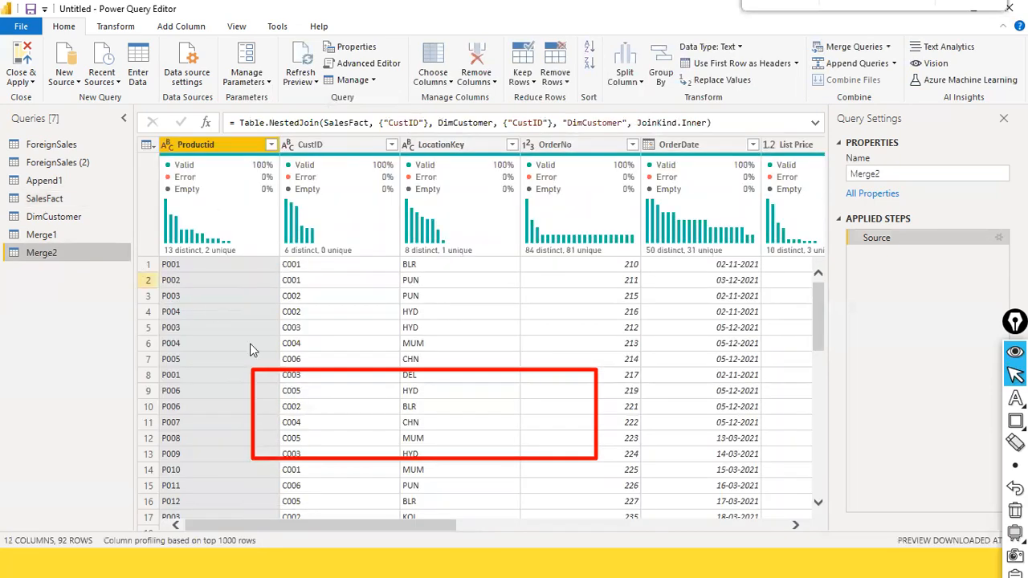
# Step: Expand the DimCustomer column of Merge2 to CustID and Customer Name without the original column name as prefix
pyautogui.moveTo(336, 527); pyautogui.dragTo(783, 525)
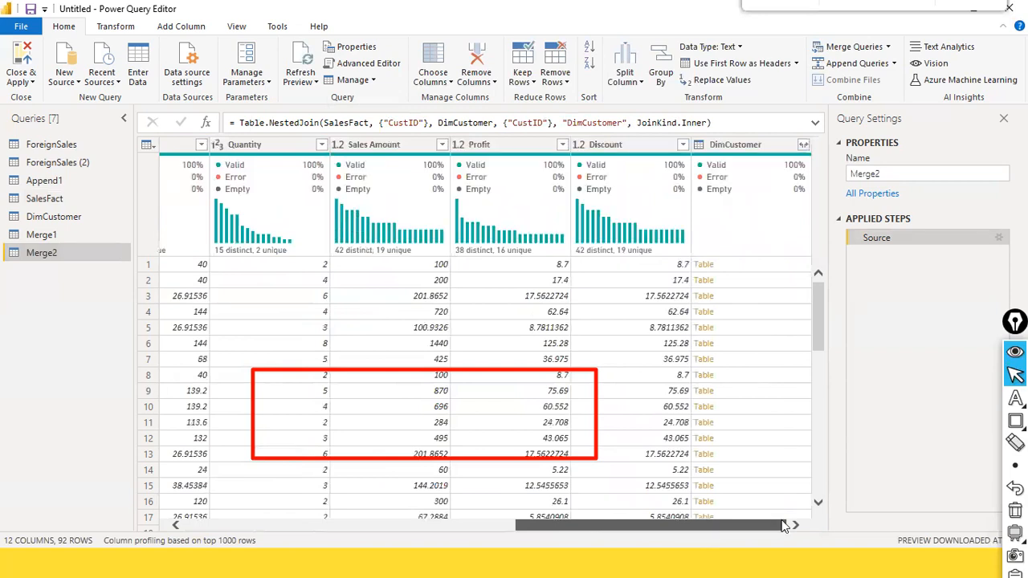
pyautogui.moveTo(618, 523); pyautogui.dragTo(810, 507)
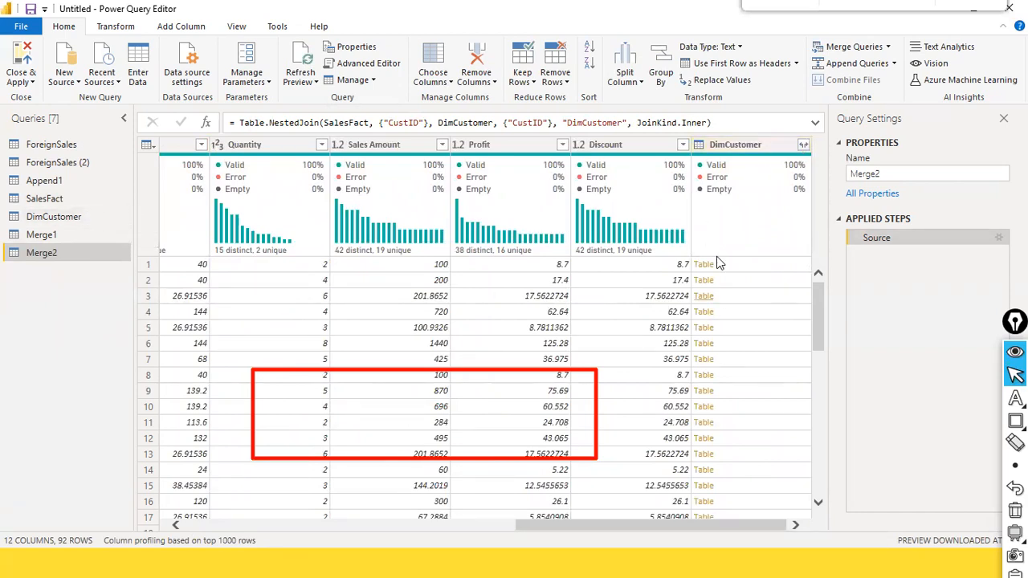
pyautogui.click(807, 149)
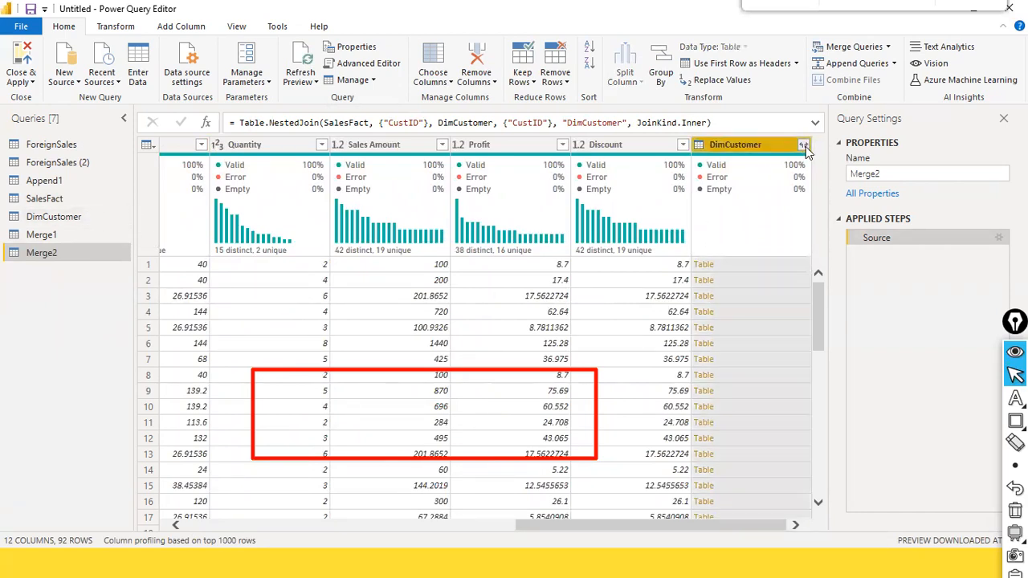
pyautogui.click(804, 146)
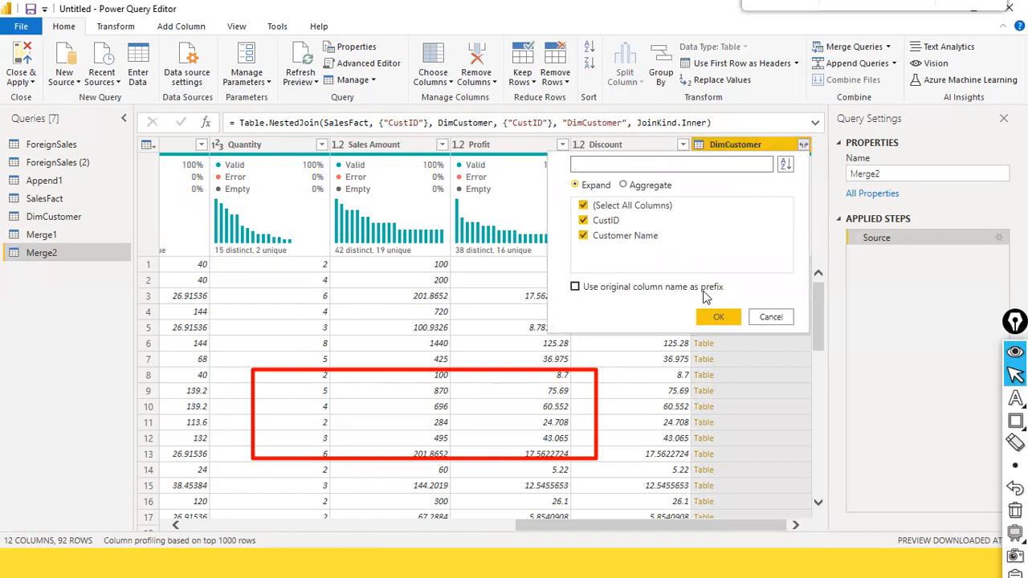
pyautogui.click(718, 316)
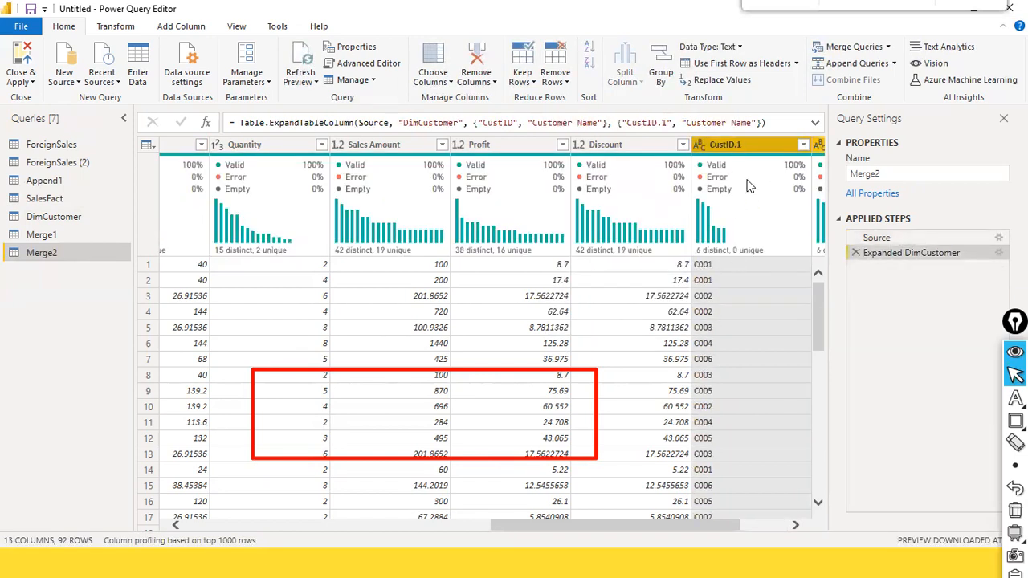
# Step: Move the expanded CustID.1 and Customer Name columns of Merge2 to directly after the original CustID column
pyautogui.moveTo(608, 529); pyautogui.dragTo(655, 527)
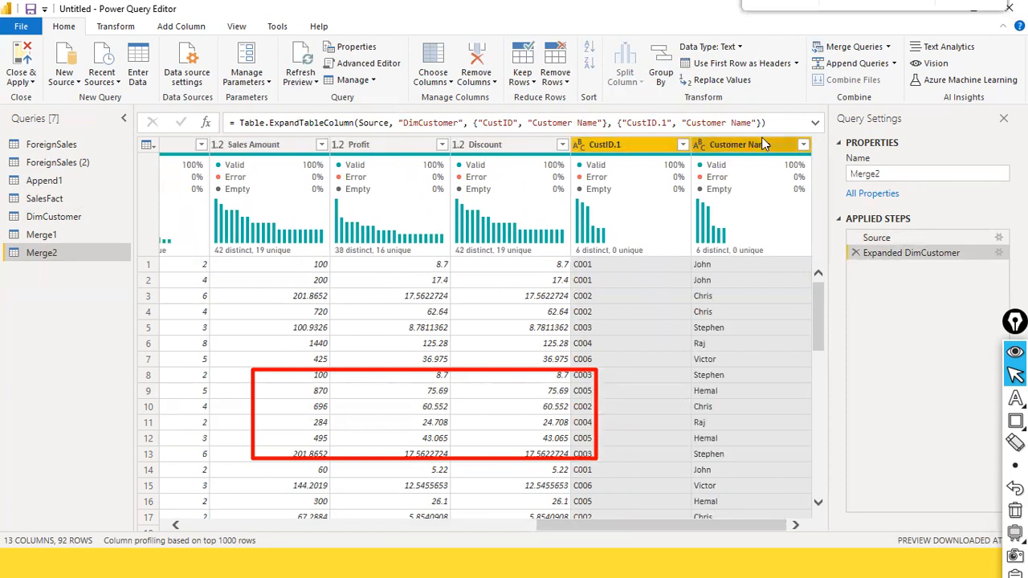
pyautogui.moveTo(767, 173)
pyautogui.moveTo(715, 152); pyautogui.dragTo(446, 172)
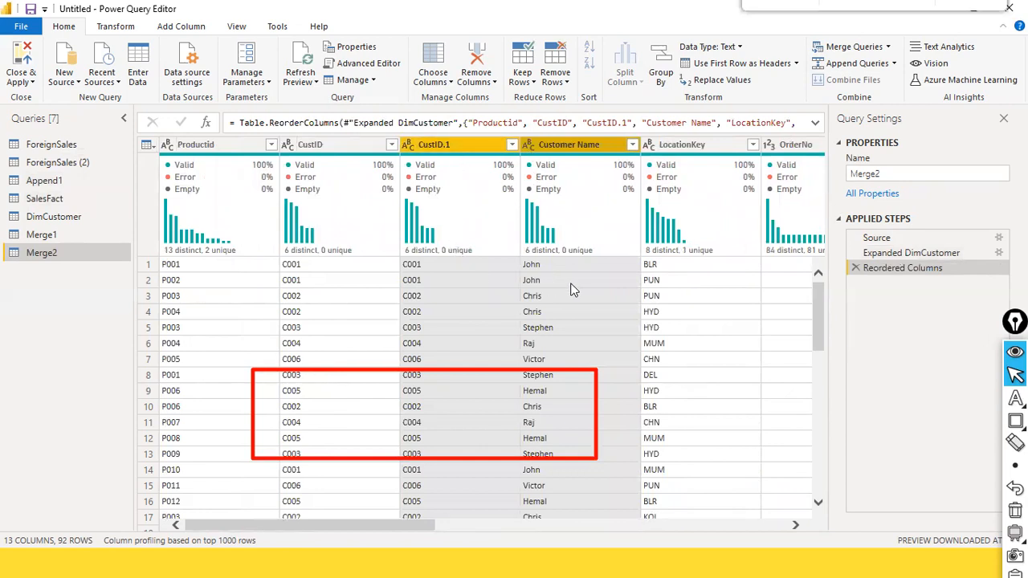
pyautogui.moveTo(380, 529); pyautogui.dragTo(281, 492)
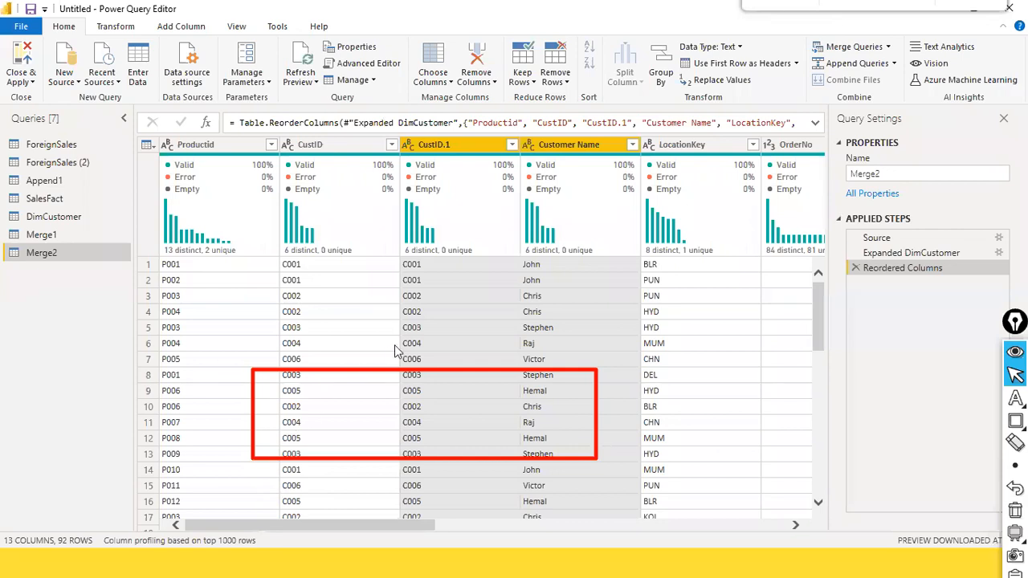
# Step: Switch to the "What is Merge ?" slide of the running slide show and set its pointer to Pen
pyautogui.hotkey('alt', 'Tab')
pyautogui.hotkey('alt', 'Tab')
pyautogui.hotkey('alt', 'Tab')
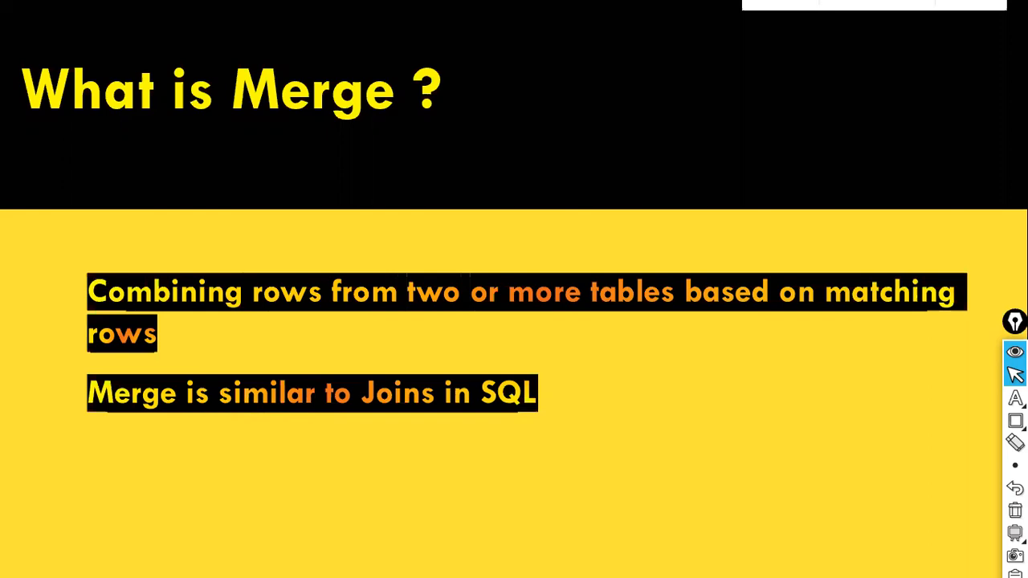
pyautogui.rightClick(617, 211)
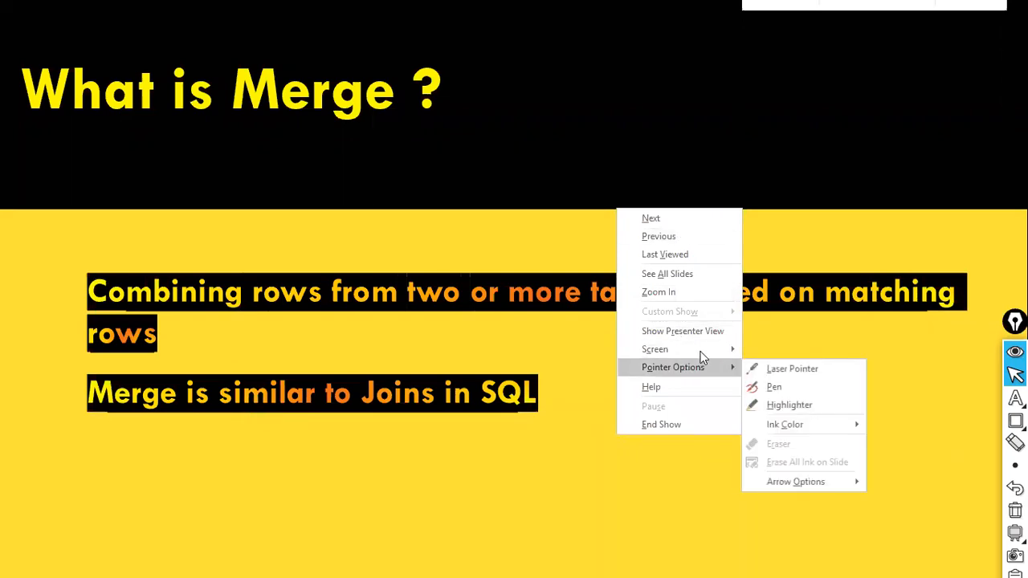
pyautogui.moveTo(707, 350)
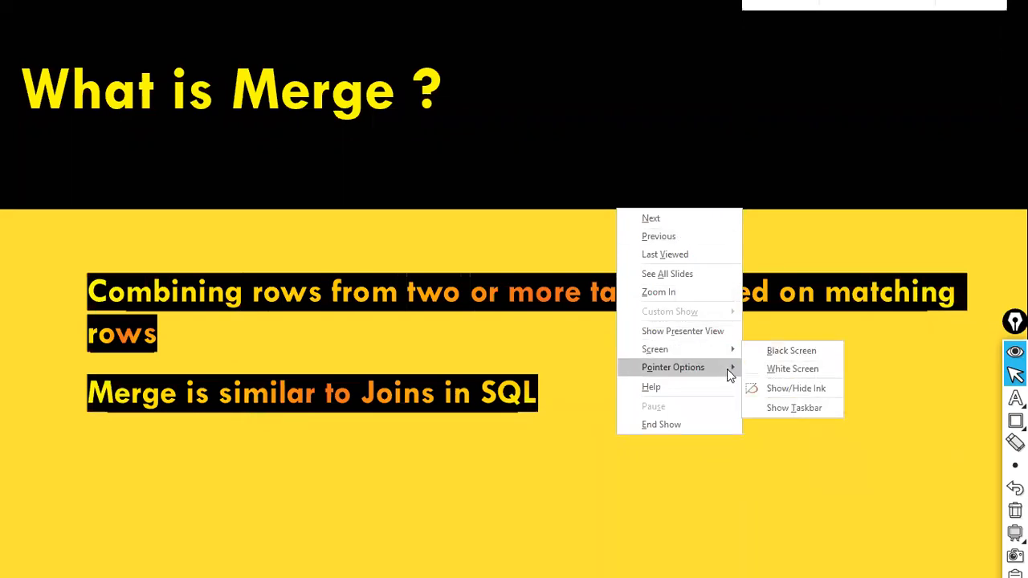
pyautogui.moveTo(727, 369)
pyautogui.click(789, 384)
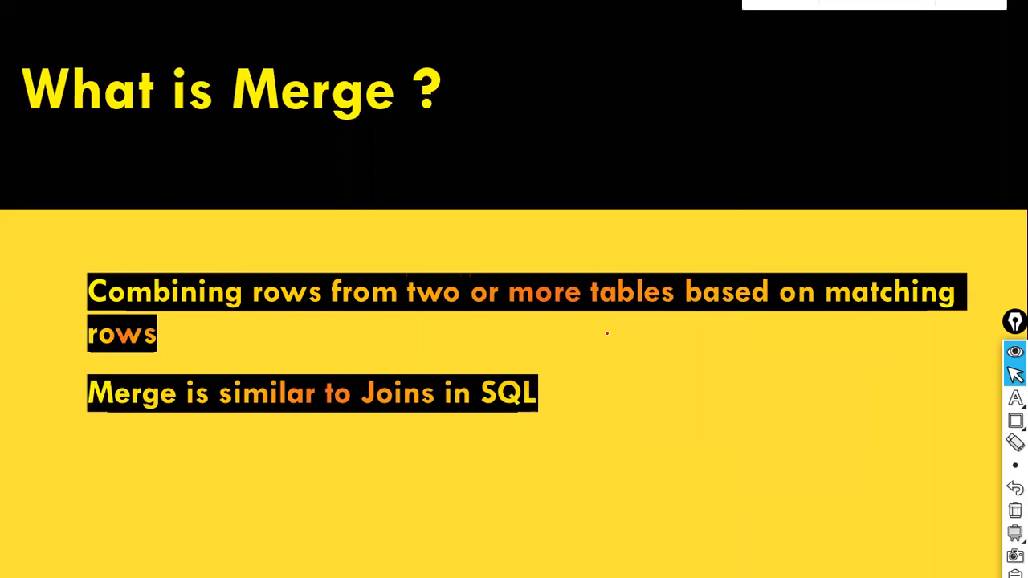
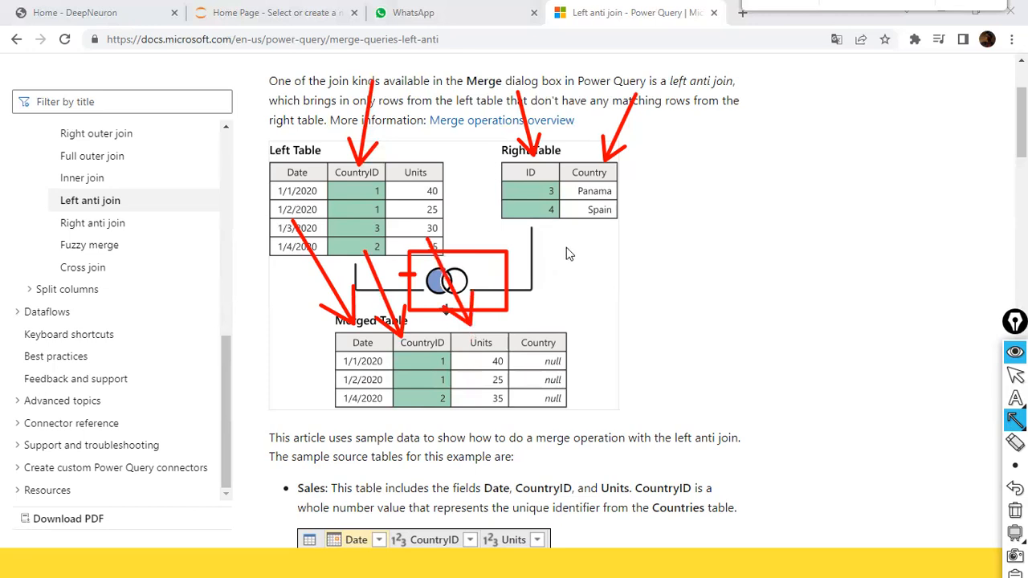
# Step: Draw an arrow from the right table's Country column to the merged table's Country column in the Left anti join diagram, then clear all annotations
pyautogui.moveTo(598, 225); pyautogui.dragTo(533, 336)
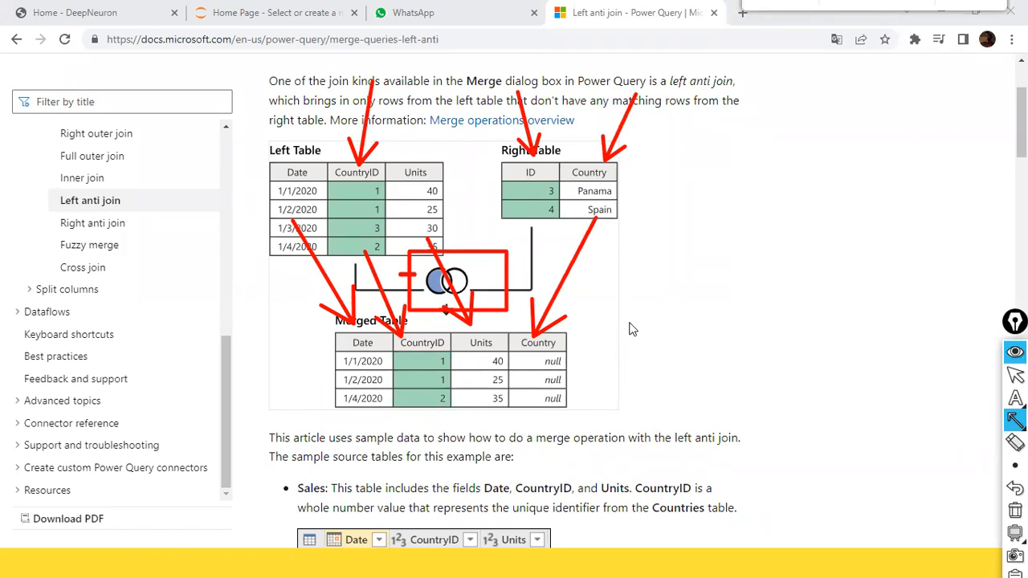
pyautogui.hotkey('ctrl', 'shift', '7')
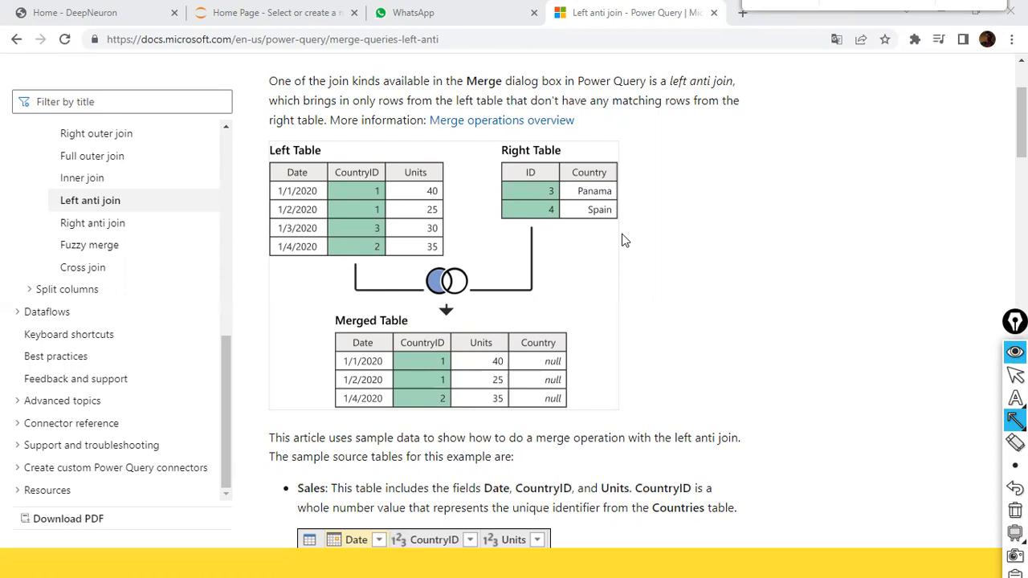
pyautogui.press('Escape')
# Step: Go through the left anti join instructions in the article and outline the Right anti join kind with a rectangle
pyautogui.scroll(-3, 629, 244)
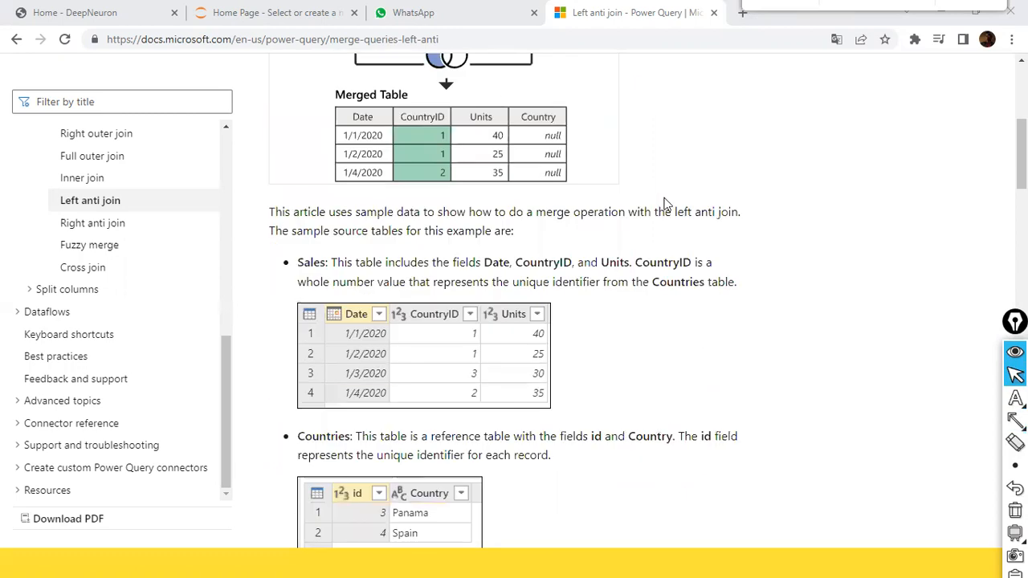
pyautogui.scroll(-10, 667, 209)
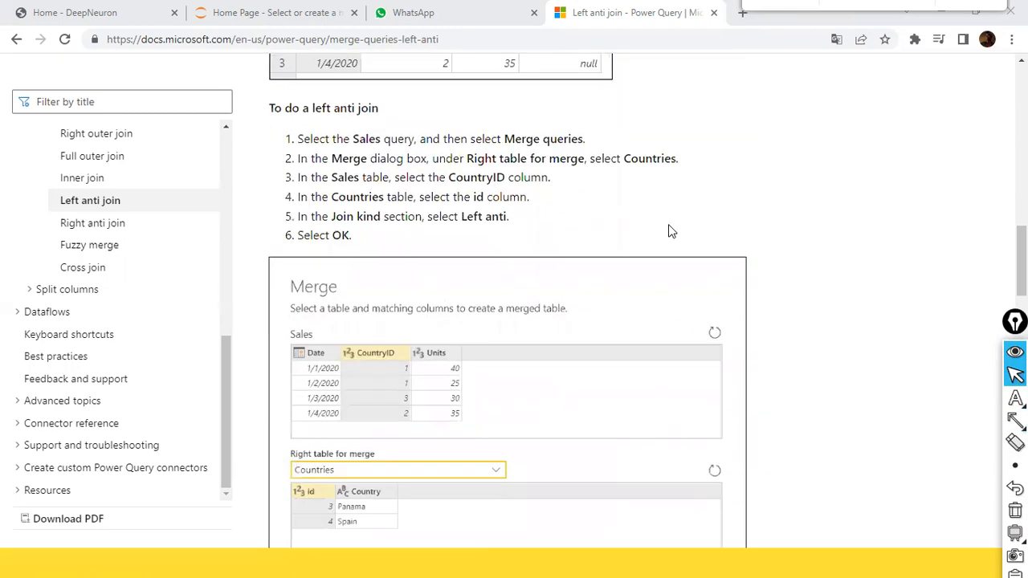
pyautogui.scroll(-11, 671, 231)
pyautogui.scroll(6, 670, 231)
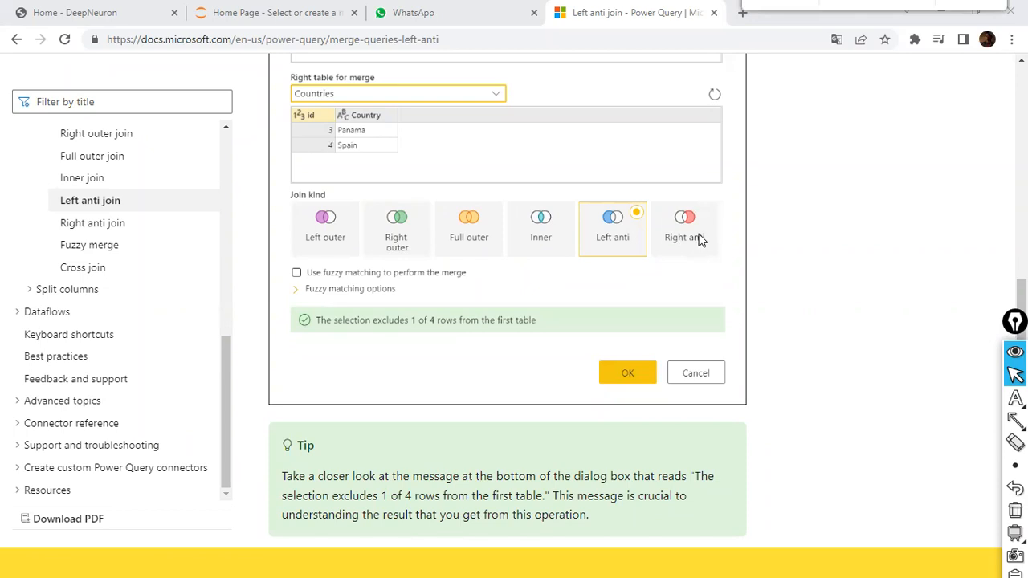
pyautogui.press('r')
pyautogui.moveTo(728, 193)
pyautogui.mouseDown()
pyautogui.moveTo(686, 268)
pyautogui.moveTo(662, 272)
pyautogui.mouseUp()
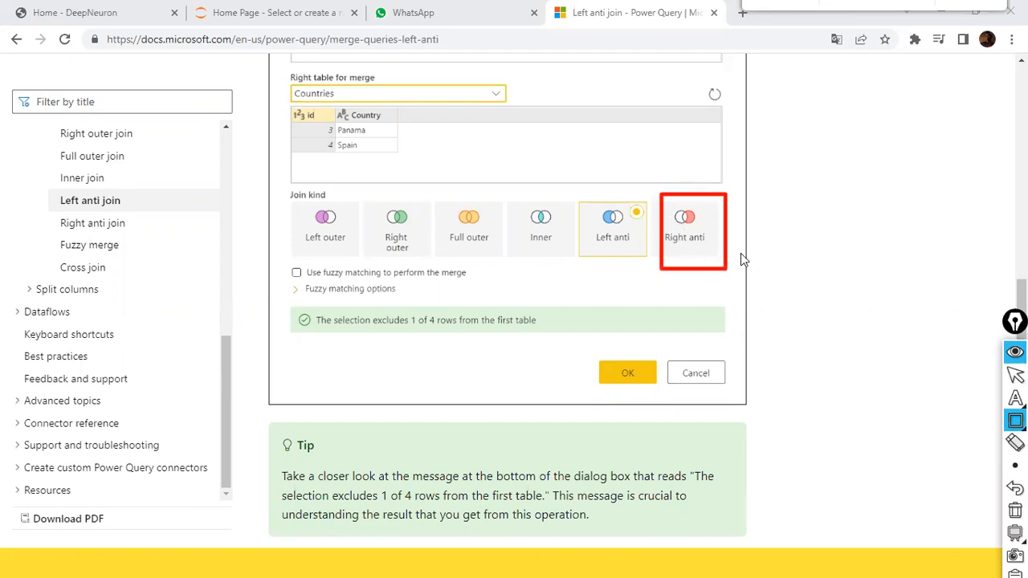
# Step: Examine the column expansion, the resulting table and the diagram in the Left anti join article
pyautogui.scroll(-6, 741, 253)
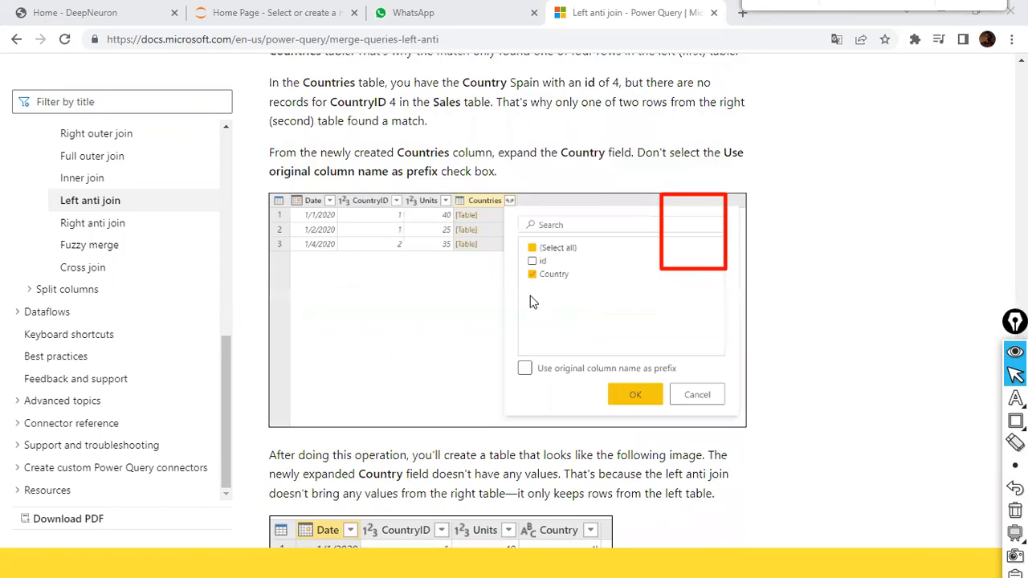
pyautogui.scroll(-2, 530, 302)
pyautogui.scroll(3, 499, 301)
pyautogui.scroll(-5, 486, 303)
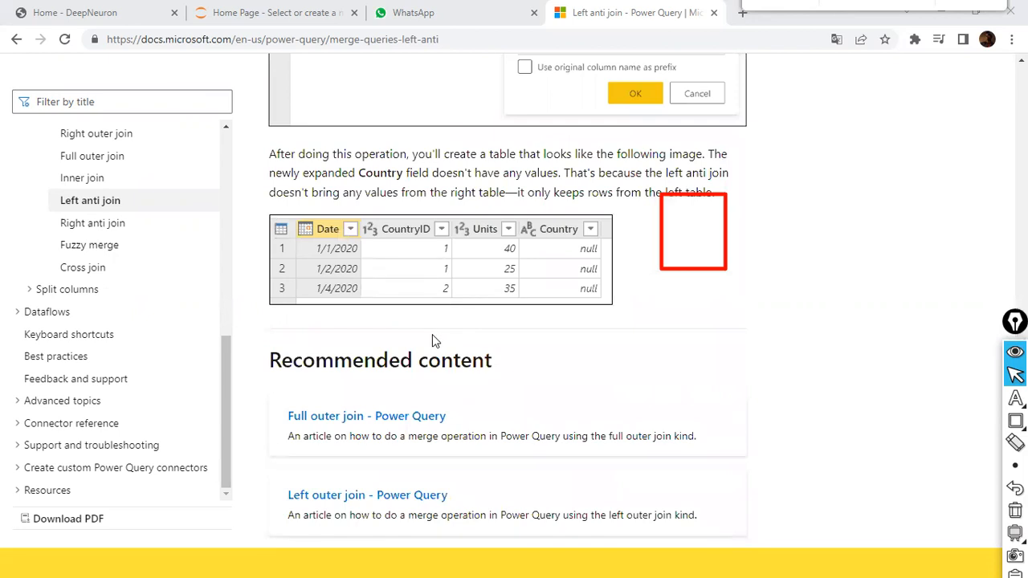
pyautogui.scroll(2, 432, 334)
pyautogui.scroll(12, 428, 336)
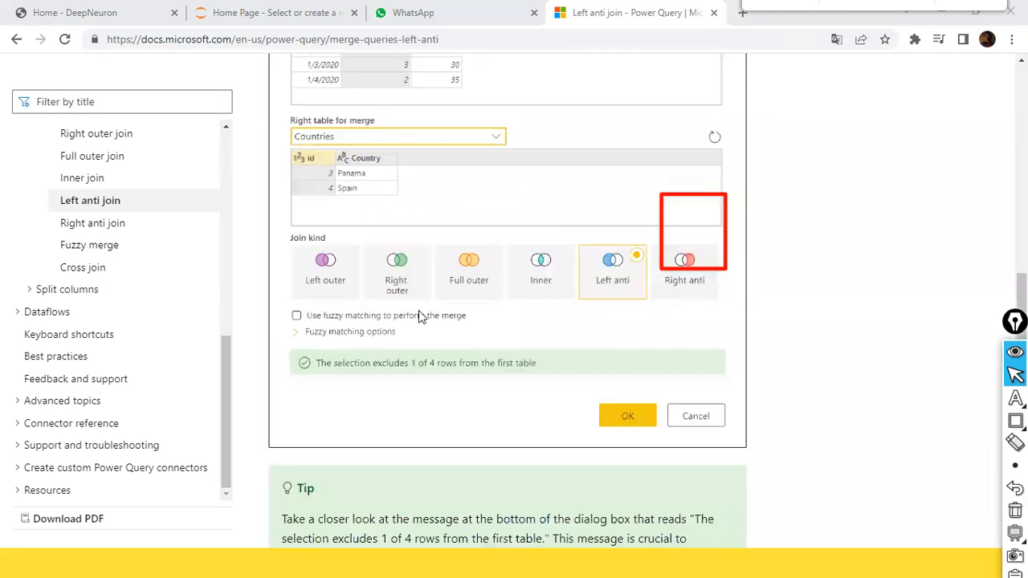
pyautogui.scroll(8, 418, 313)
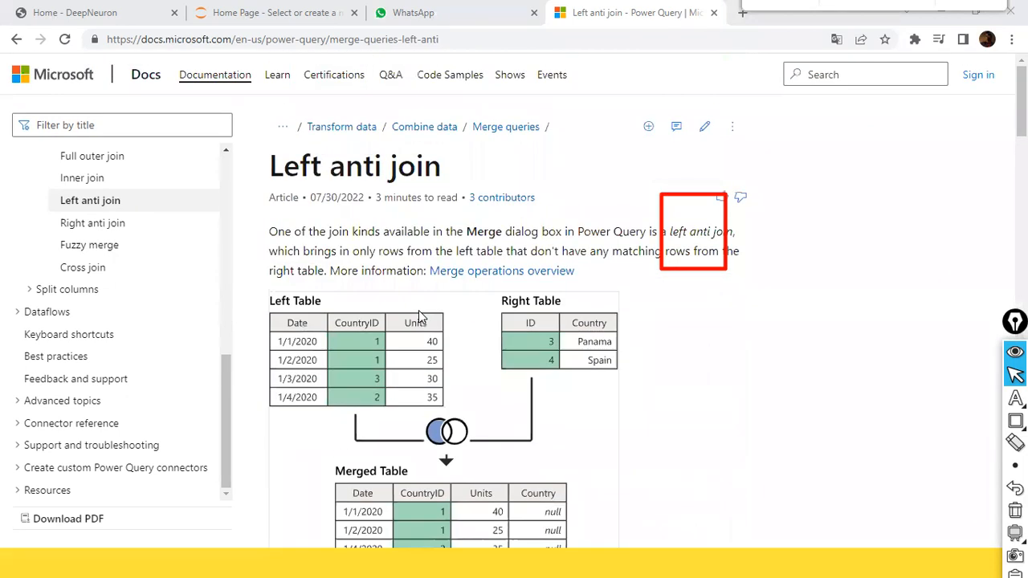
pyautogui.scroll(-13, 426, 317)
# Step: Open the Right anti join article and draw arrows from the right table's ID and Country columns down to the merged table
pyautogui.click(91, 224)
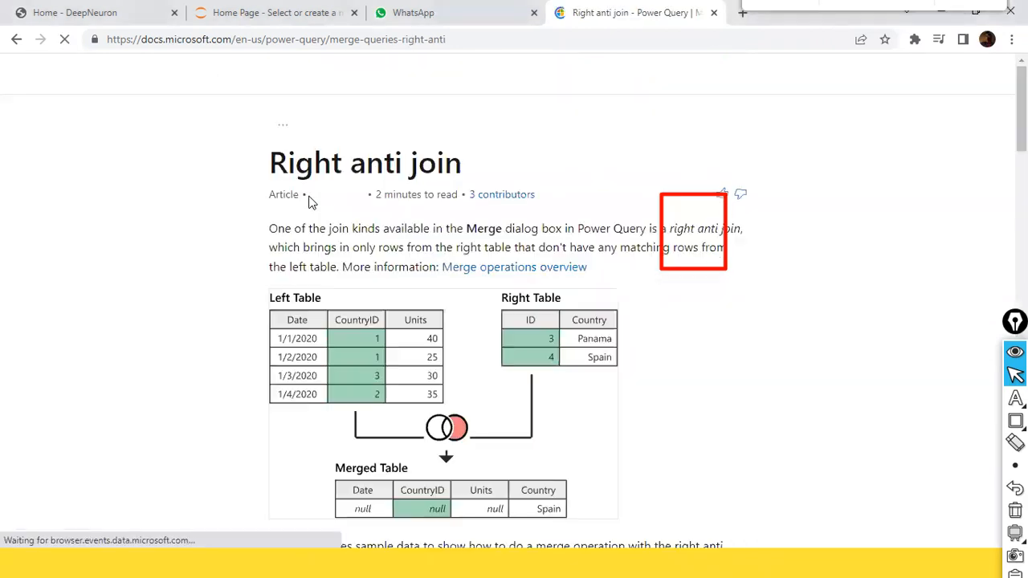
pyautogui.scroll(-2, 371, 207)
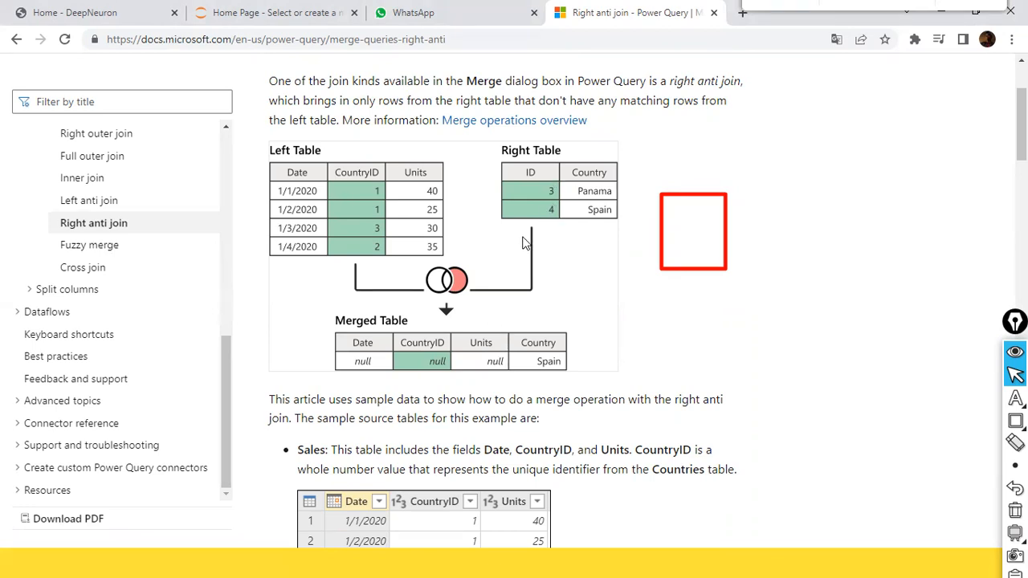
pyautogui.hotkey('ctrl', 'shift', 'a')
pyautogui.moveTo(551, 190); pyautogui.dragTo(507, 317)
pyautogui.moveTo(590, 172); pyautogui.dragTo(543, 334)
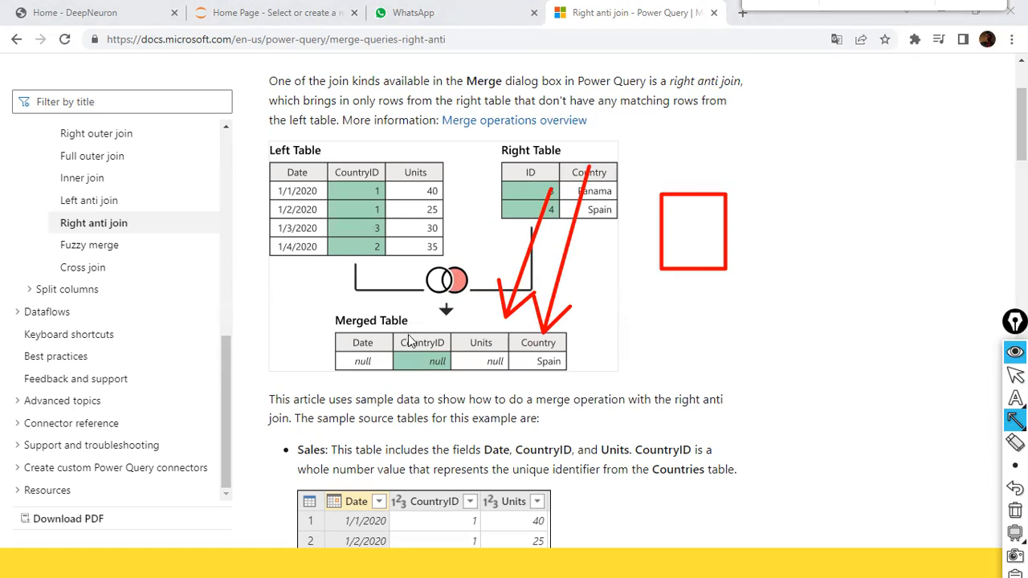
# Step: Draw arrows from the left table's Date, CountryID and Units columns to their merged table columns, then clear all annotations
pyautogui.moveTo(288, 240); pyautogui.dragTo(305, 254)
pyautogui.moveTo(335, 287); pyautogui.dragTo(369, 326)
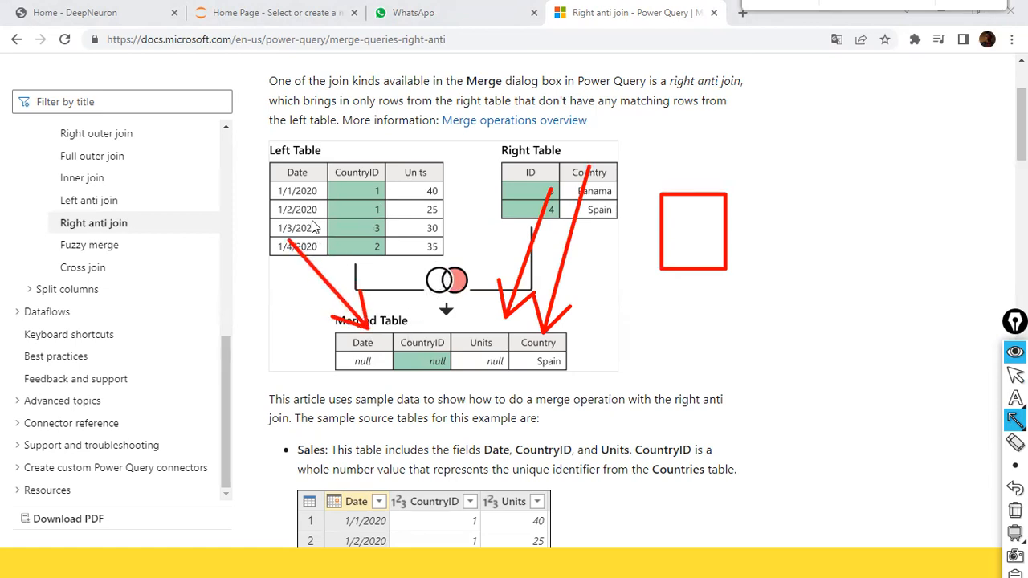
pyautogui.moveTo(376, 251); pyautogui.dragTo(432, 330)
pyautogui.moveTo(424, 254); pyautogui.dragTo(481, 341)
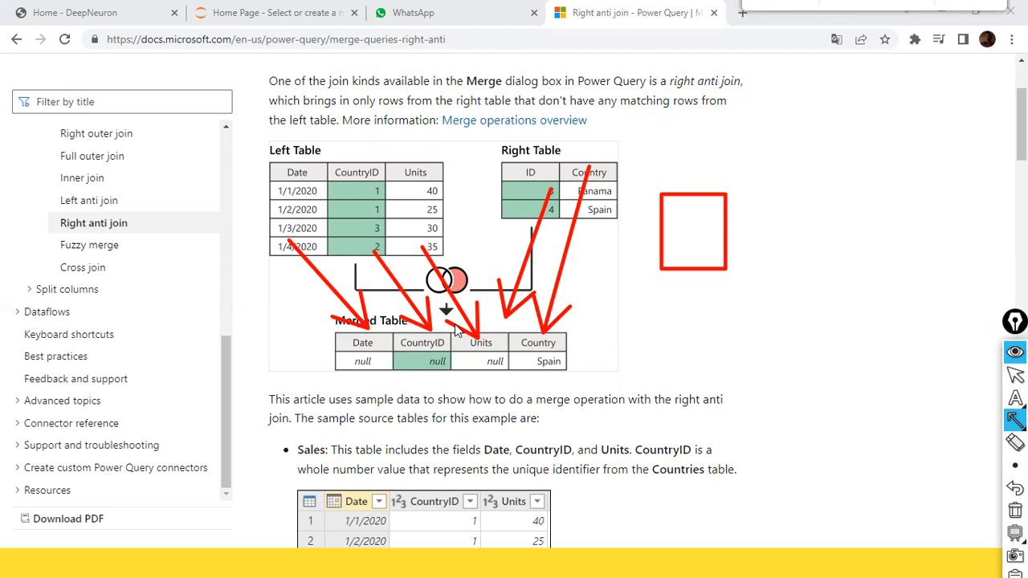
pyautogui.press('Delete')
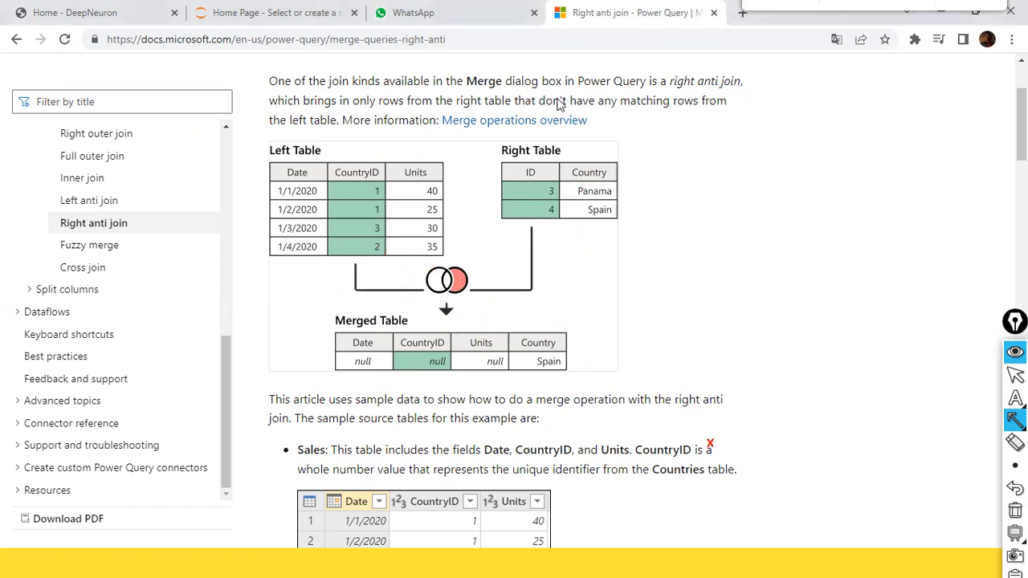
# Step: Switch to the Power Query Editor, revisiting the handwritten join notes on the "What is Merge ?" slide along the way
pyautogui.hotkey('alt', 'Tab')
pyautogui.hotkey('alt', 'Tab')
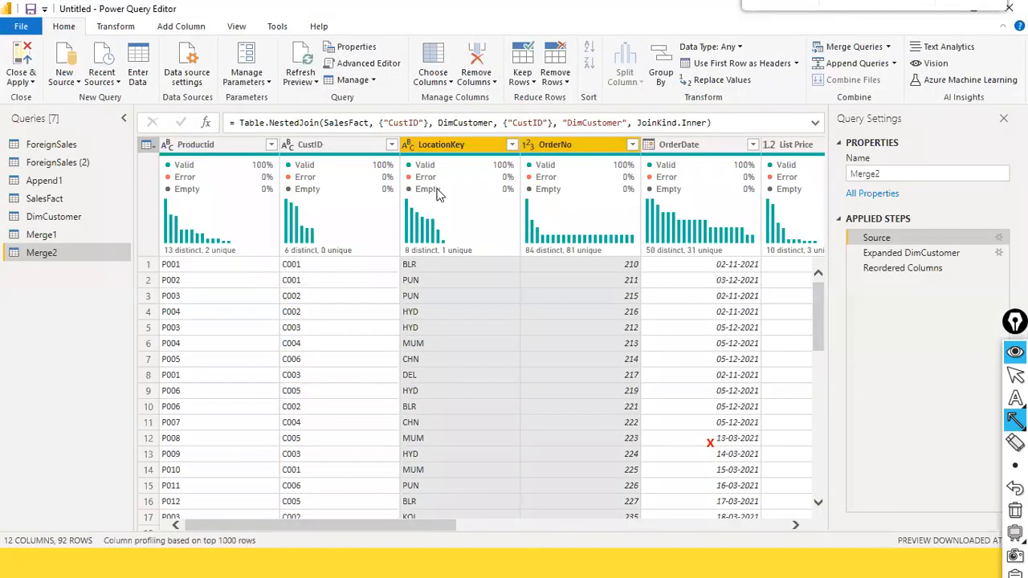
pyautogui.hotkey('alt', 'Tab')
pyautogui.hotkey('alt', 'Tab')
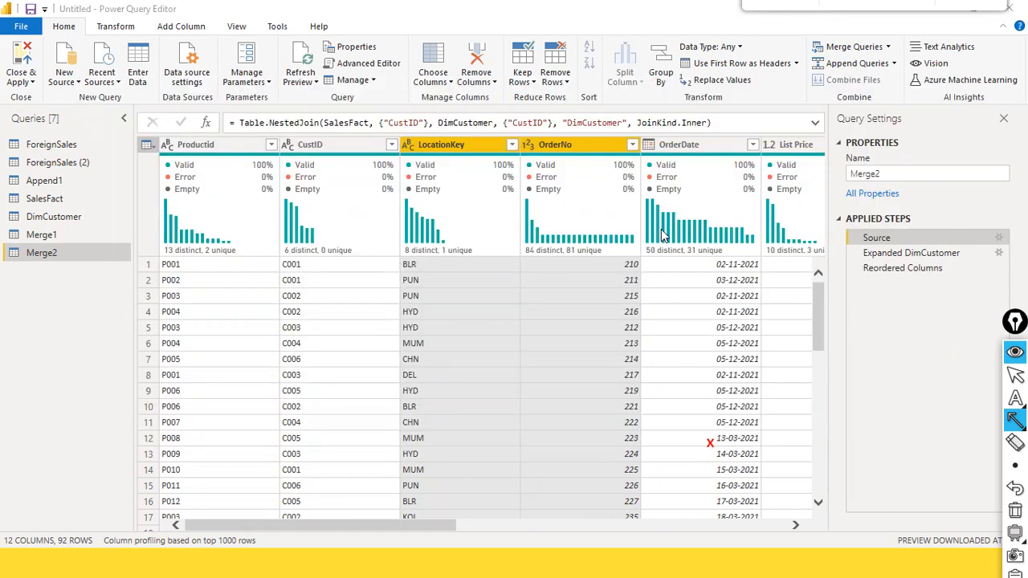
pyautogui.hotkey('alt', 'Tab')
pyautogui.hotkey('alt', 'Tab')
pyautogui.hotkey('alt', 'Tab')
pyautogui.hotkey('alt', 'Tab')
pyautogui.hotkey('alt', 'Tab')
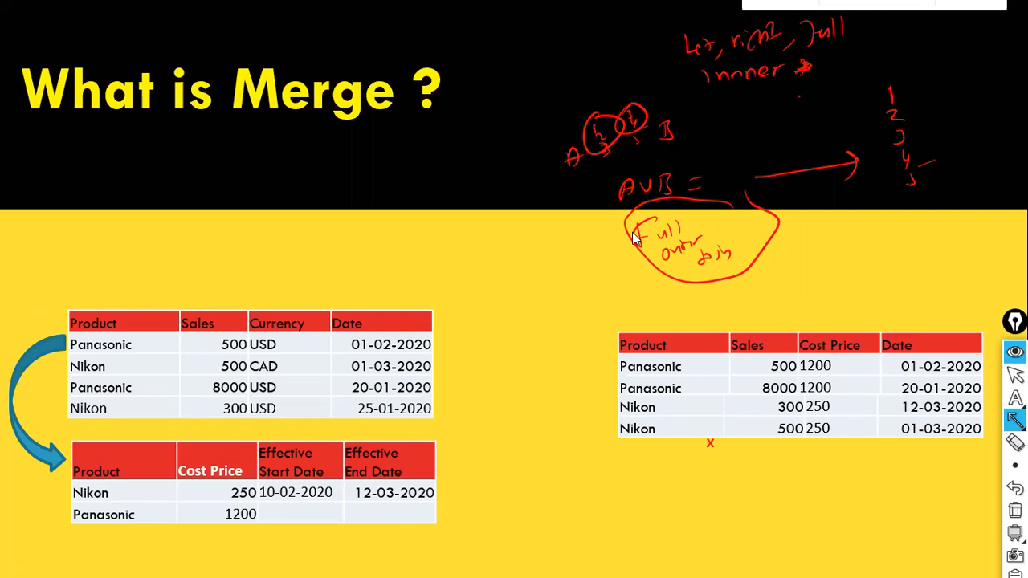
pyautogui.hotkey('alt', 'Tab')
pyautogui.hotkey('alt', 'Tab')
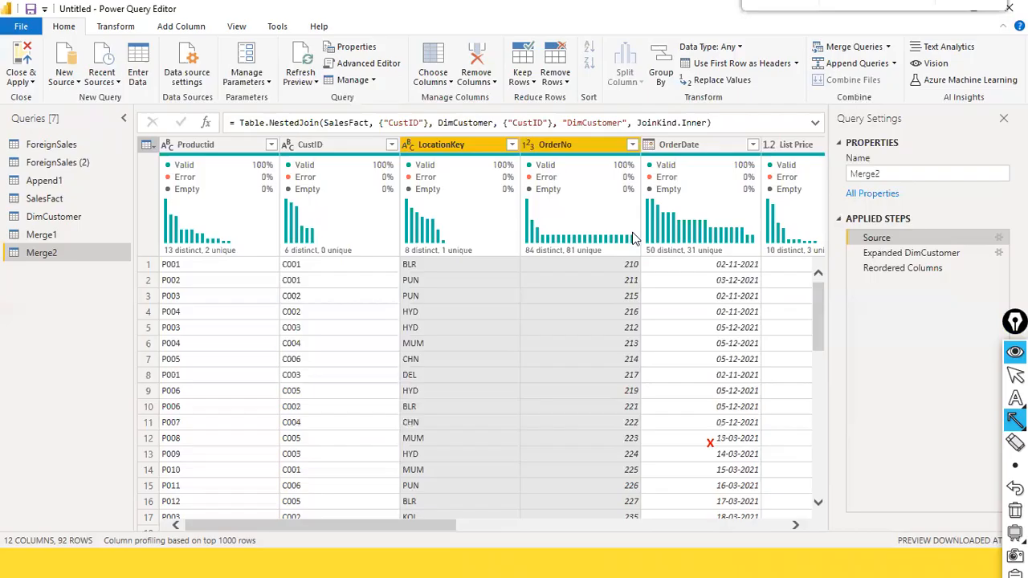
# Step: Reopen the merge settings of Merge2's Source step, review the available join kinds, and cancel without changing anything
pyautogui.click(1000, 237)
pyautogui.click(1015, 375)
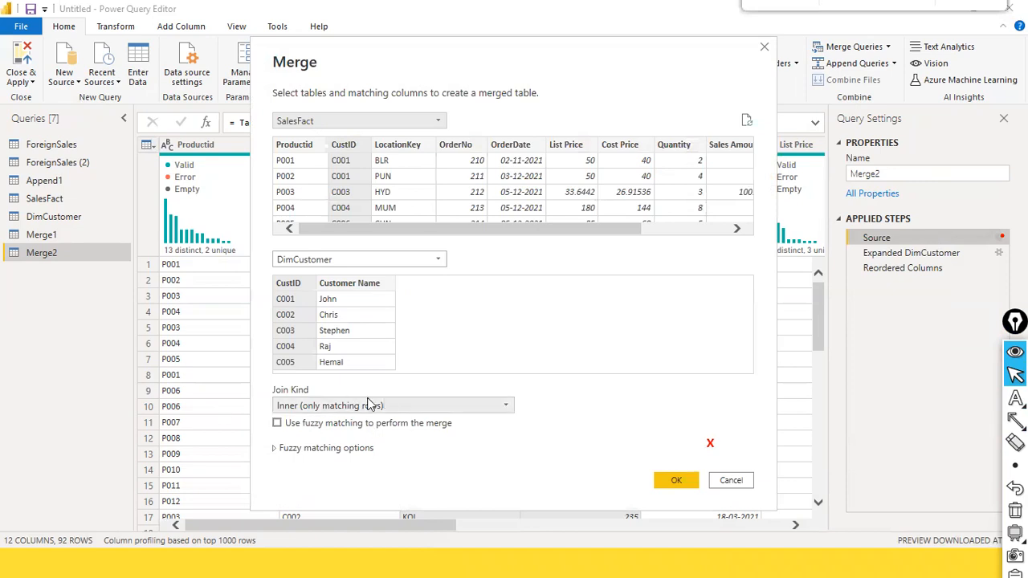
pyautogui.click(510, 406)
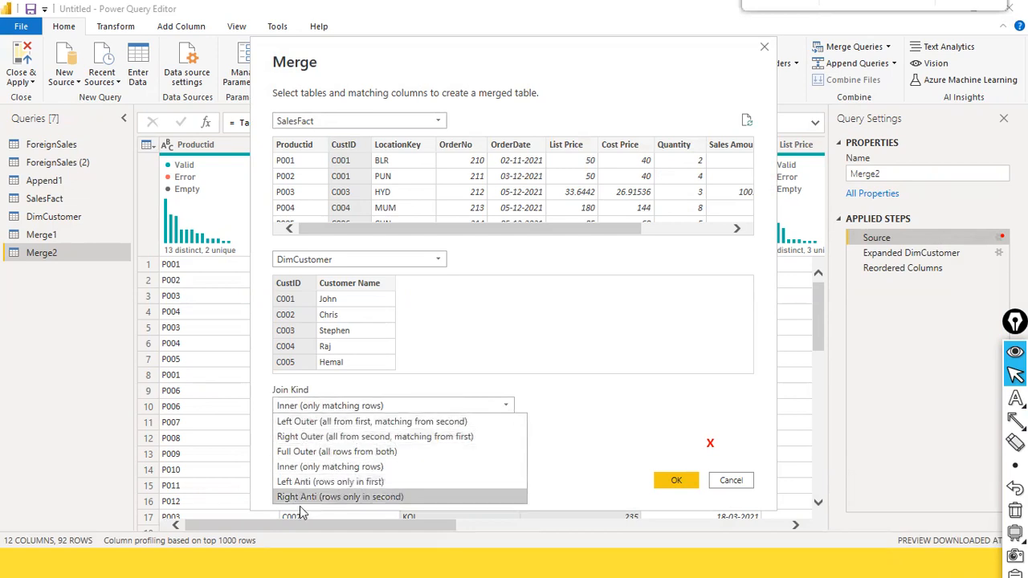
pyautogui.click(633, 358)
pyautogui.moveTo(549, 55); pyautogui.dragTo(764, 45)
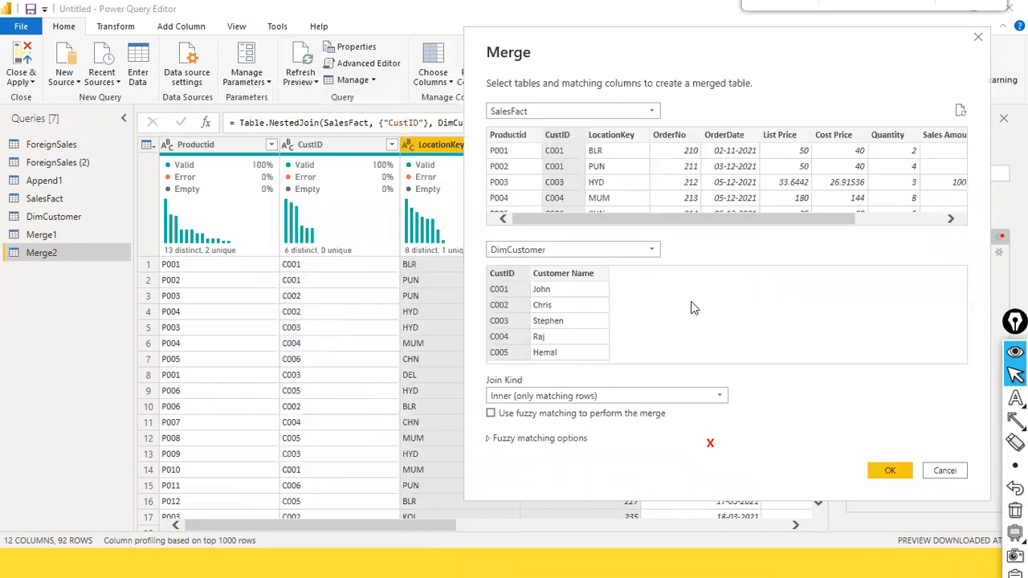
pyautogui.click(717, 396)
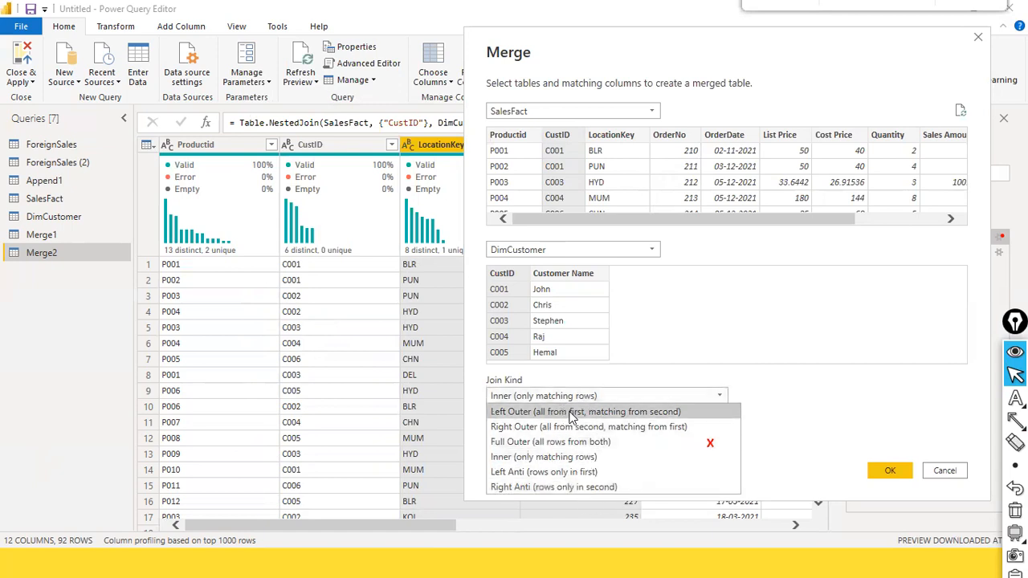
pyautogui.click(664, 457)
pyautogui.click(945, 472)
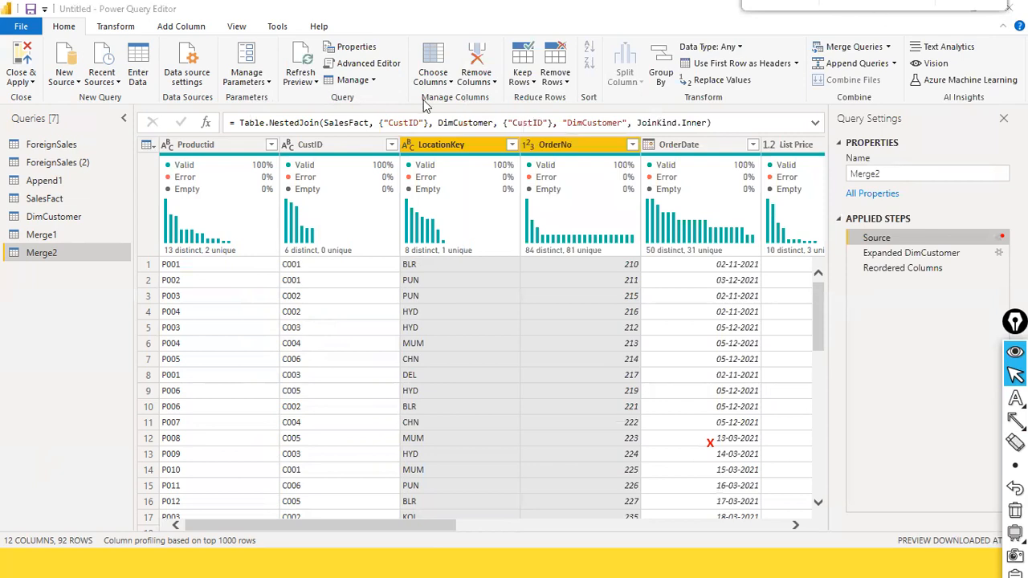
pyautogui.hotkey('alt', 'Tab')
pyautogui.hotkey('alt', 'Tab')
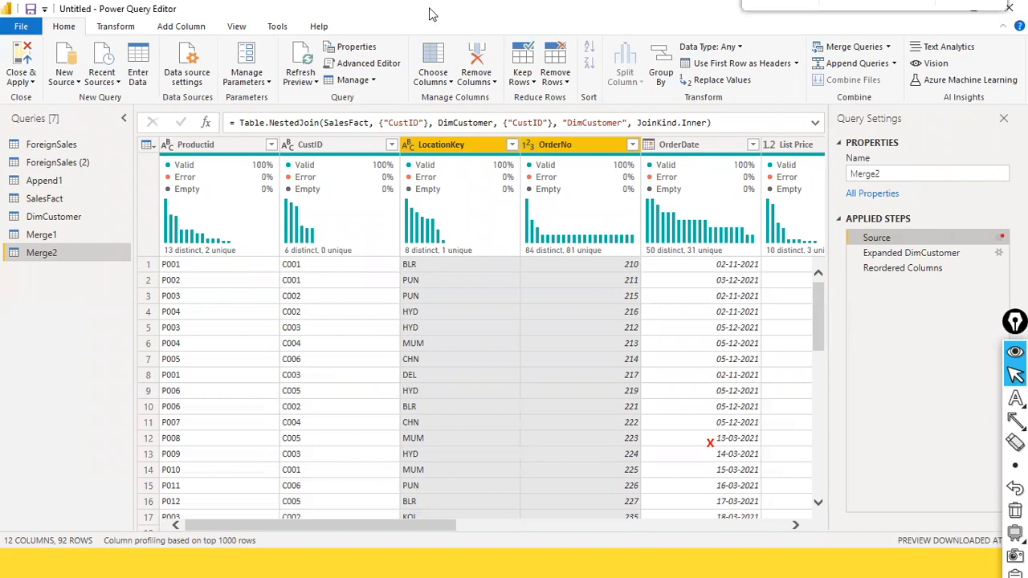
pyautogui.doubleClick(429, 15)
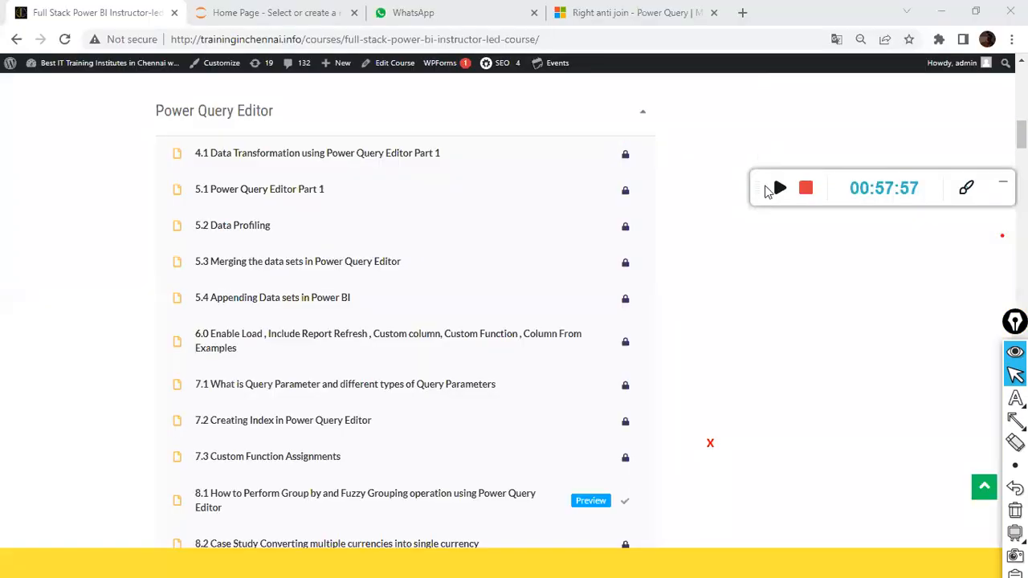
pyautogui.click(771, 191)
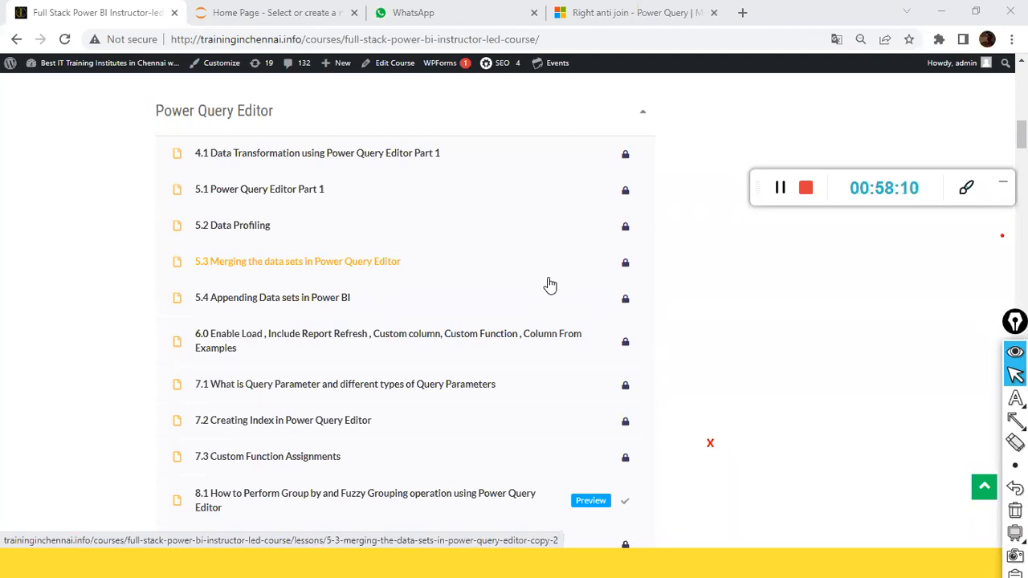
pyautogui.hotkey('alt', 'Tab')
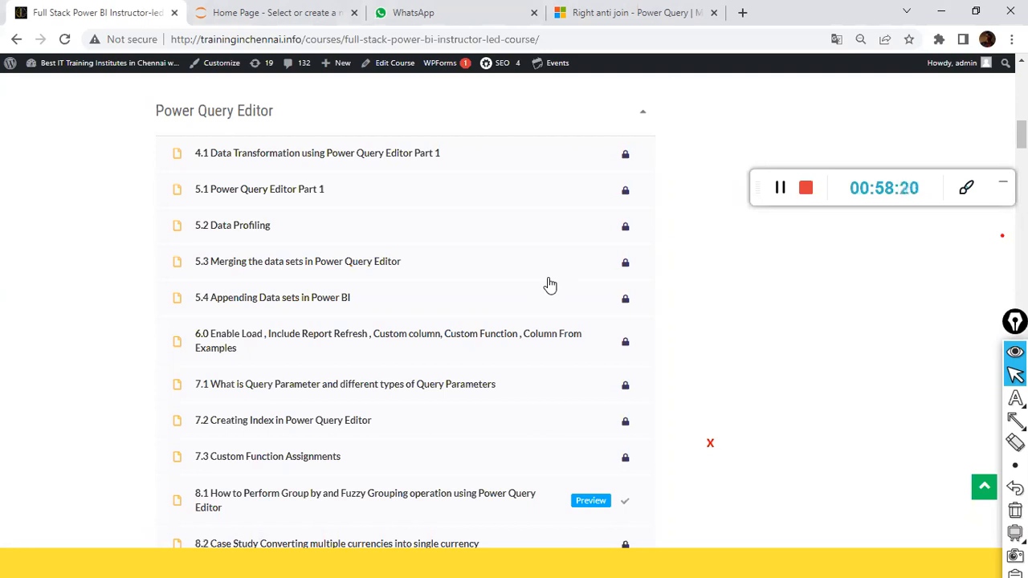
pyautogui.hotkey('alt', 'Tab')
pyautogui.hotkey('alt', 'Tab')
pyautogui.click(805, 187)
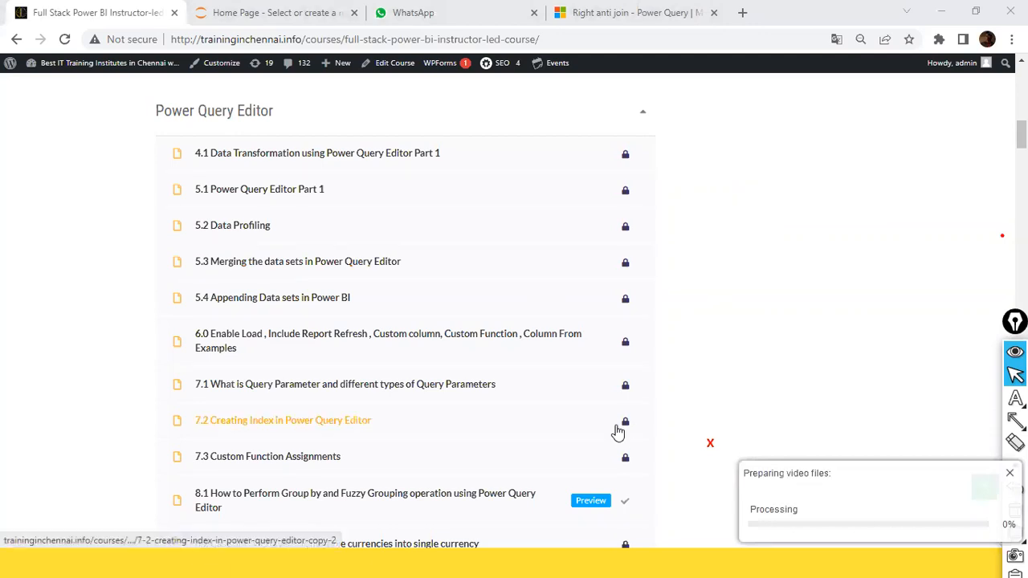